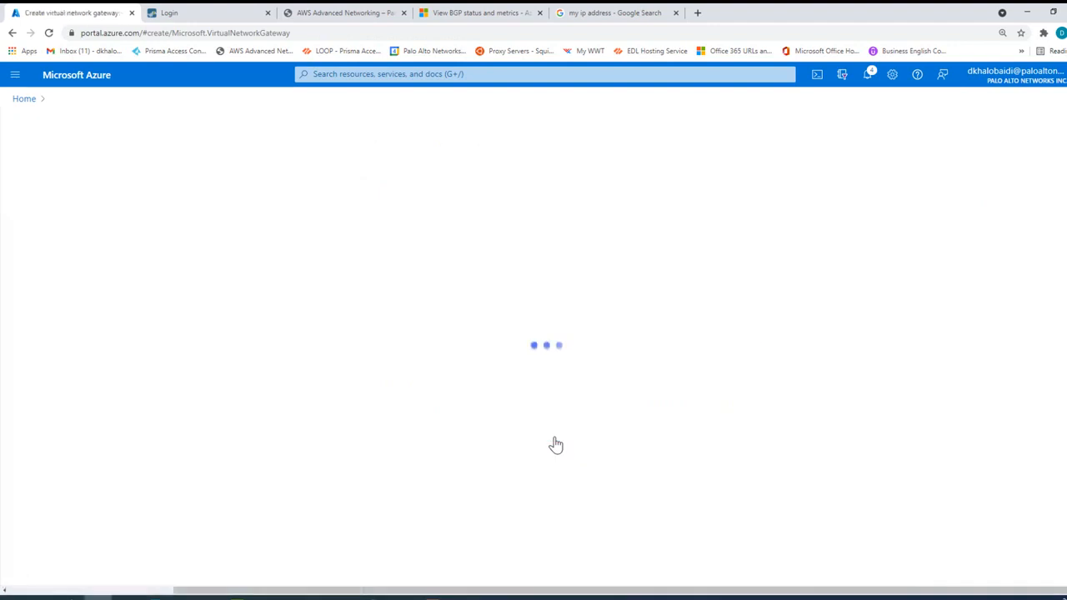
Step: Name the new virtual network gateway VPN-01
{"action": "left_click", "coordinate": [255, 344]}
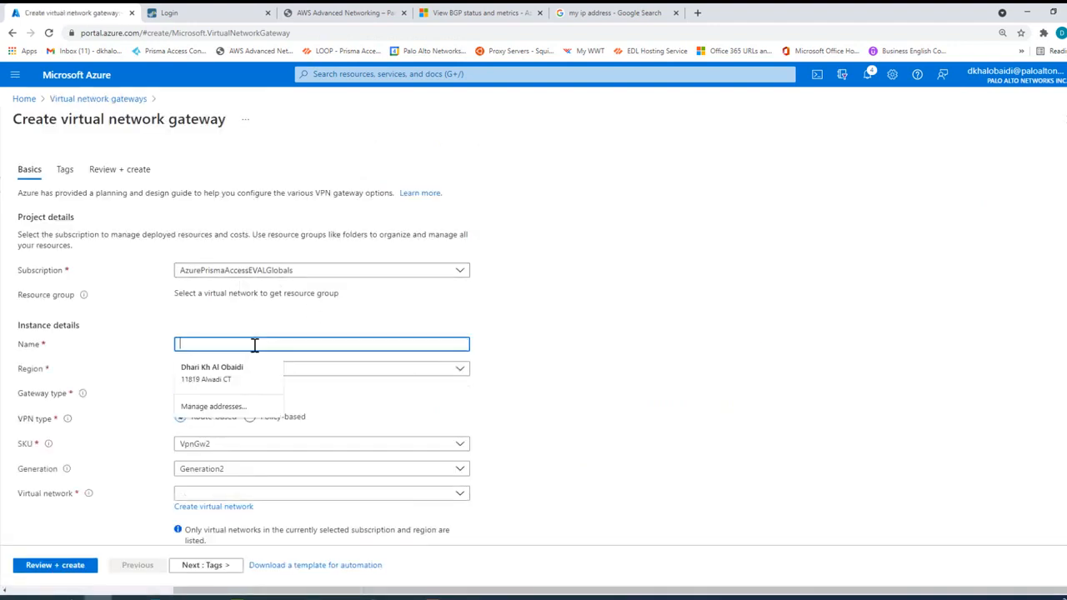
{"action": "type", "text": "VPN-01"}
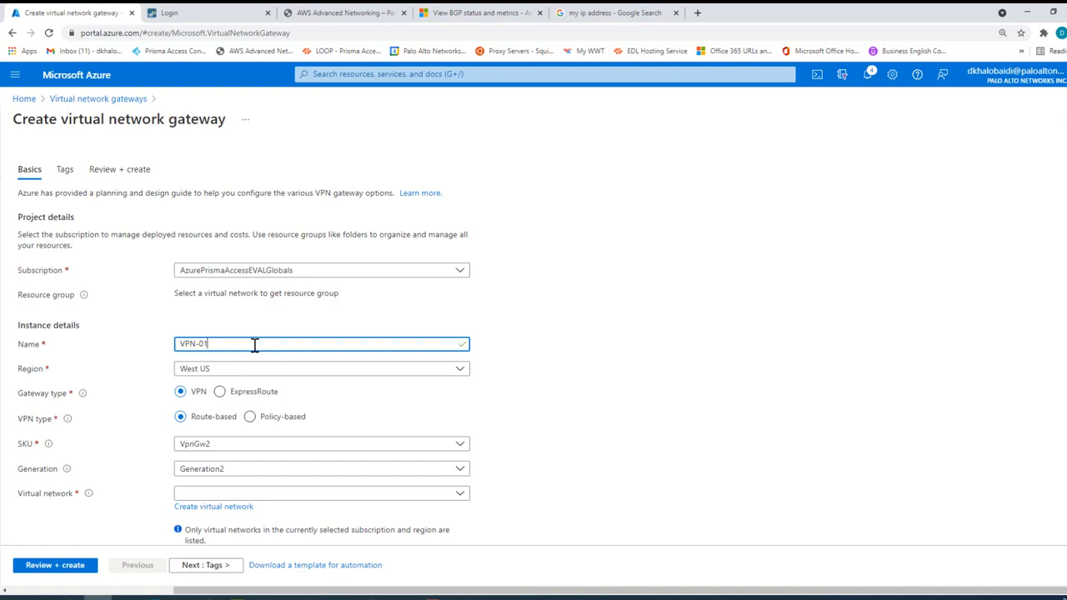
{"action": "scroll", "coordinate": [261, 367], "scroll_direction": "down", "scroll_amount": 1}
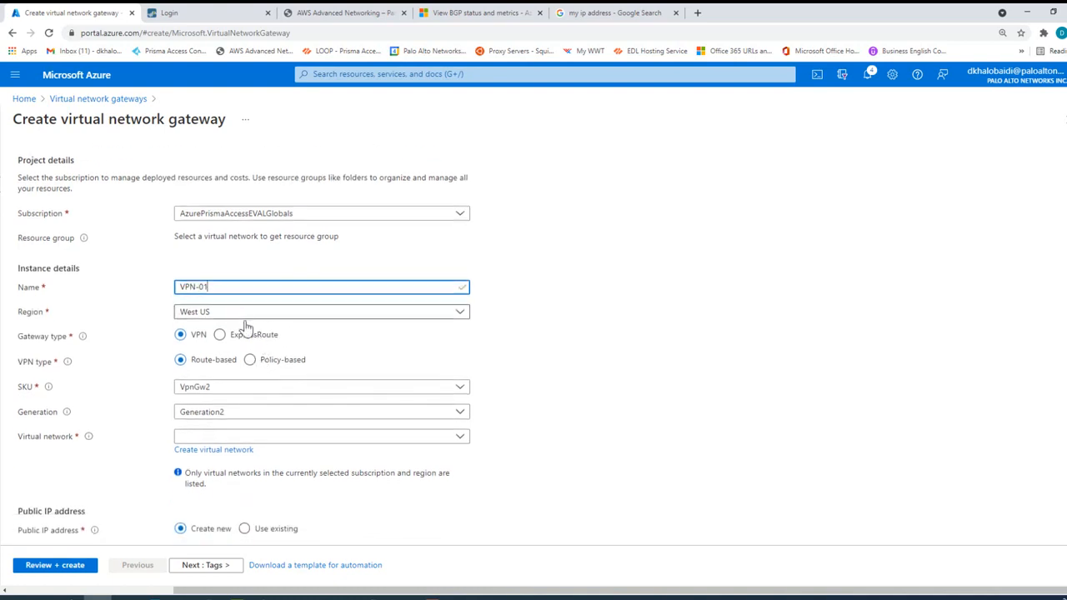
{"action": "scroll", "coordinate": [247, 392], "scroll_direction": "down", "scroll_amount": 2}
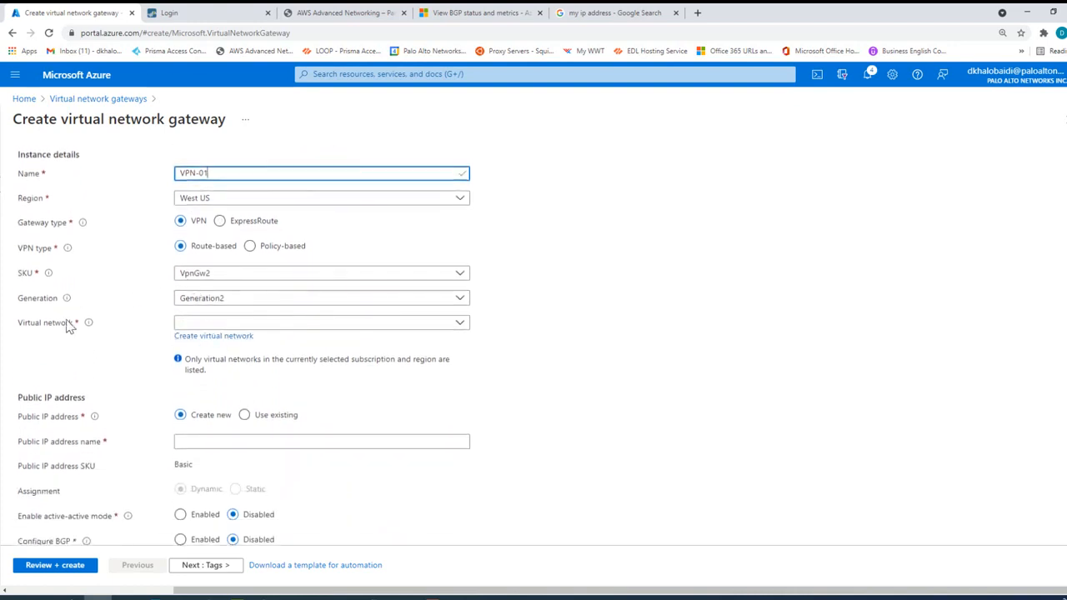
Step: Set the gateway's region to Central US and choose fwVNETqtfe as its virtual network
{"action": "left_click", "coordinate": [229, 326]}
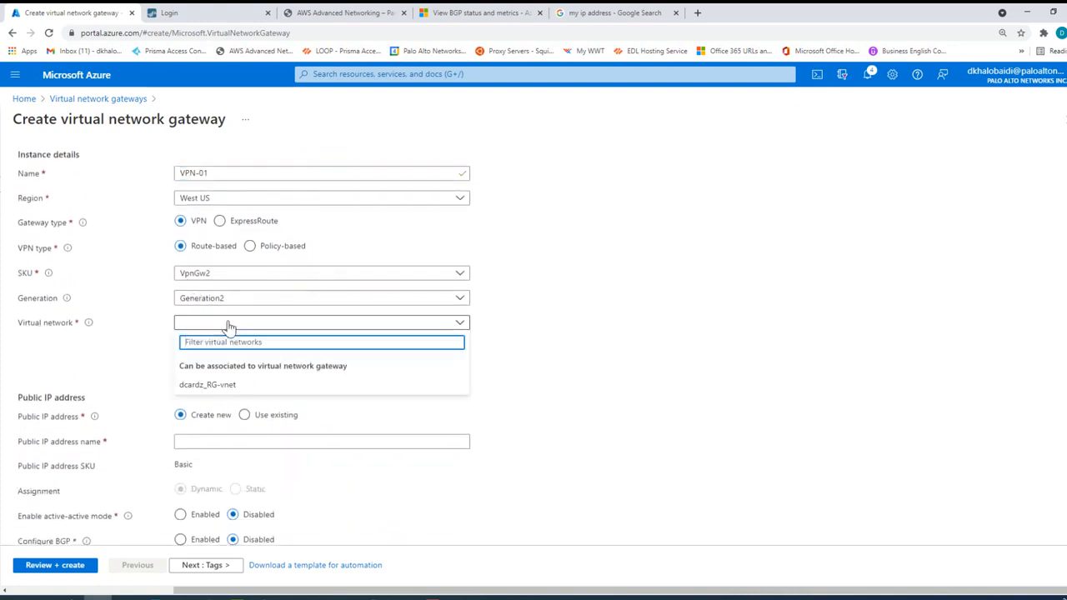
{"action": "left_click", "coordinate": [230, 326]}
{"action": "left_click", "coordinate": [219, 202]}
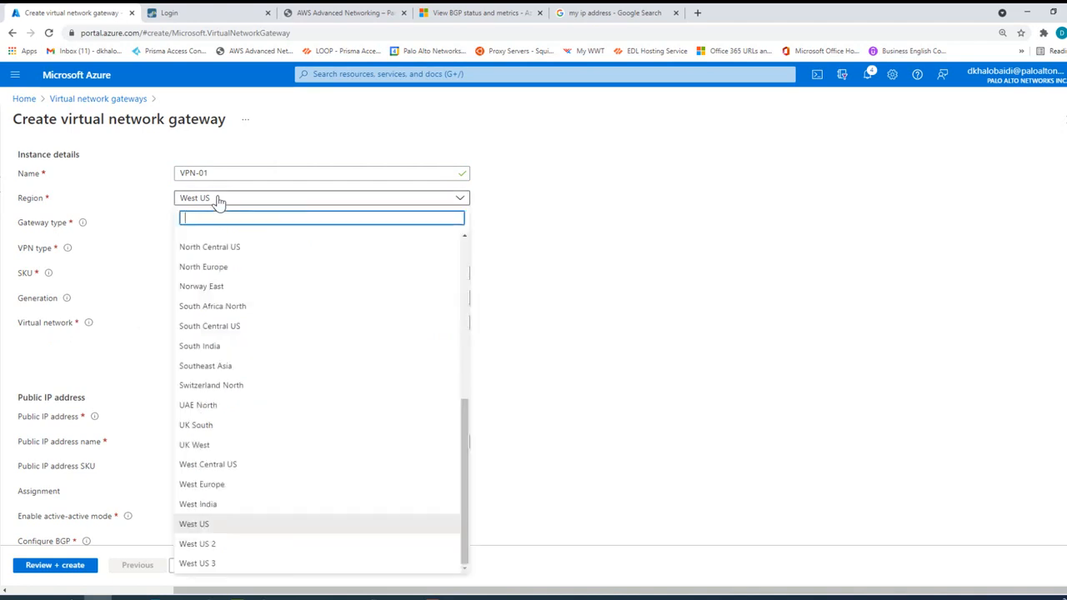
{"action": "scroll", "coordinate": [246, 442], "scroll_direction": "up", "scroll_amount": 3}
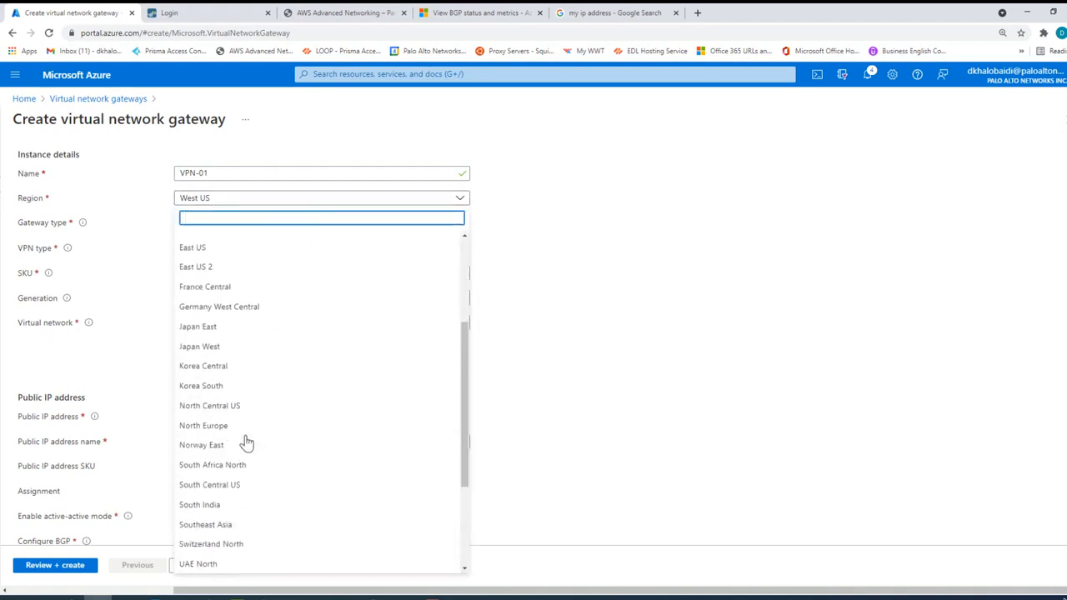
{"action": "scroll", "coordinate": [242, 429], "scroll_direction": "up", "scroll_amount": 2}
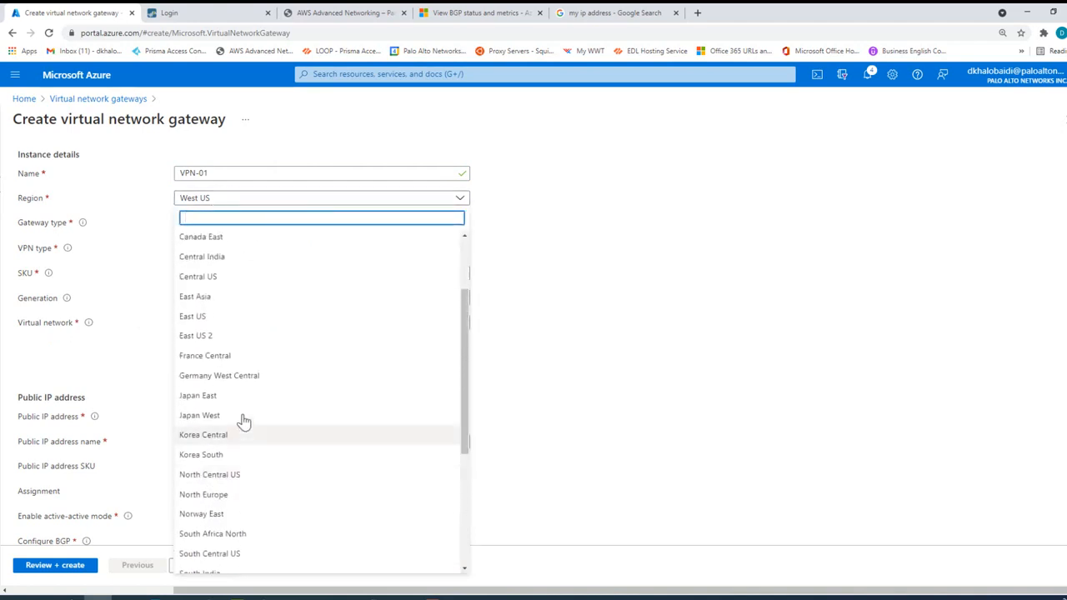
{"action": "left_click", "coordinate": [221, 280]}
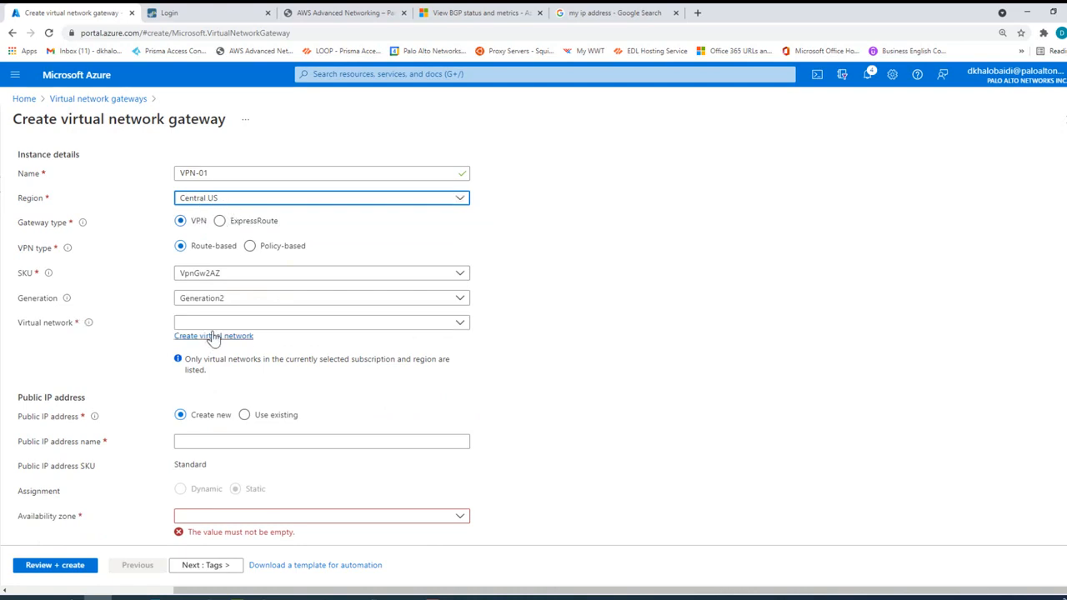
{"action": "left_click", "coordinate": [242, 327]}
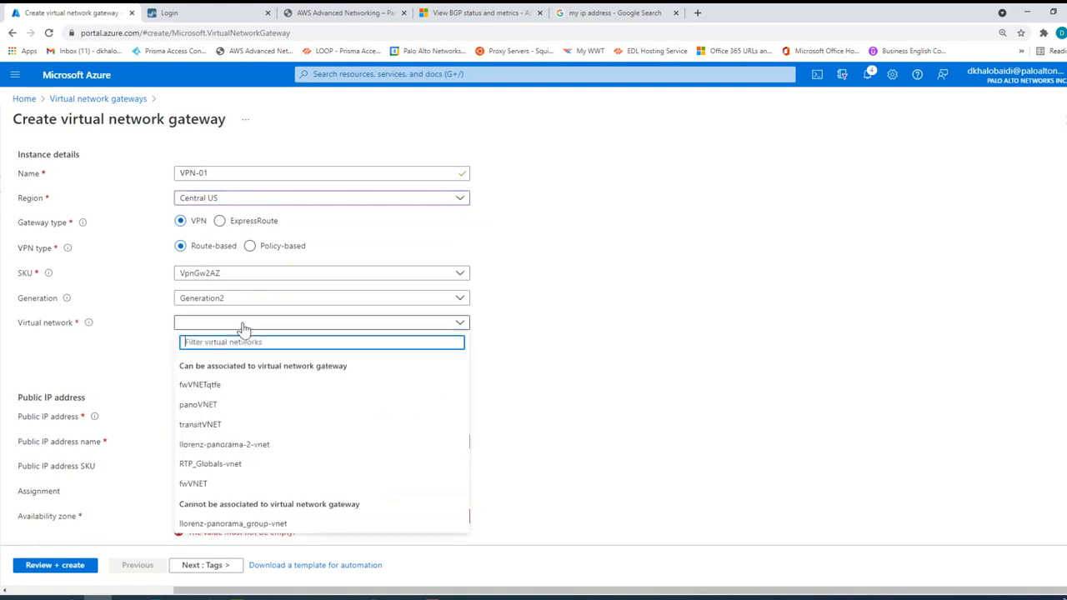
{"action": "left_click", "coordinate": [209, 391]}
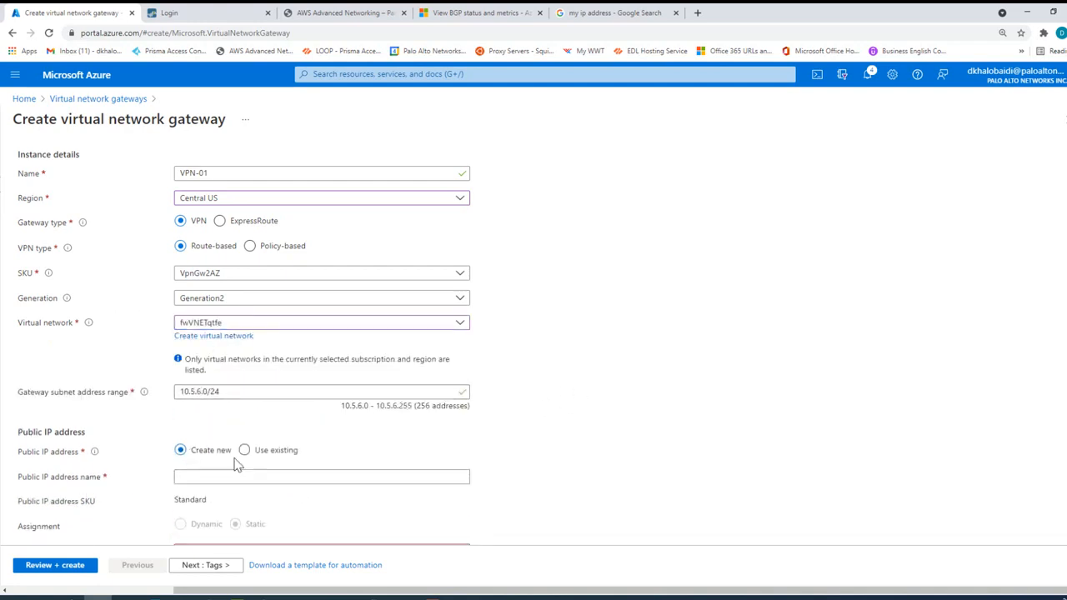
Step: Name the gateway's new public IP address VPN-01
{"action": "scroll", "coordinate": [167, 417], "scroll_direction": "down", "scroll_amount": 2}
{"action": "triple_click", "coordinate": [70, 365]}
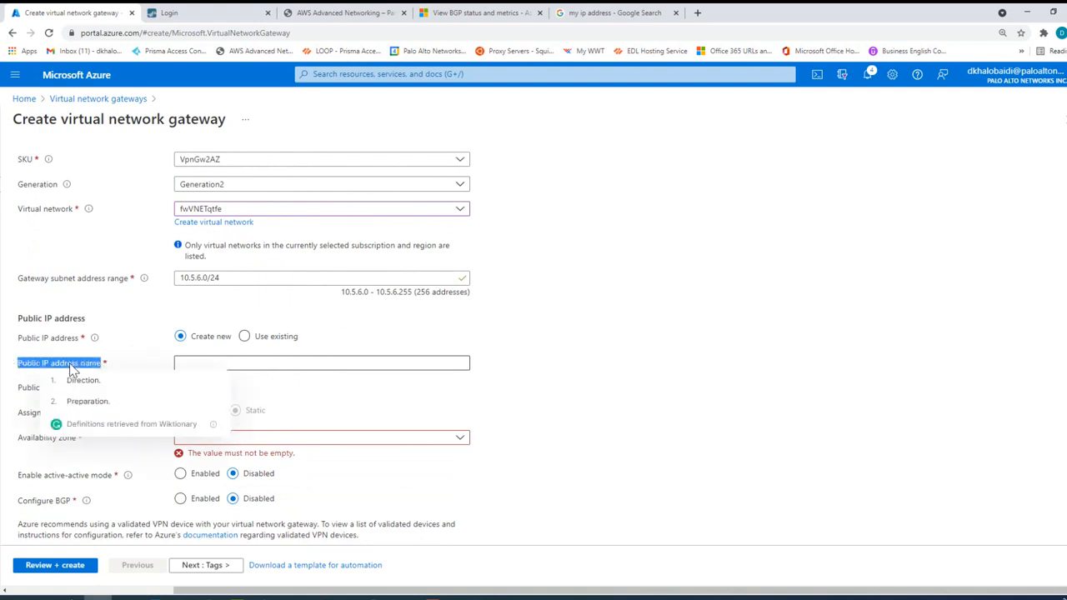
{"action": "left_click", "coordinate": [224, 363]}
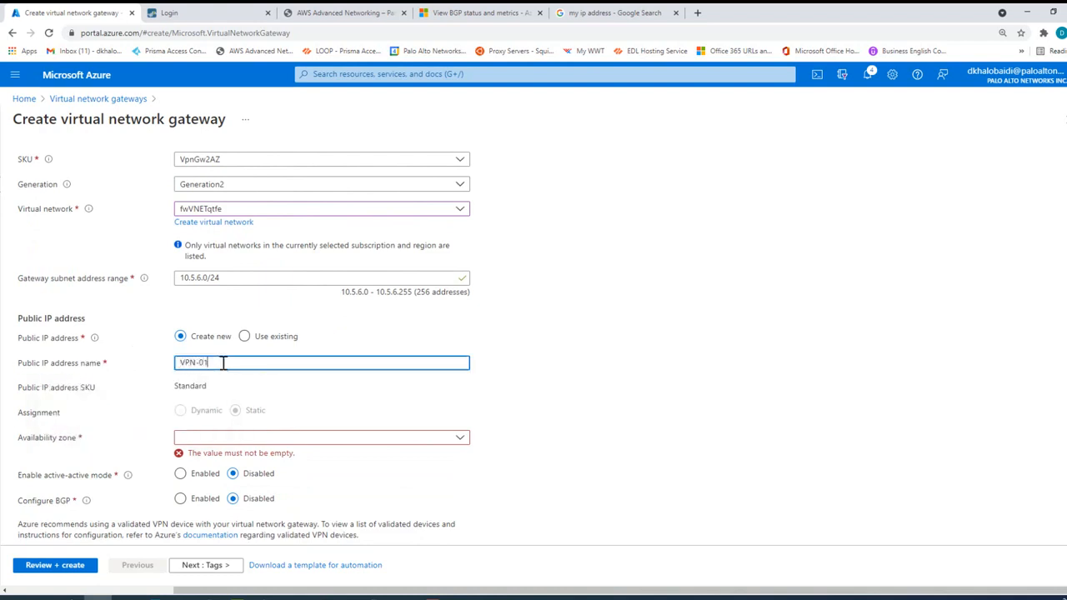
{"action": "left_click", "coordinate": [677, 359]}
{"action": "scroll", "coordinate": [677, 356], "scroll_direction": "down", "scroll_amount": 1}
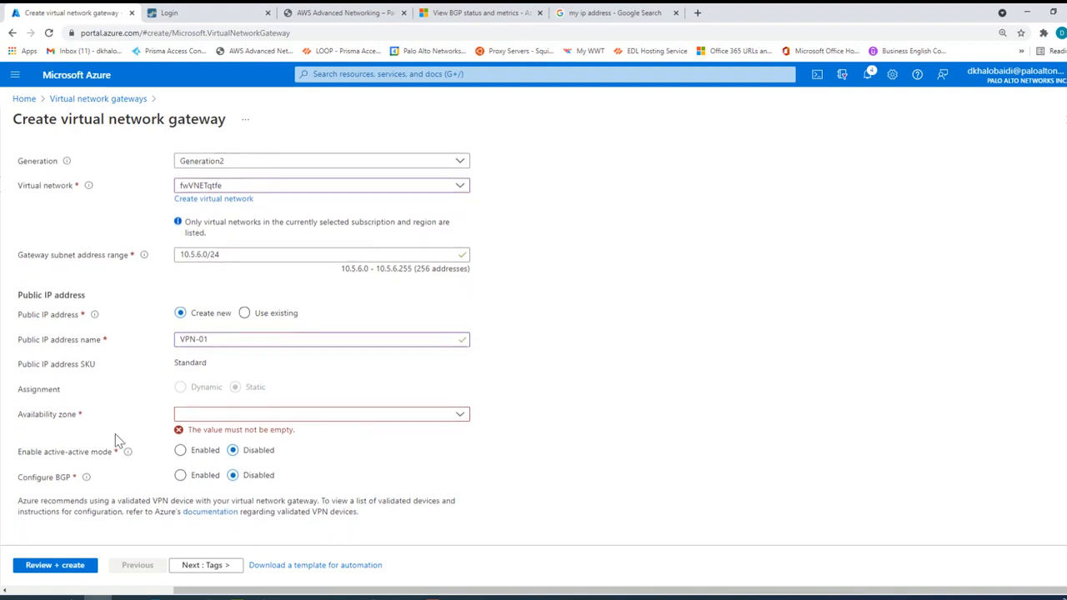
Step: Set the availability zone of the gateway's public IP address to 1
{"action": "left_click", "coordinate": [293, 417]}
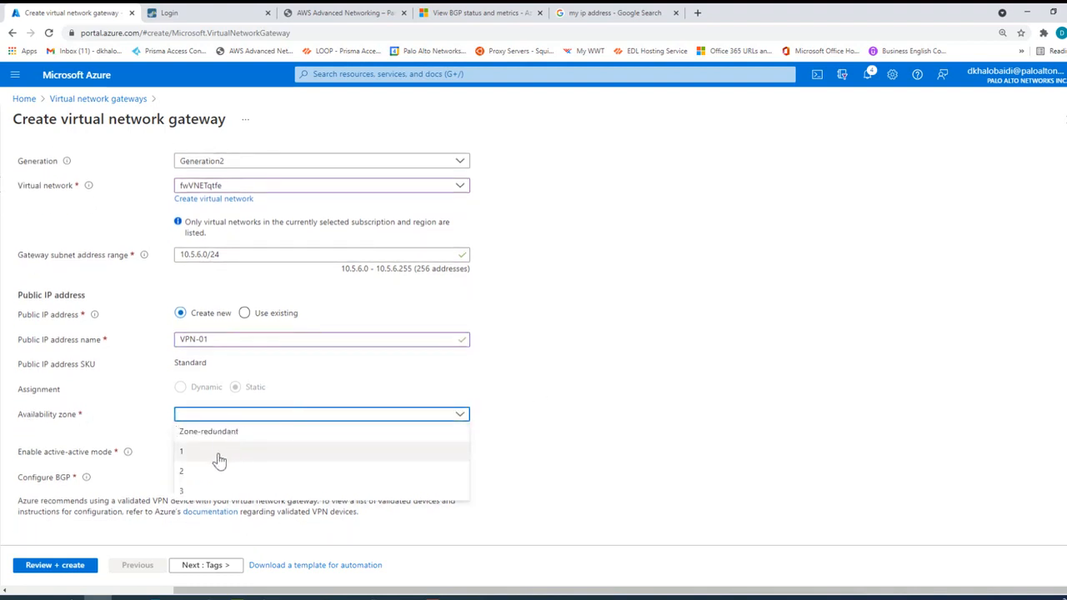
{"action": "left_click", "coordinate": [188, 456]}
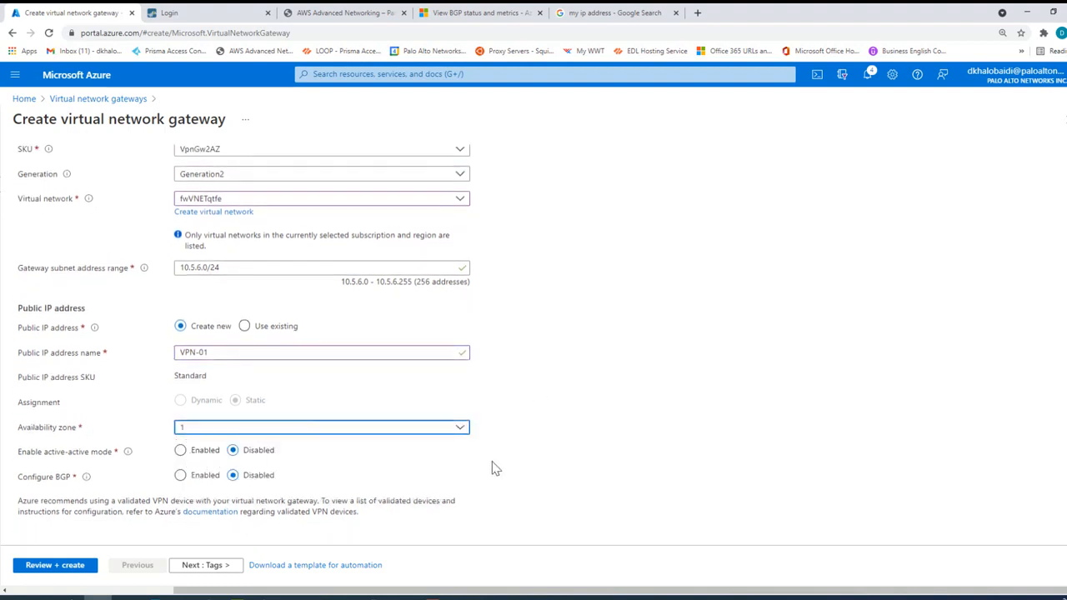
{"action": "left_click", "coordinate": [221, 430]}
{"action": "left_click", "coordinate": [220, 449]}
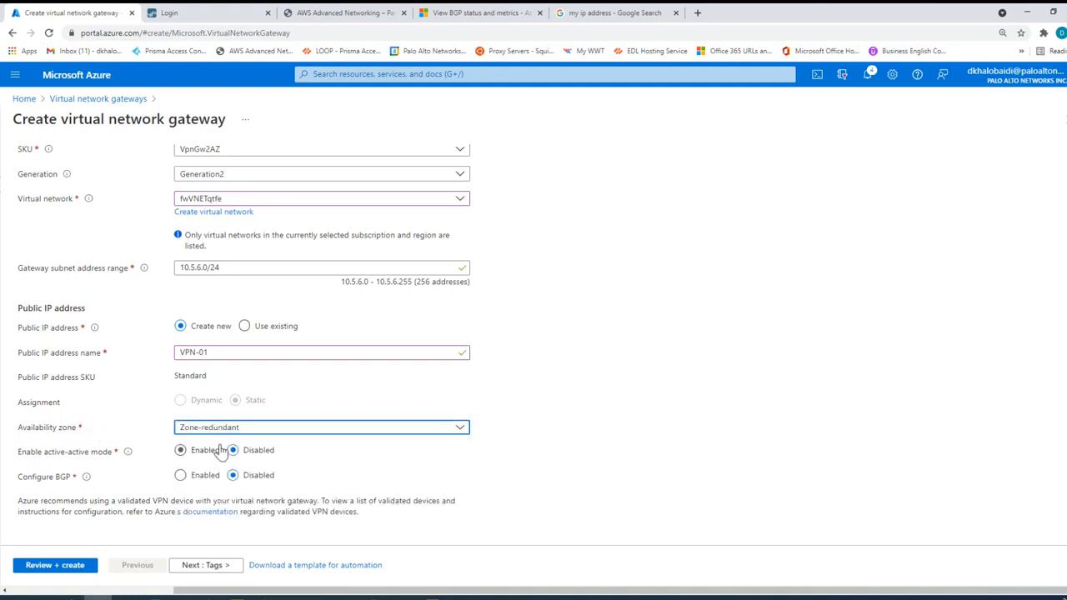
{"action": "left_click", "coordinate": [243, 431]}
{"action": "left_click", "coordinate": [190, 461]}
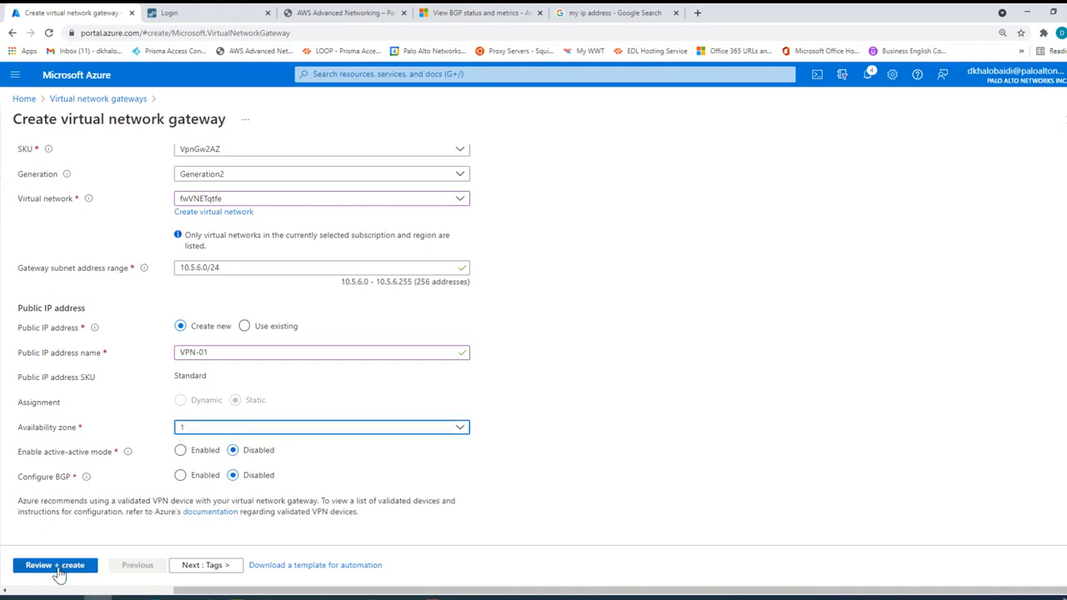
Step: Review the virtual network gateway's settings, checking its name and public IP address, and create it
{"action": "left_click", "coordinate": [57, 567]}
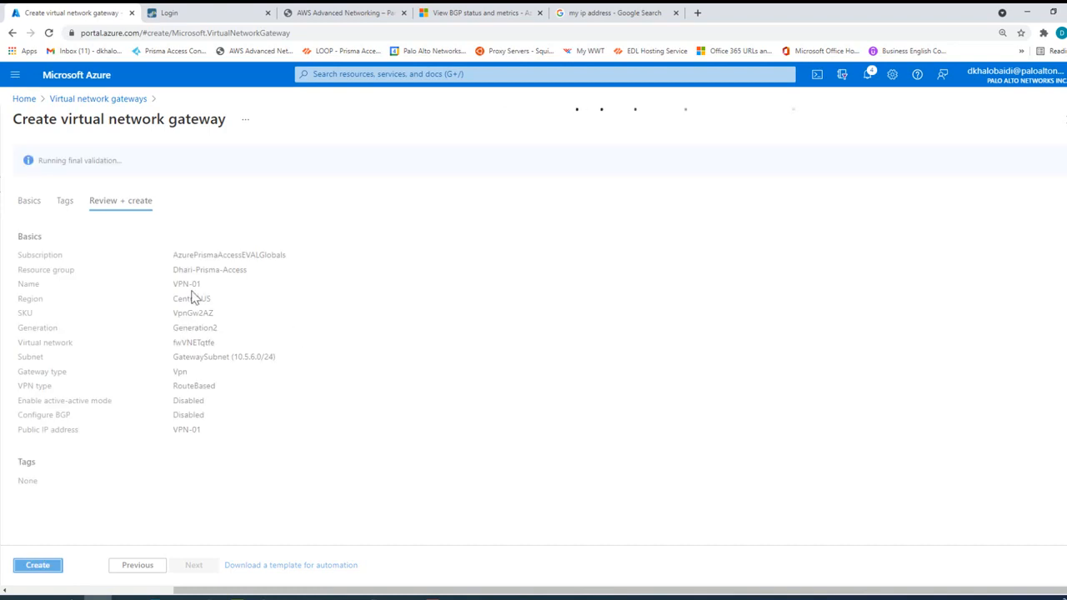
{"action": "left_click_drag", "start_coordinate": [172, 285], "coordinate": [201, 284]}
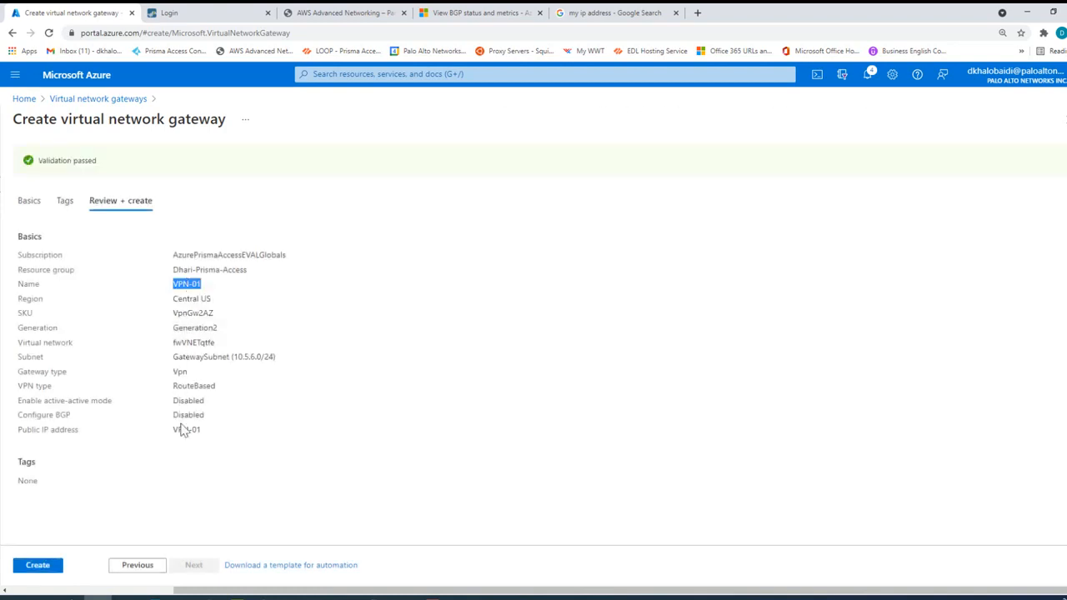
{"action": "left_click_drag", "start_coordinate": [172, 431], "coordinate": [237, 435]}
{"action": "left_click", "coordinate": [38, 566]}
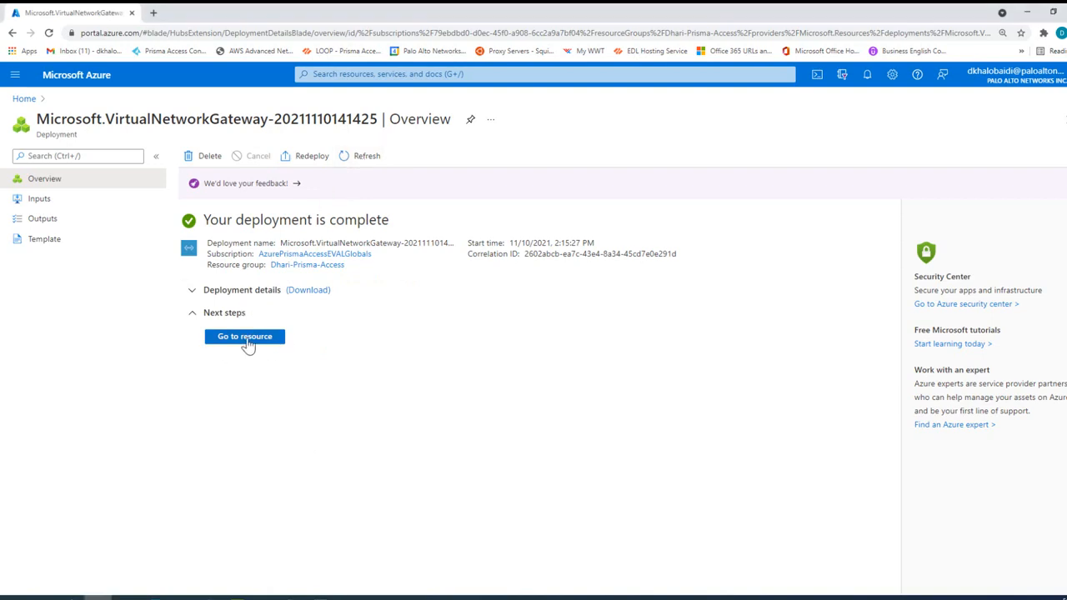
Step: Go to the local network gateways service and start creating a new local network gateway
{"action": "left_click", "coordinate": [339, 74]}
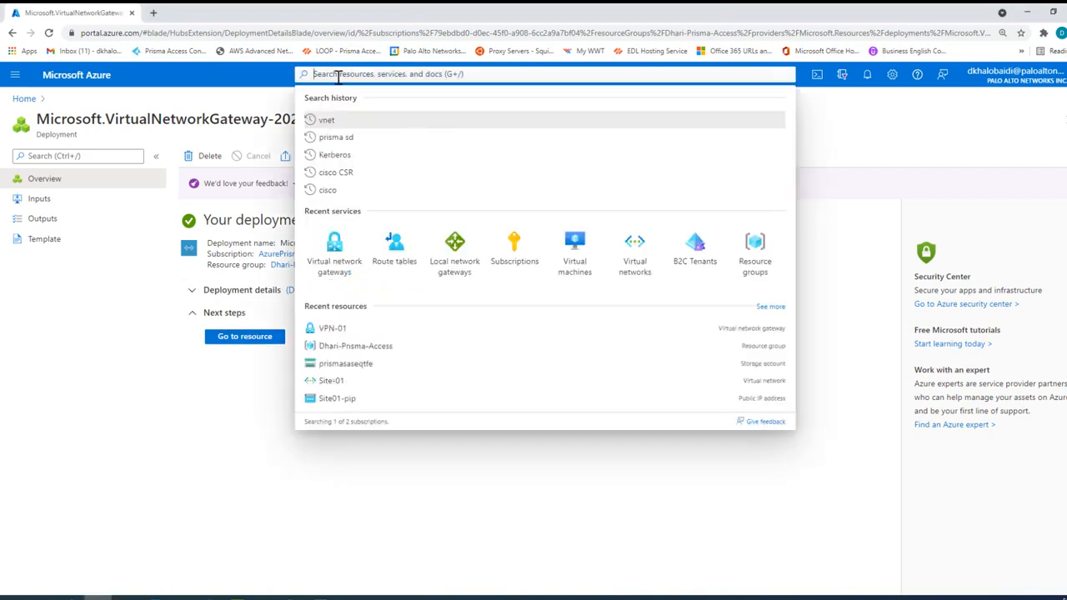
{"action": "left_click", "coordinate": [453, 275]}
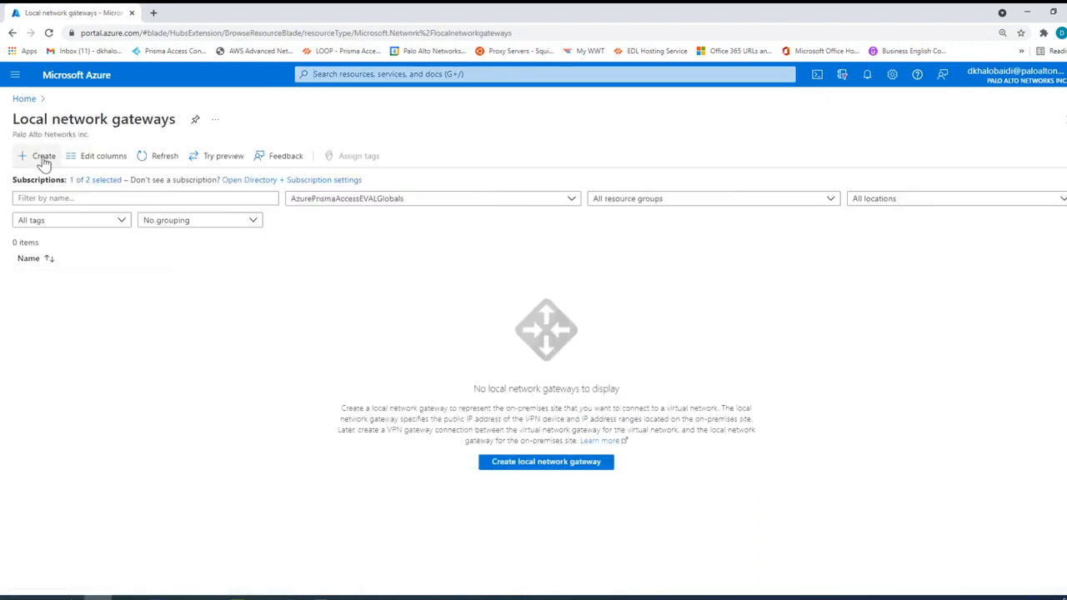
{"action": "left_click", "coordinate": [44, 157]}
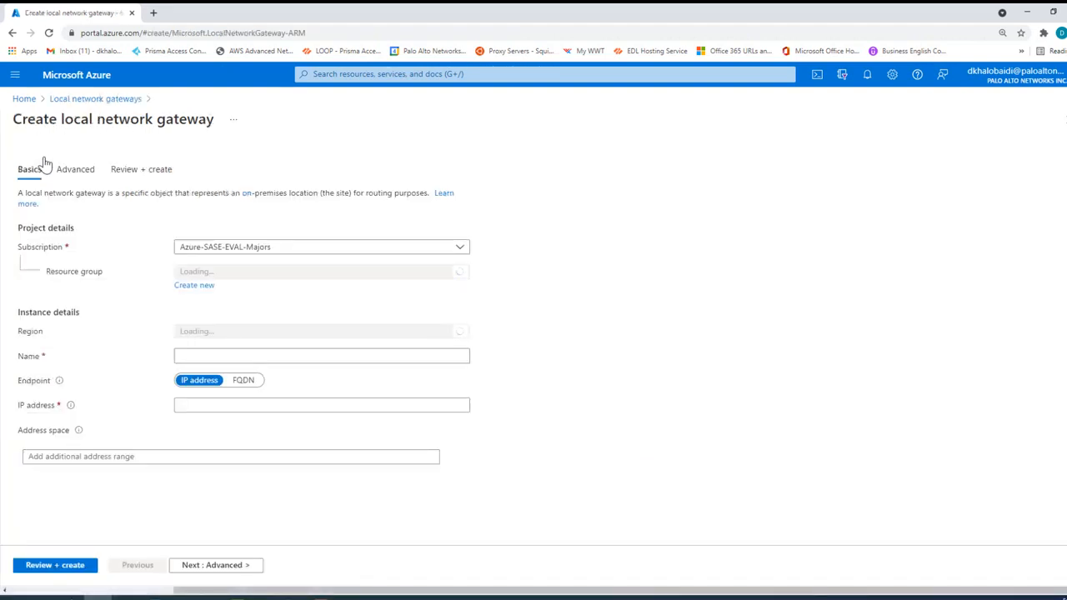
Step: Set the local network gateway's subscription to AzurePrismaAccessEVALGlobals and choose the existing Prisma-Access resource group
{"action": "left_click", "coordinate": [224, 274]}
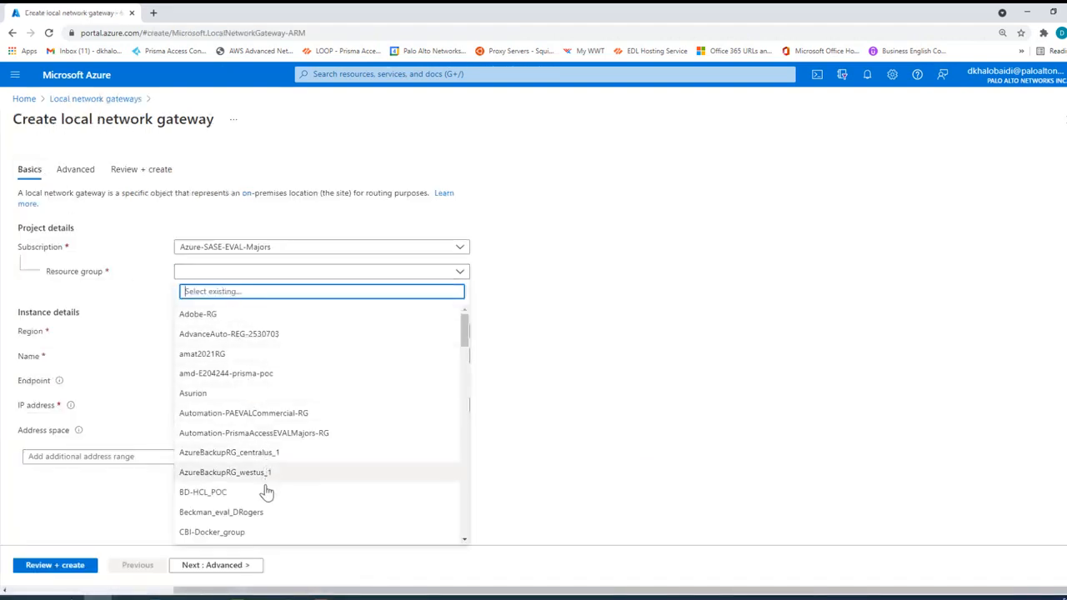
{"action": "left_click", "coordinate": [289, 247]}
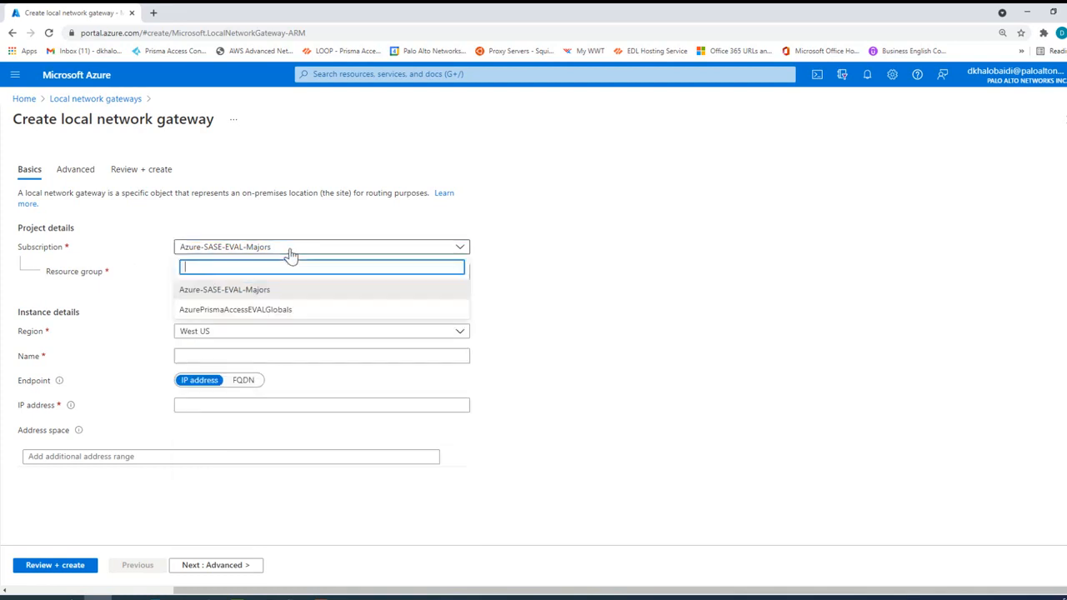
{"action": "left_click", "coordinate": [277, 311]}
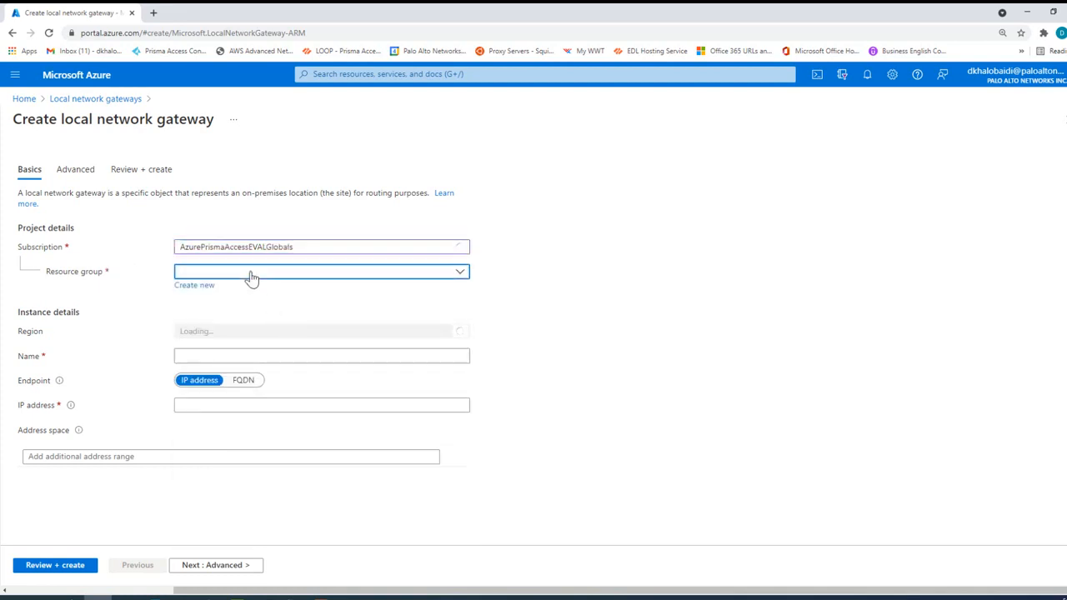
{"action": "left_click", "coordinate": [251, 273]}
{"action": "left_click", "coordinate": [240, 355]}
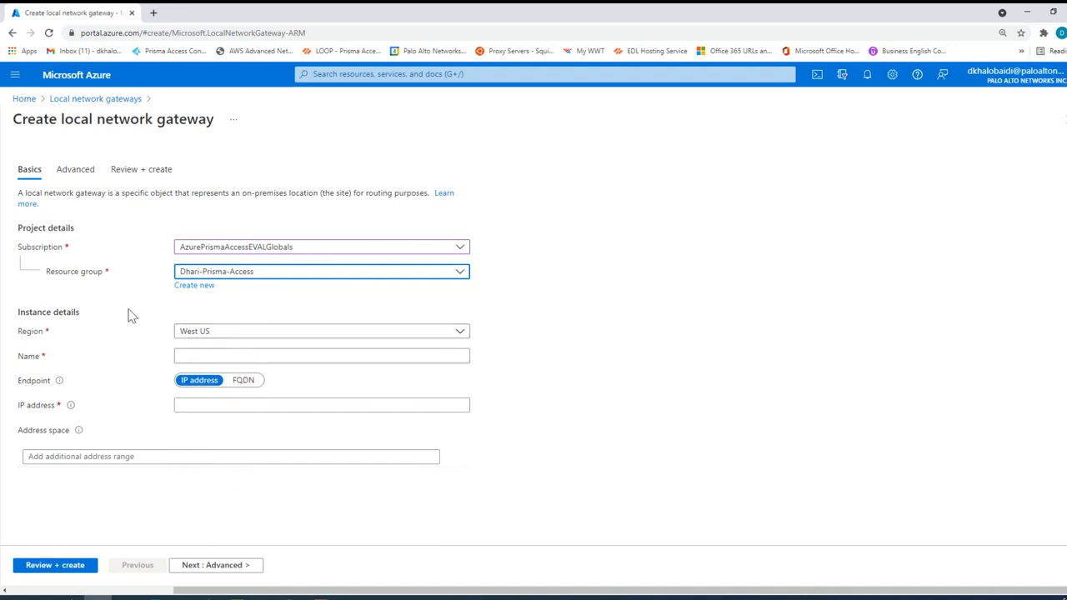
Step: Set the local network gateway's region to Central US and name it VPN-01
{"action": "left_click", "coordinate": [205, 335]}
{"action": "scroll", "coordinate": [255, 437], "scroll_direction": "up", "scroll_amount": 5}
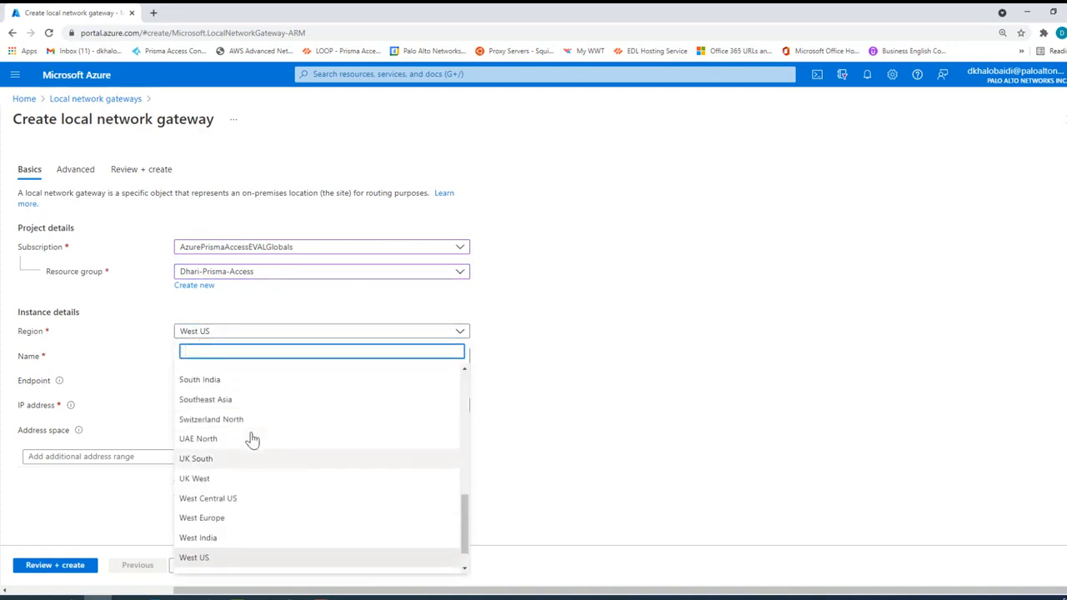
{"action": "scroll", "coordinate": [250, 439], "scroll_direction": "up", "scroll_amount": 2}
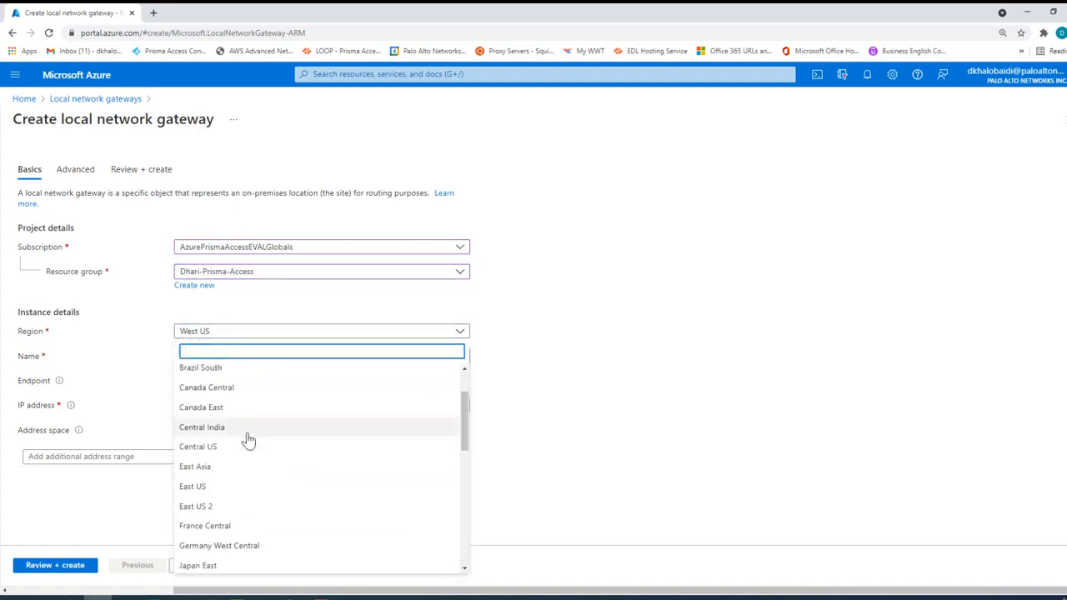
{"action": "left_click", "coordinate": [209, 445]}
{"action": "left_click", "coordinate": [200, 358]}
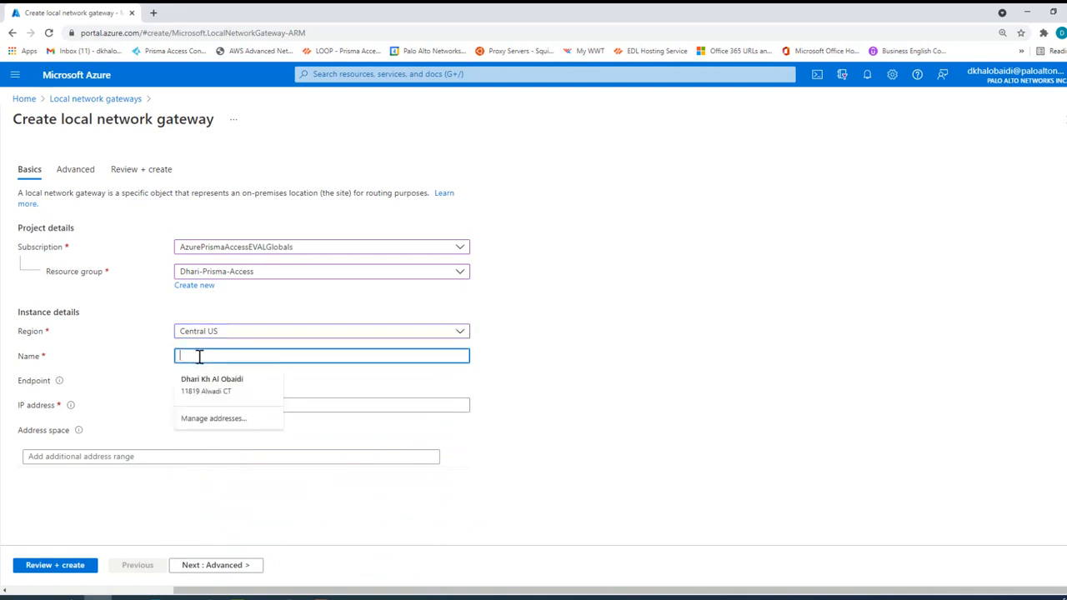
{"action": "type", "text": "VPN-01"}
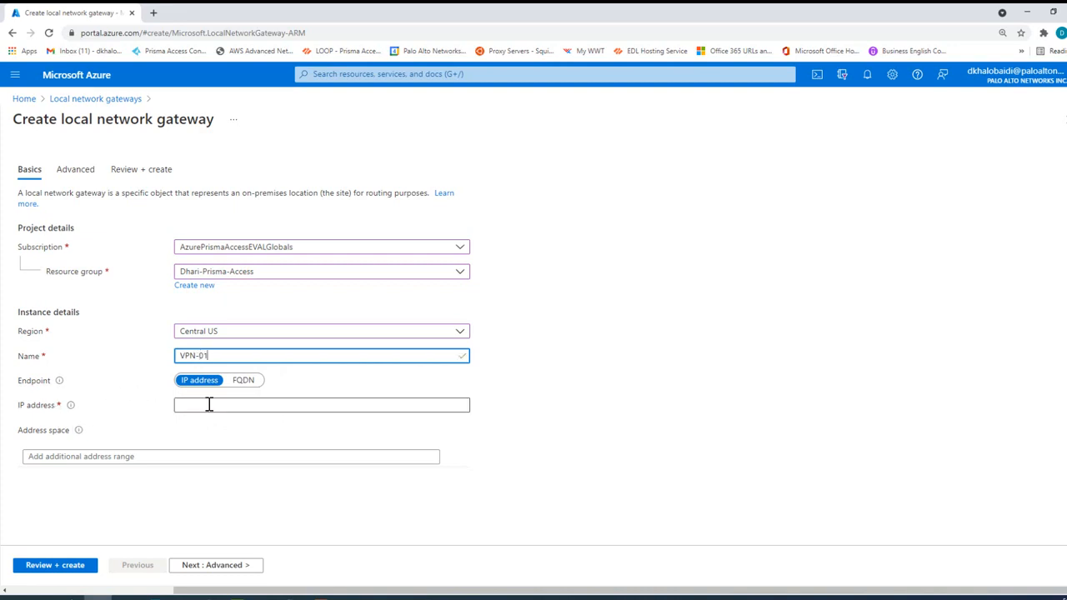
Step: Search the web for "my ip address" in a new browser tab to find the on-premises public IP address
{"action": "left_click", "coordinate": [209, 405]}
{"action": "left_click", "coordinate": [160, 413]}
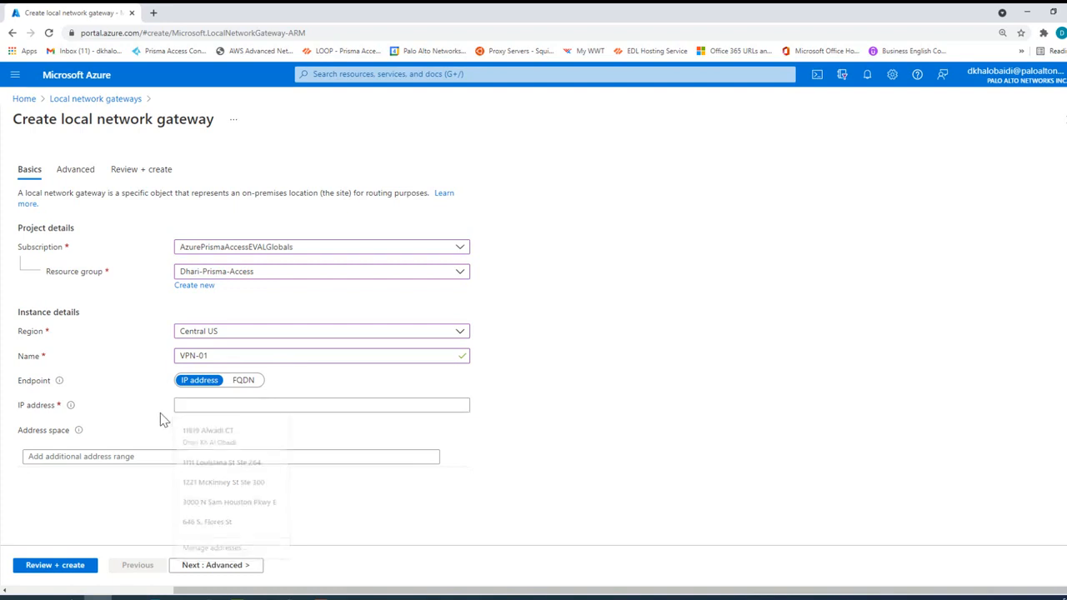
{"action": "mouse_move", "coordinate": [71, 409]}
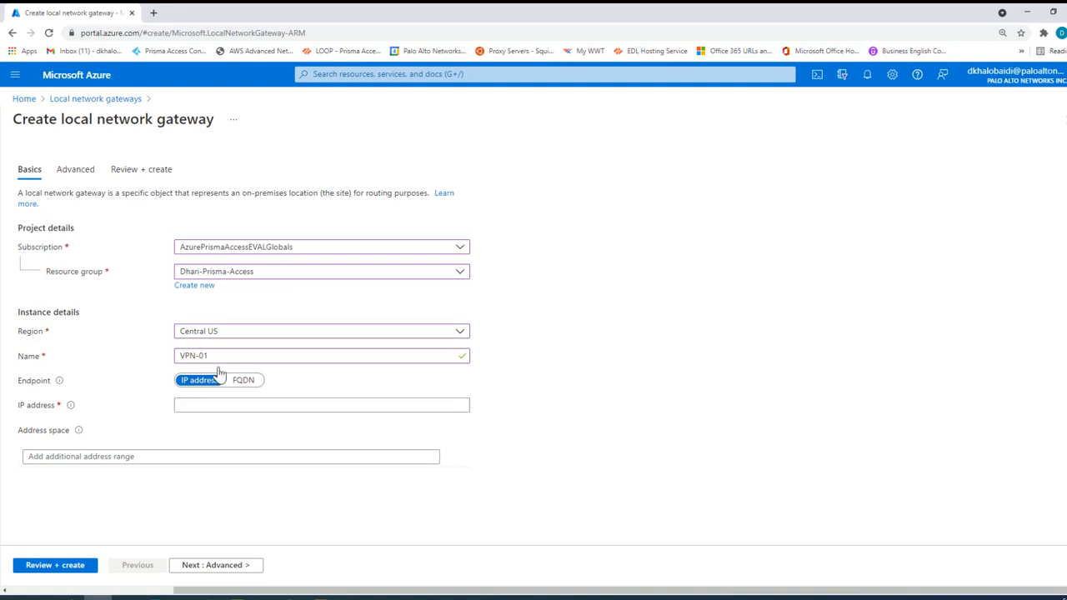
{"action": "left_click", "coordinate": [153, 12]}
{"action": "left_click", "coordinate": [208, 33]}
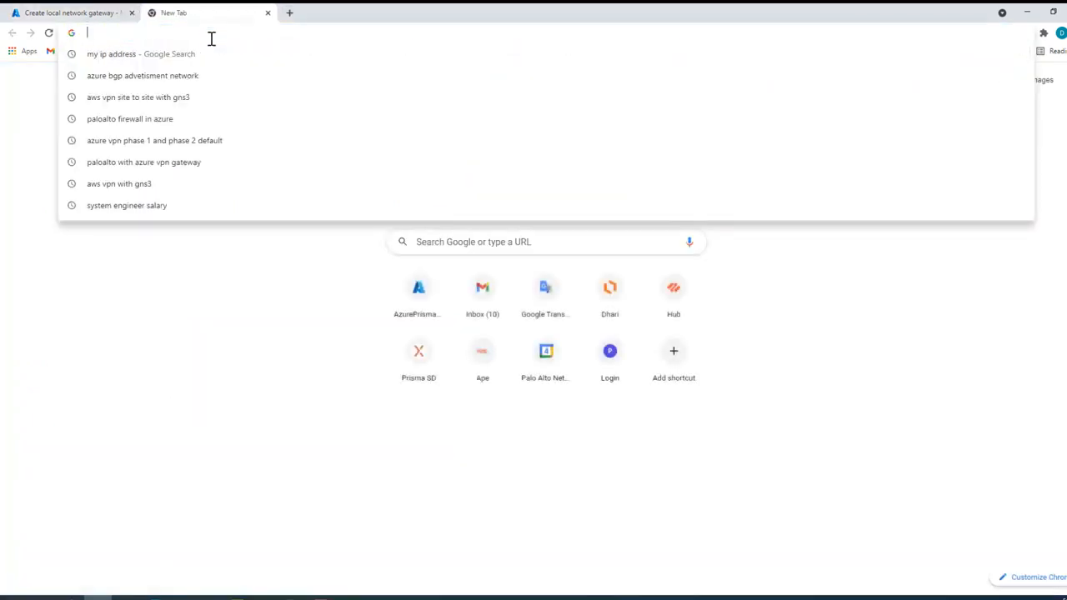
{"action": "type", "text": "my ip addre"}
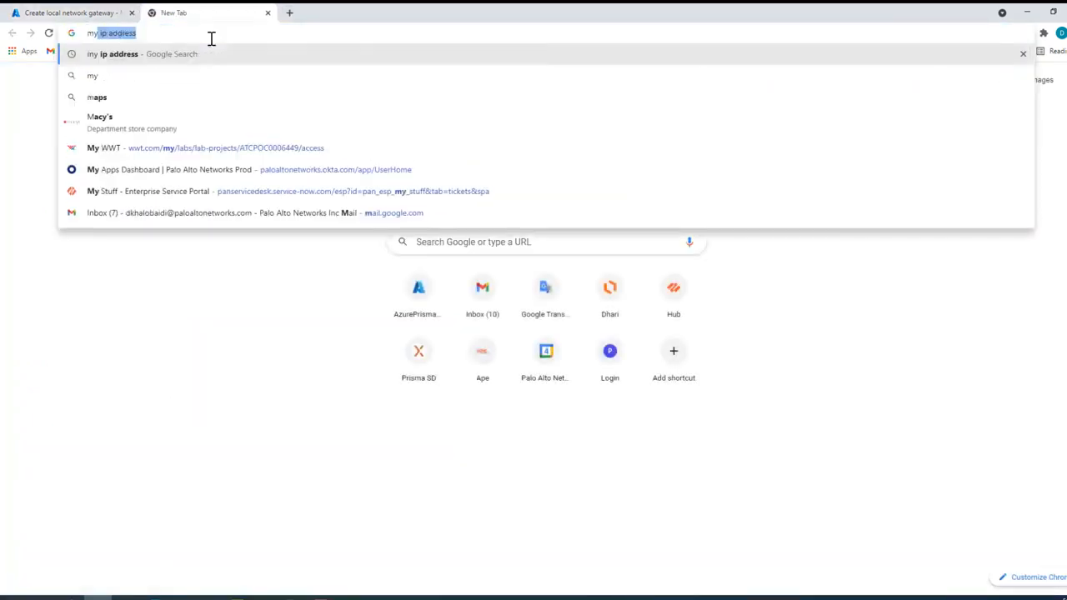
{"action": "type", "text": "s"}
{"action": "key", "text": "Return"}
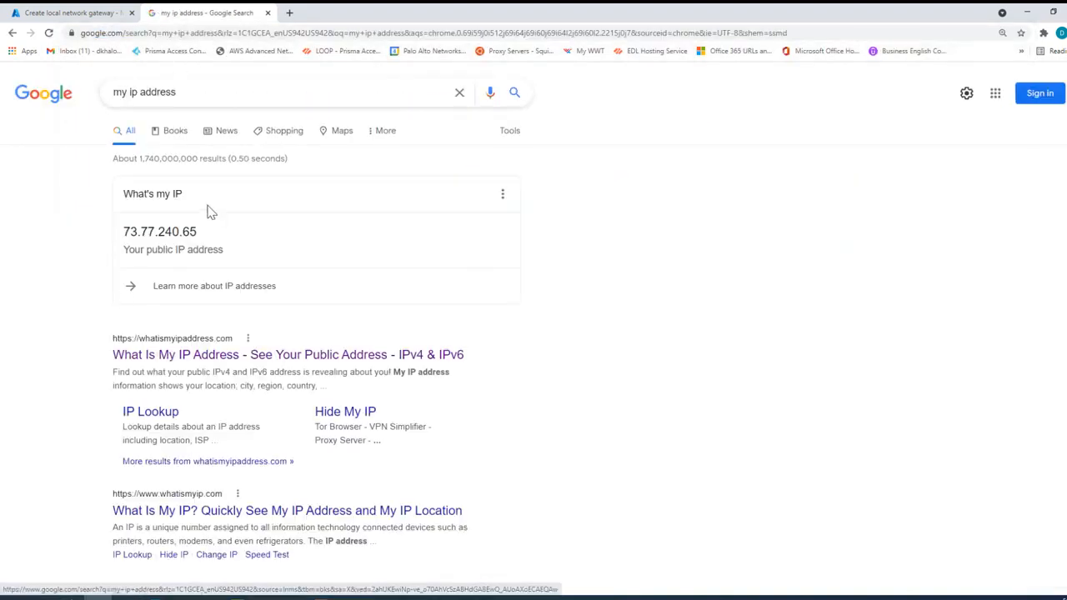
Step: Copy the public IP address from the search result into the local network gateway's IP address setting
{"action": "double_click", "coordinate": [171, 231]}
{"action": "key", "text": "ctrl+c"}
{"action": "left_click", "coordinate": [60, 13]}
{"action": "left_click", "coordinate": [220, 406]}
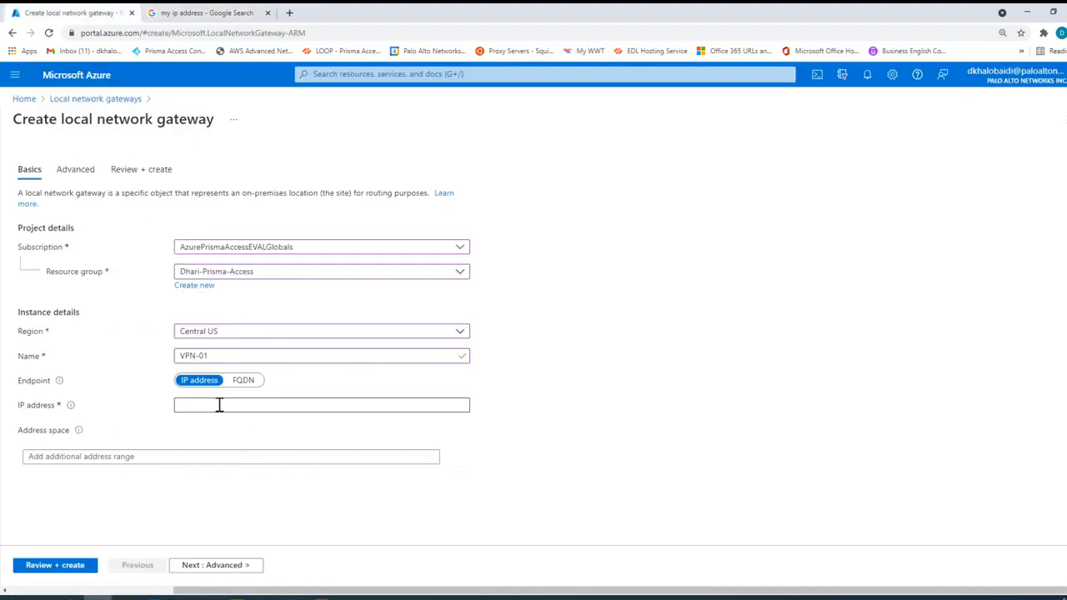
{"action": "key", "text": "ctrl+v"}
{"action": "left_click", "coordinate": [175, 438]}
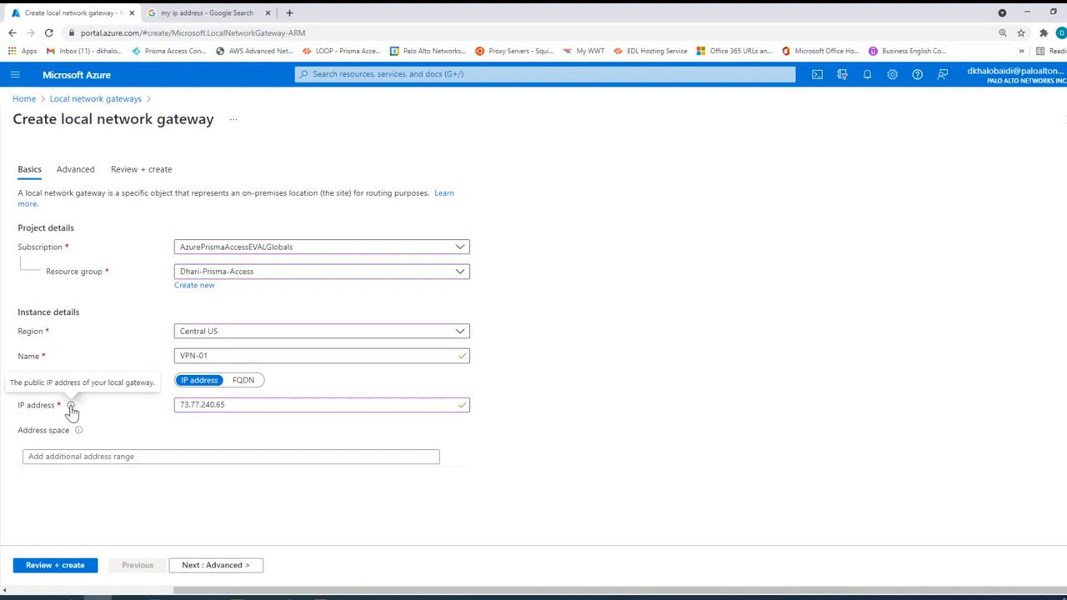
Step: Leave BGP settings unconfigured, review the local network gateway's summary and create it
{"action": "left_click", "coordinate": [206, 567]}
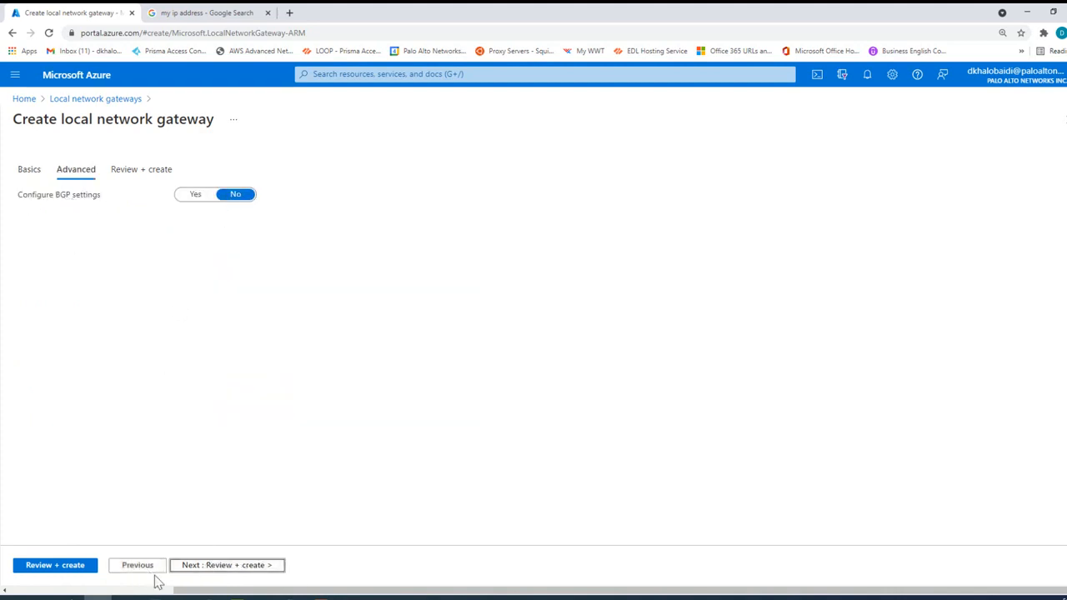
{"action": "left_click", "coordinate": [241, 567]}
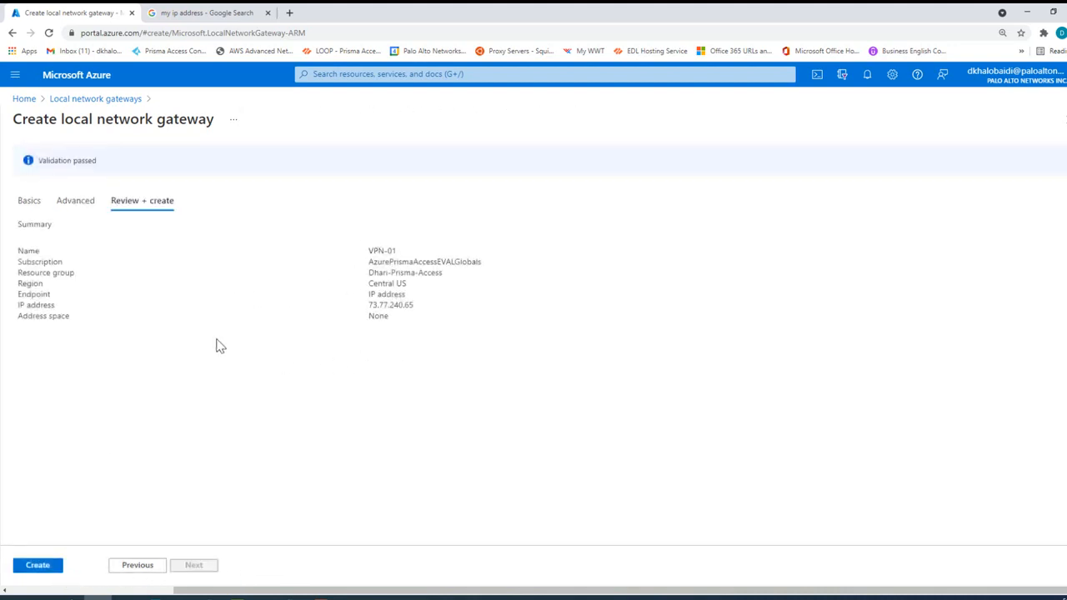
{"action": "left_click", "coordinate": [36, 566]}
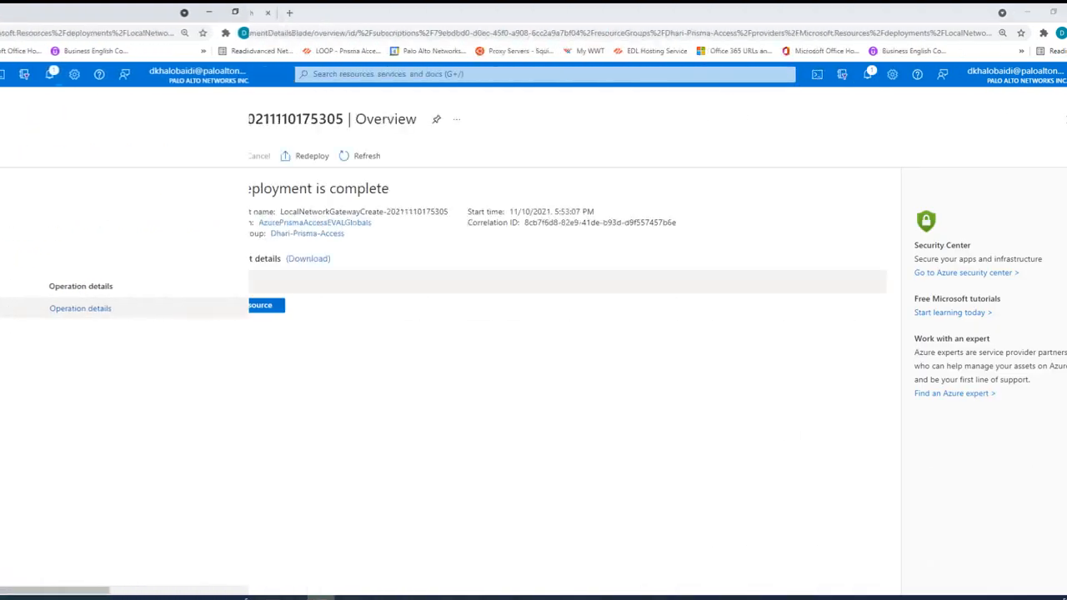
Step: Open the deployed local network gateway and start adding a connection named VPN-01
{"action": "left_click", "coordinate": [242, 307]}
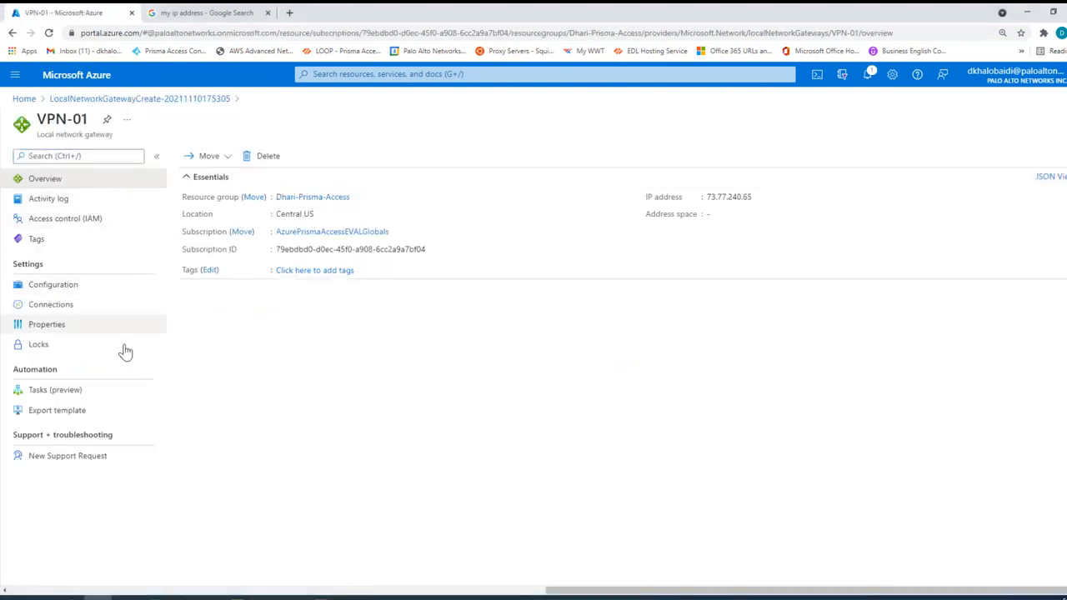
{"action": "left_click", "coordinate": [53, 313]}
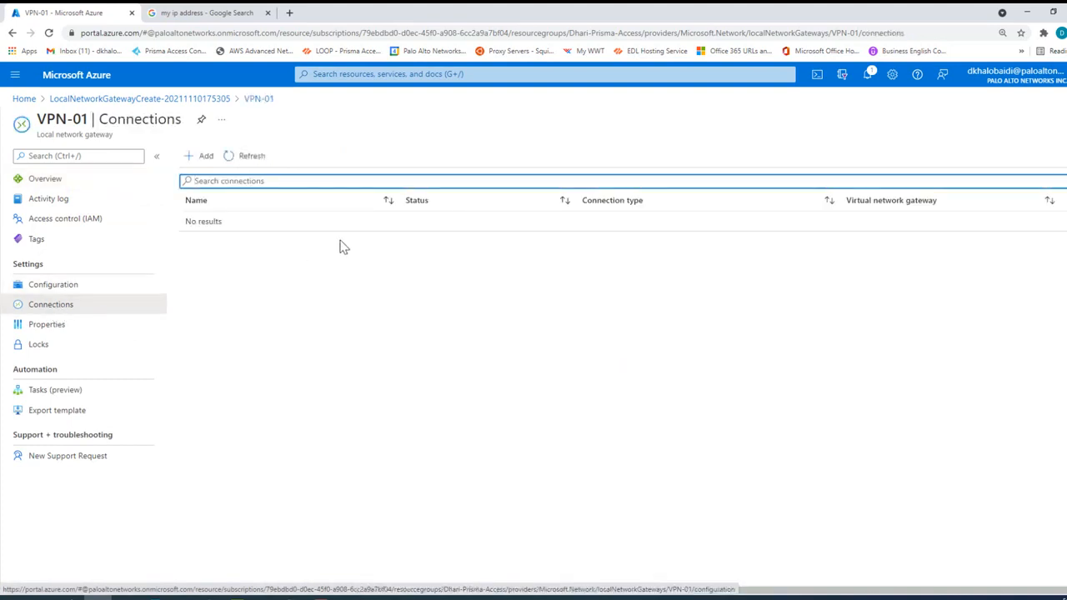
{"action": "left_click", "coordinate": [205, 158]}
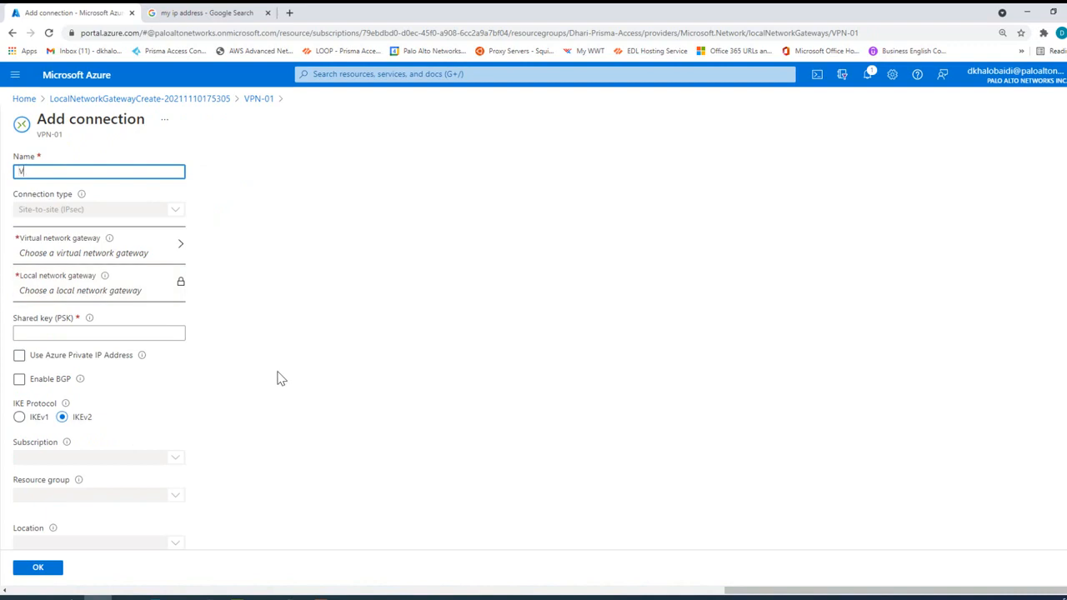
{"action": "type", "text": "VPN-"}
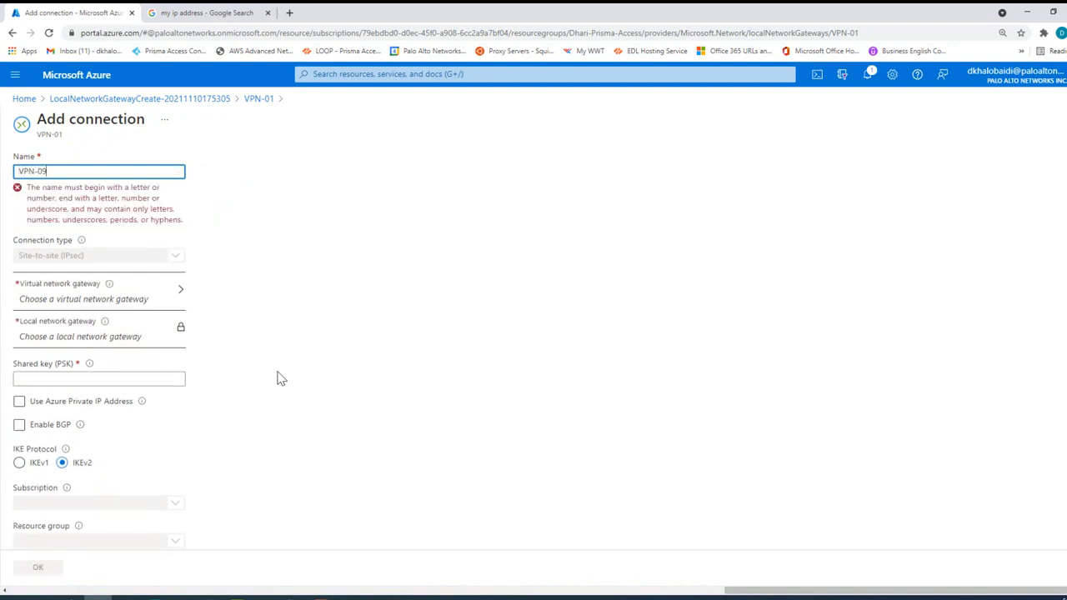
{"action": "type", "text": "01"}
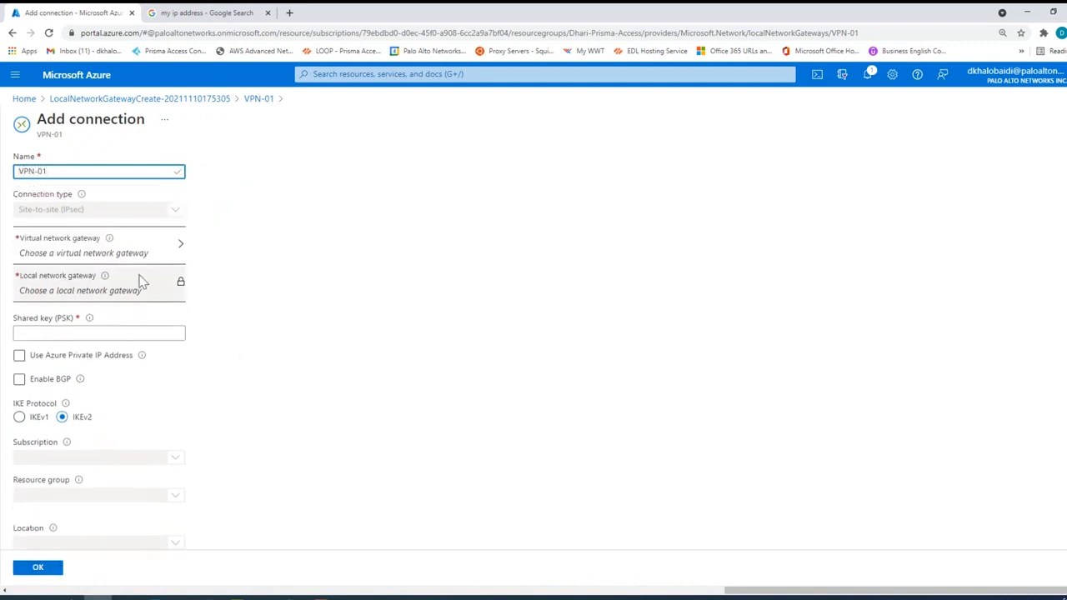
{"action": "left_click", "coordinate": [55, 209]}
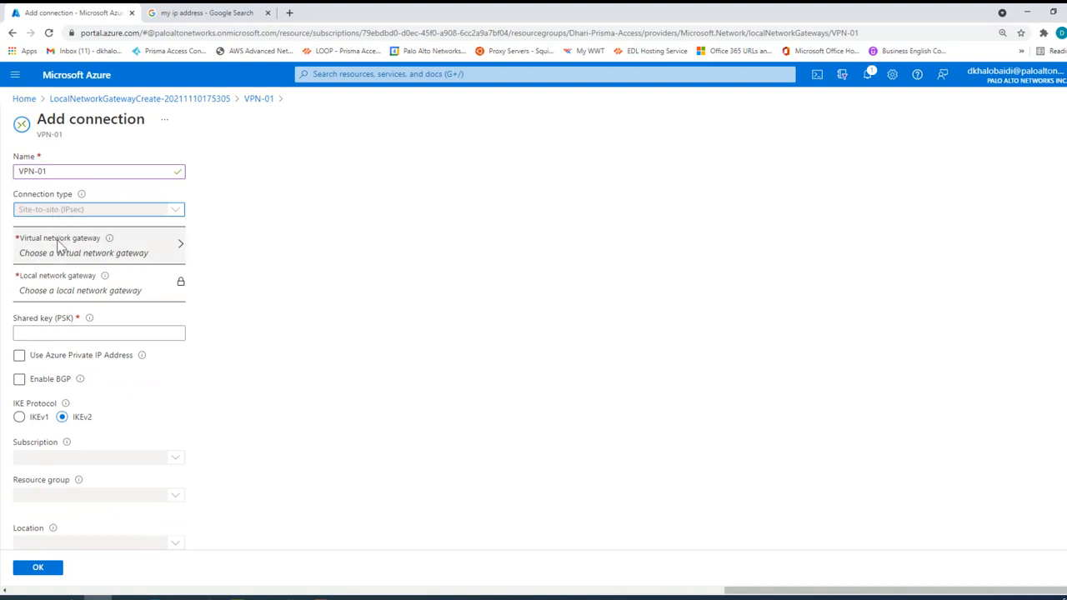
Step: Choose VPN-01 as the connection's virtual network gateway and enter the shared key (PSK)
{"action": "left_click", "coordinate": [60, 244]}
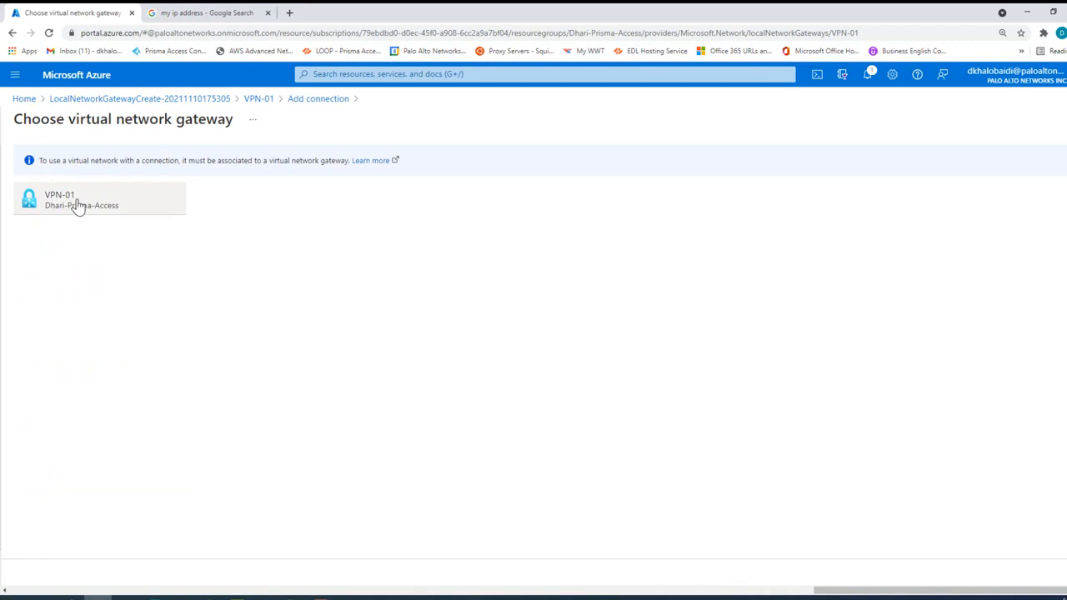
{"action": "left_click", "coordinate": [77, 204]}
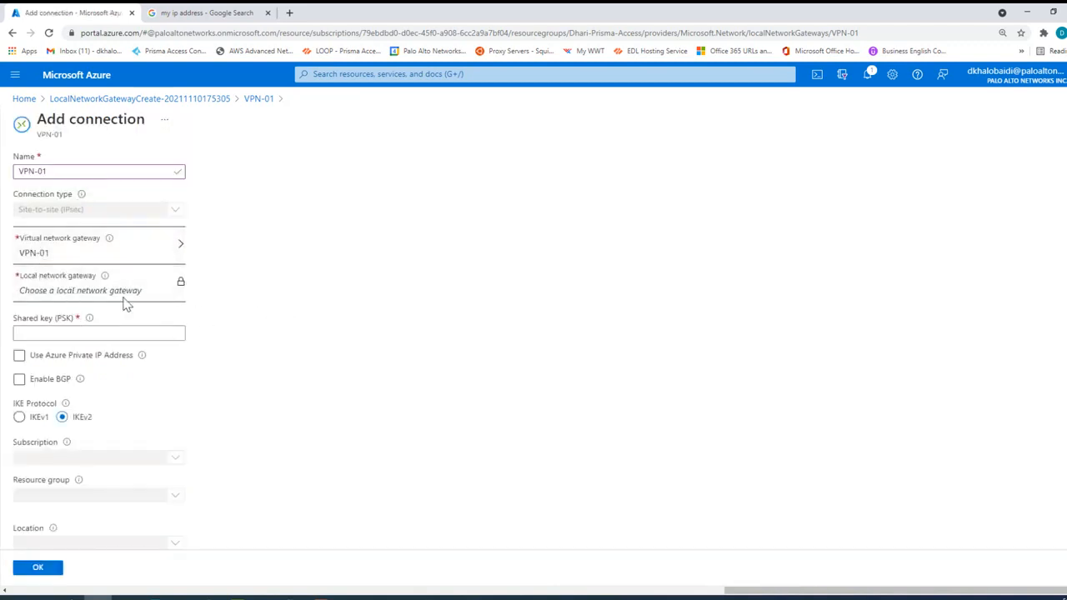
{"action": "left_click", "coordinate": [41, 332]}
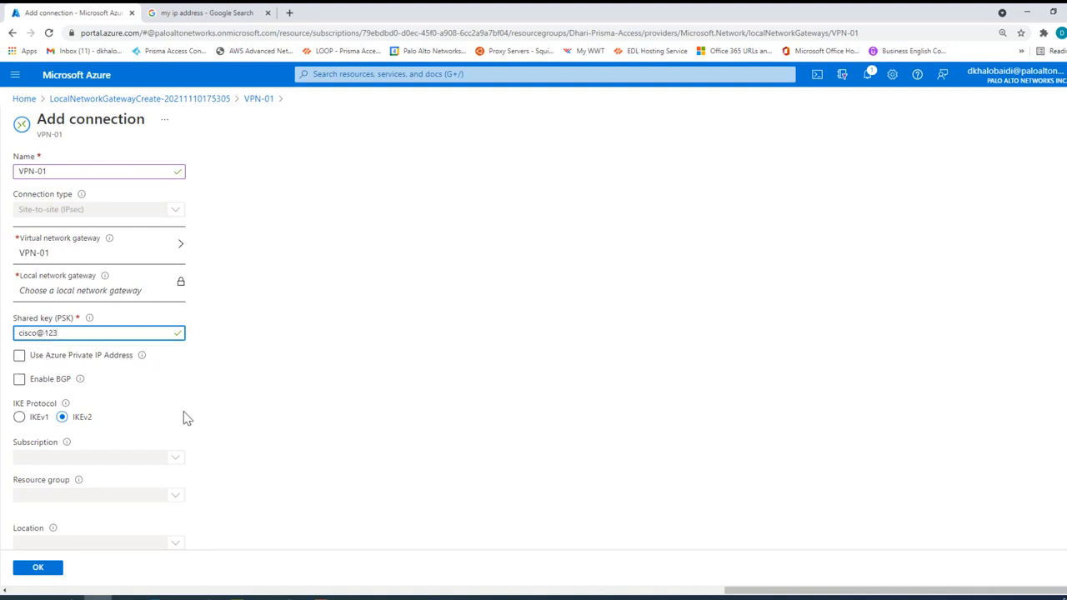
Step: Keep IKEv2 as the IKE protocol and create the connection
{"action": "scroll", "coordinate": [187, 419], "scroll_direction": "down", "scroll_amount": 1}
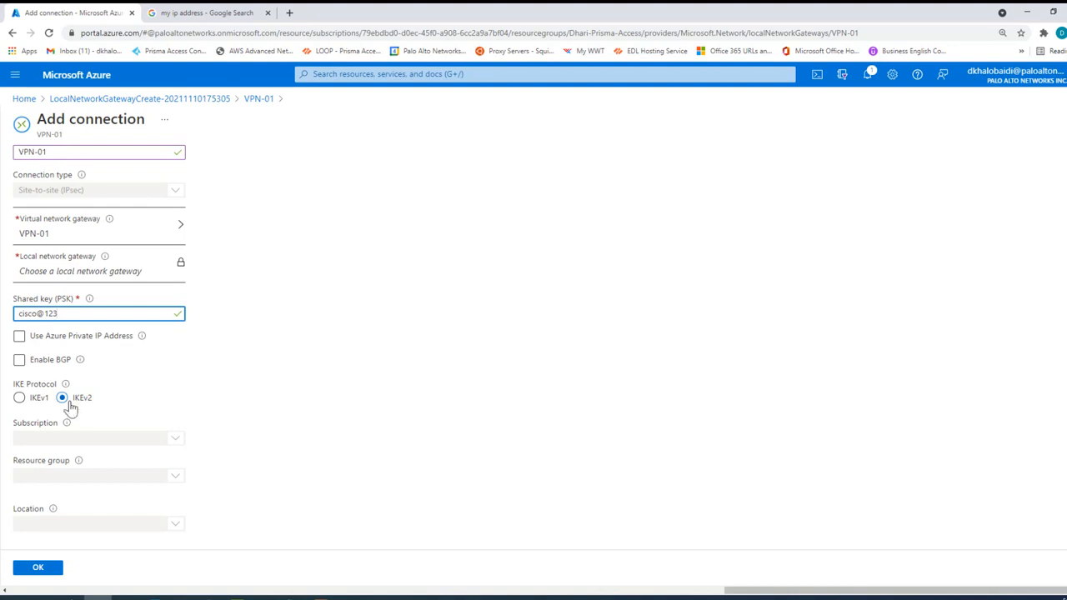
{"action": "left_click", "coordinate": [19, 400]}
{"action": "left_click", "coordinate": [62, 400]}
{"action": "left_click", "coordinate": [38, 570]}
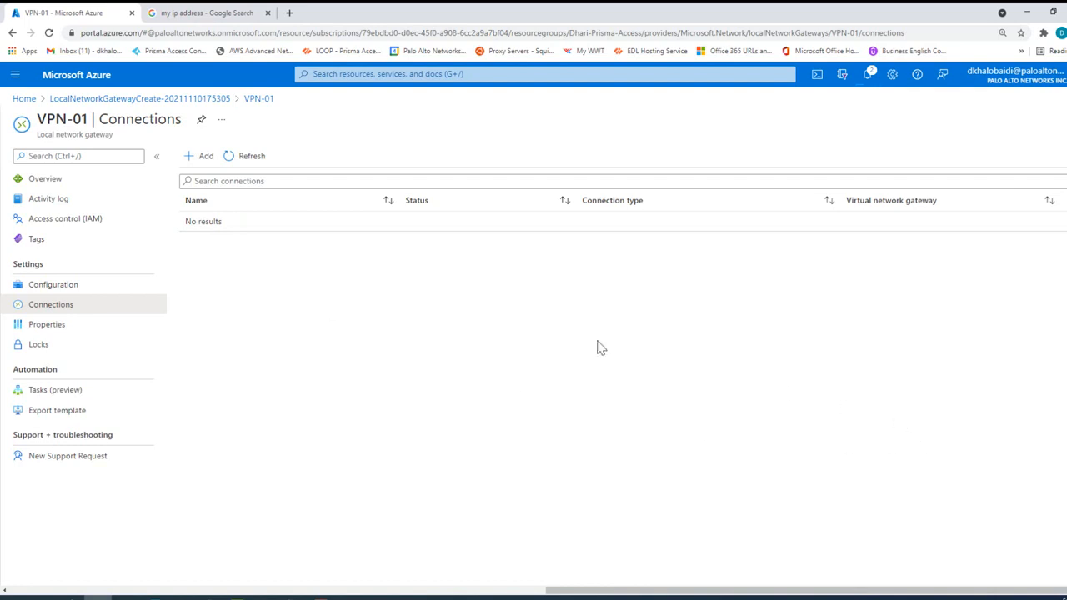
Step: Refresh the local network gateway's connections list to check the new connection's status
{"action": "left_click", "coordinate": [257, 159]}
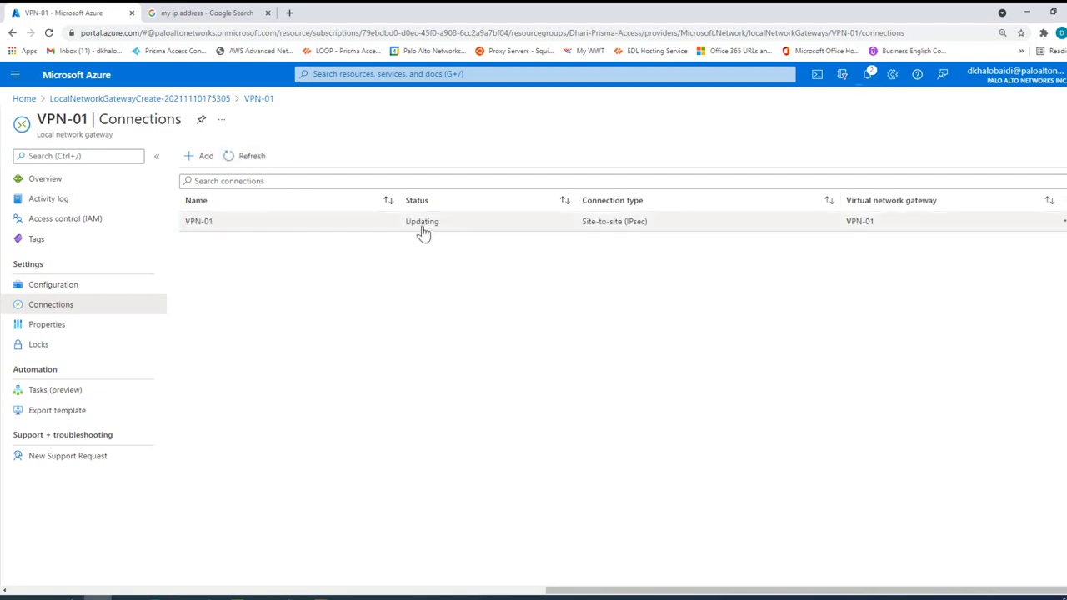
{"action": "left_click", "coordinate": [252, 161]}
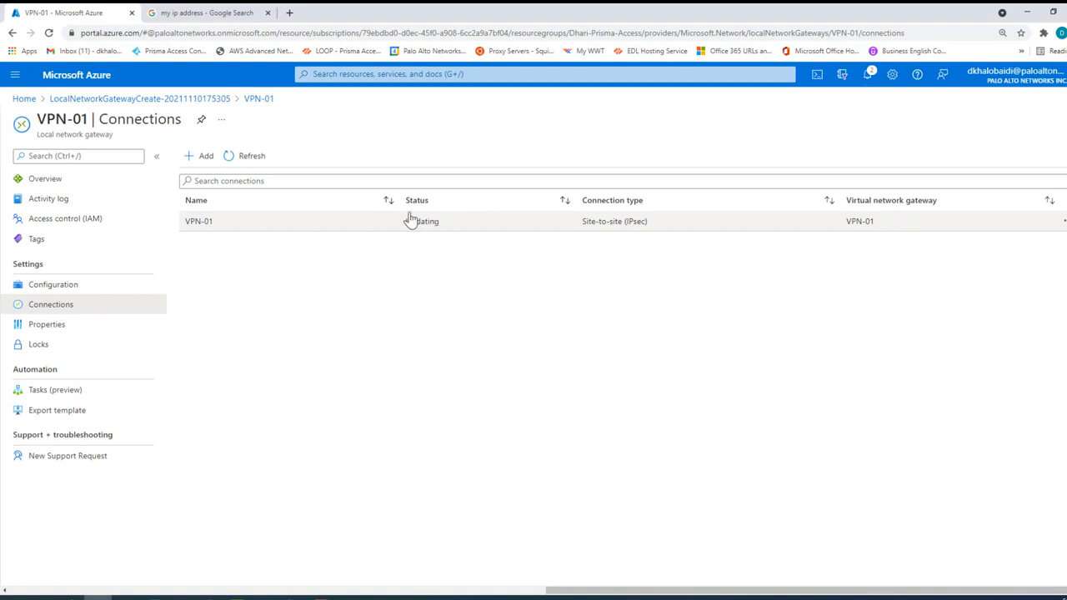
{"action": "left_click", "coordinate": [253, 158]}
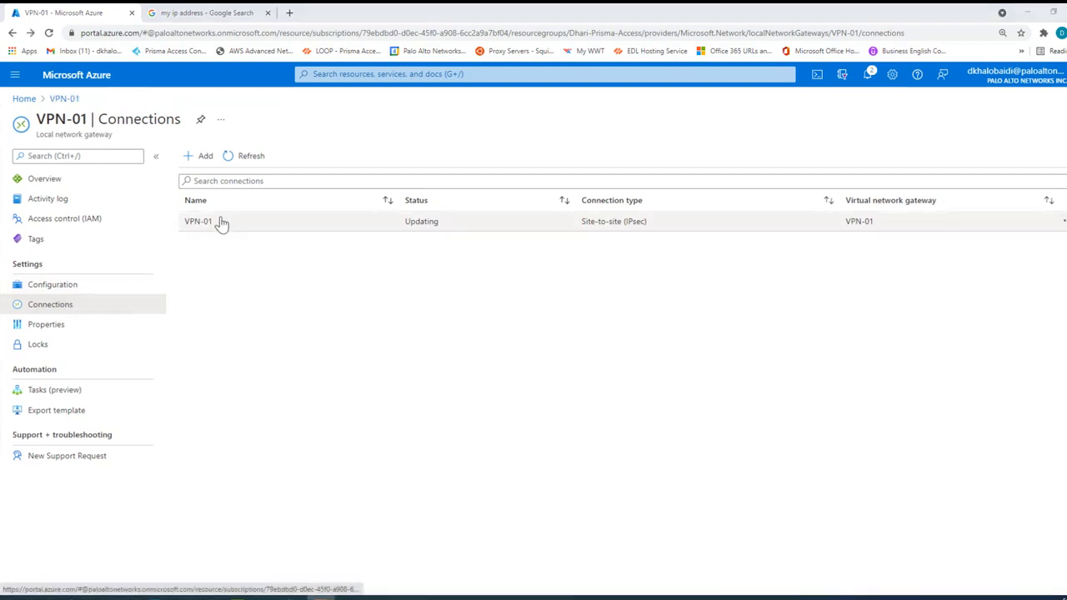
Step: Open the VPN-01 connection and examine its shared key page and configuration, comparing the custom and default IPsec / IKE policy options
{"action": "left_click", "coordinate": [215, 231]}
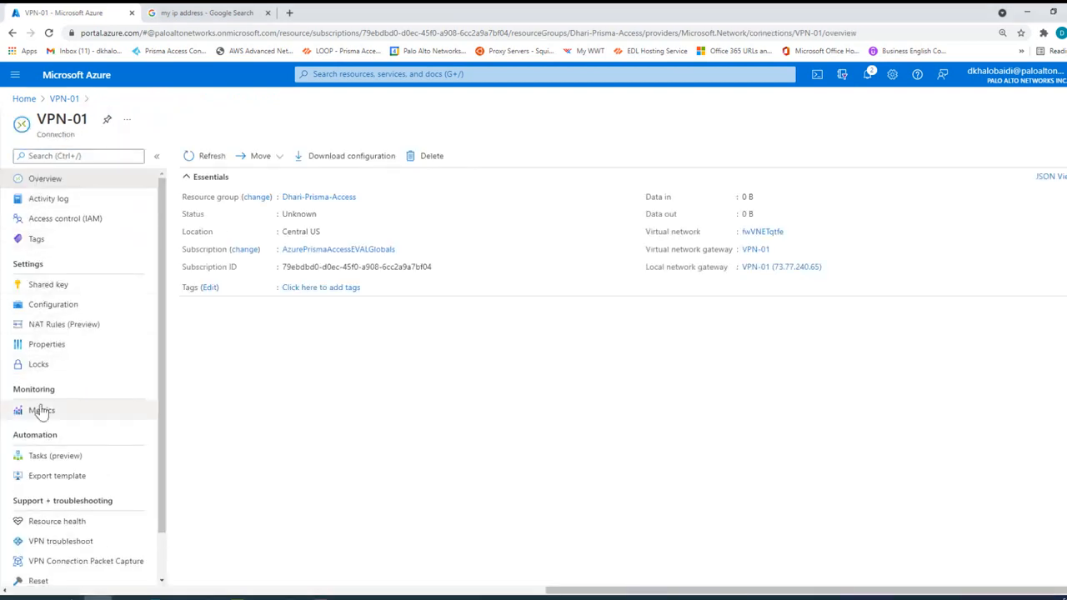
{"action": "left_click", "coordinate": [52, 292]}
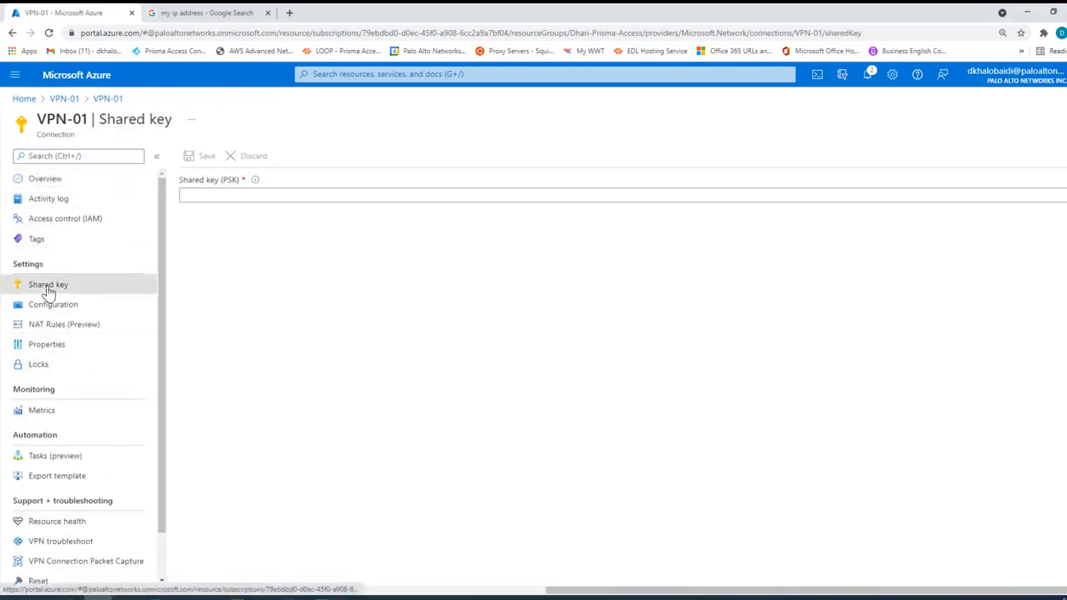
{"action": "left_click", "coordinate": [50, 306]}
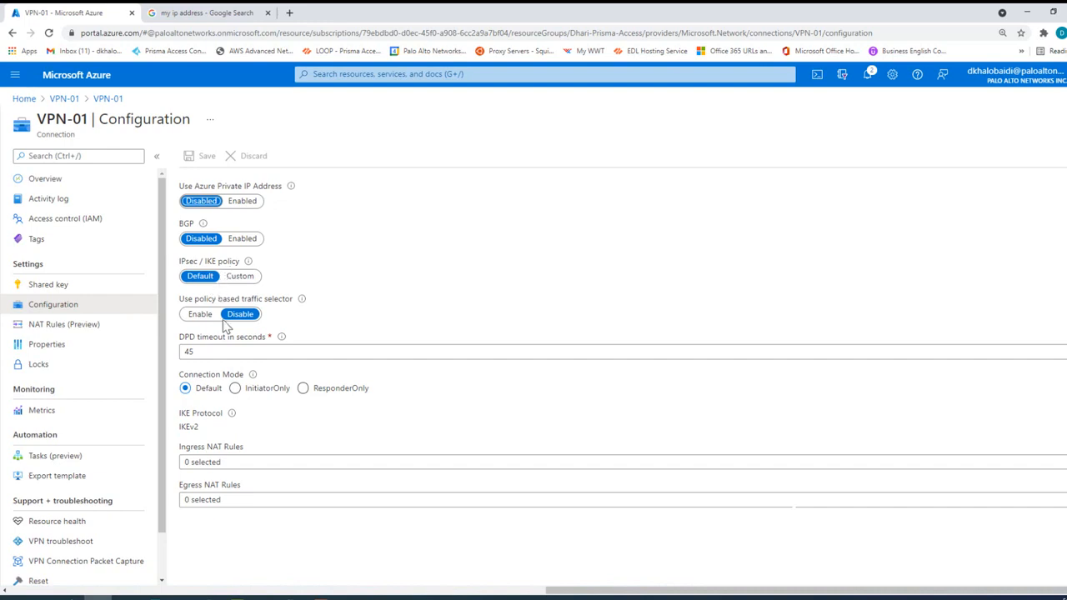
{"action": "left_click", "coordinate": [241, 282]}
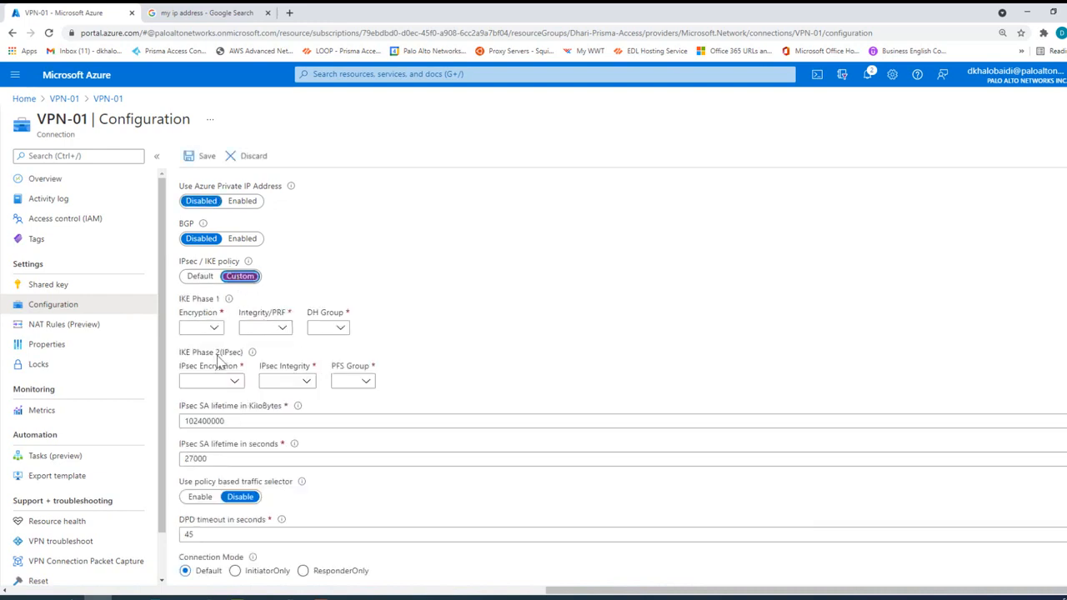
{"action": "left_click", "coordinate": [200, 277]}
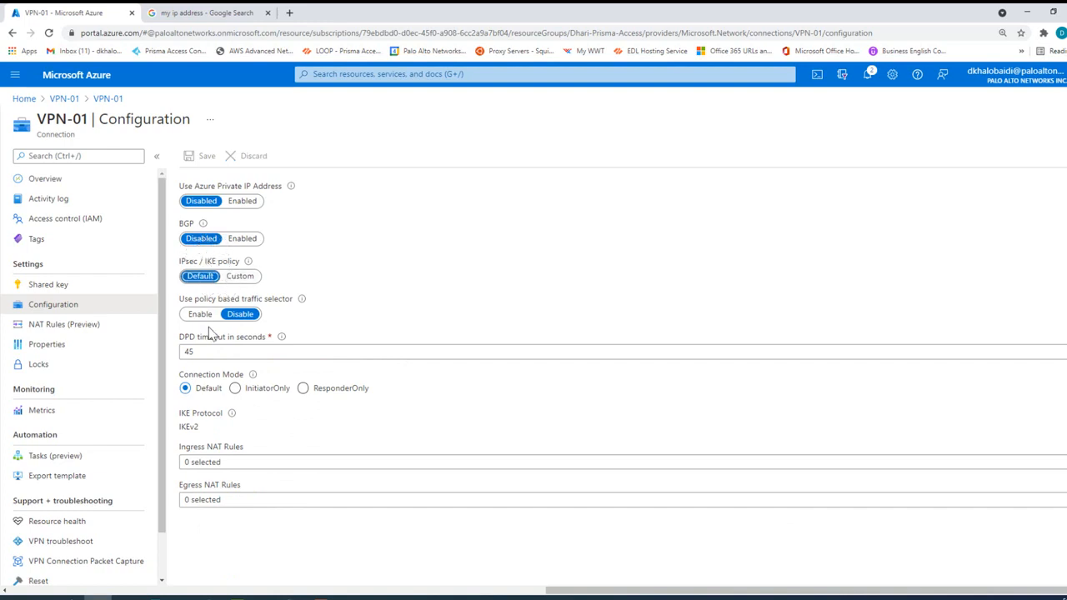
Step: Check the connection's status and its data in and data out values in the overview
{"action": "left_click", "coordinate": [45, 185]}
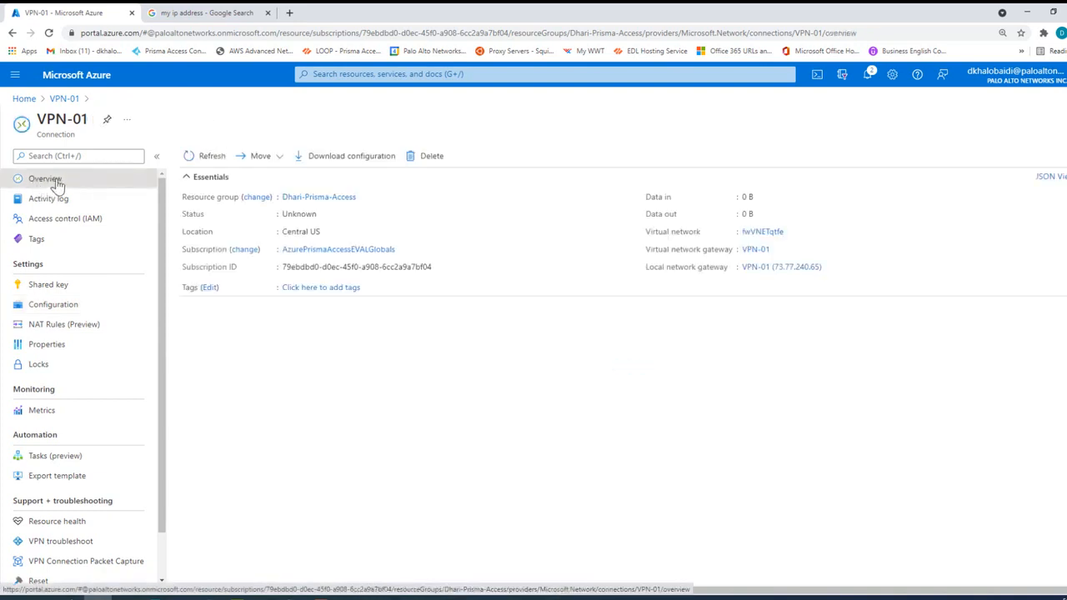
{"action": "double_click", "coordinate": [301, 215]}
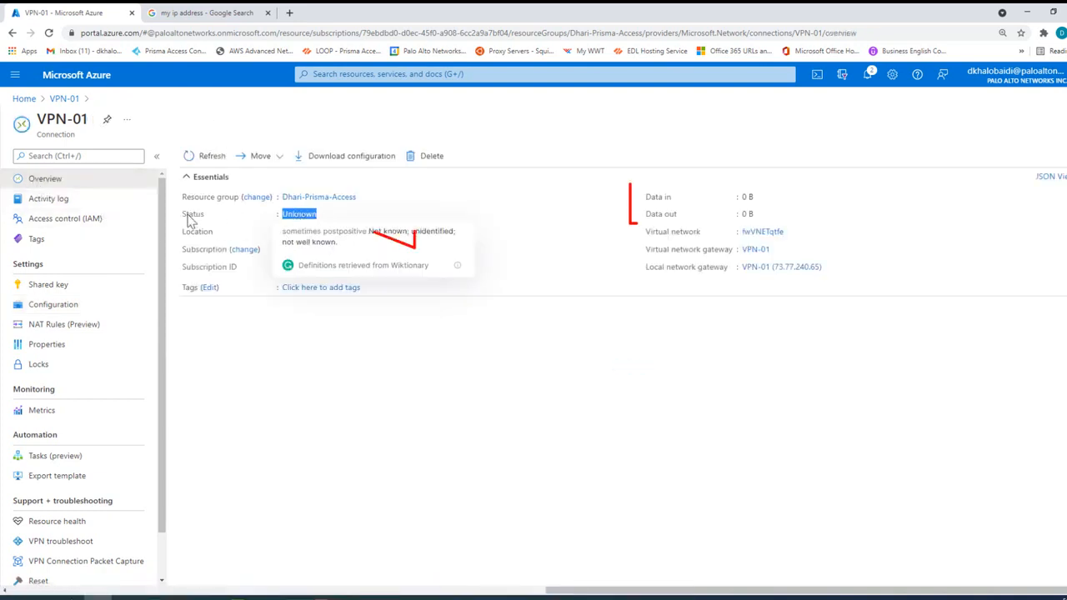
{"action": "left_click", "coordinate": [242, 222]}
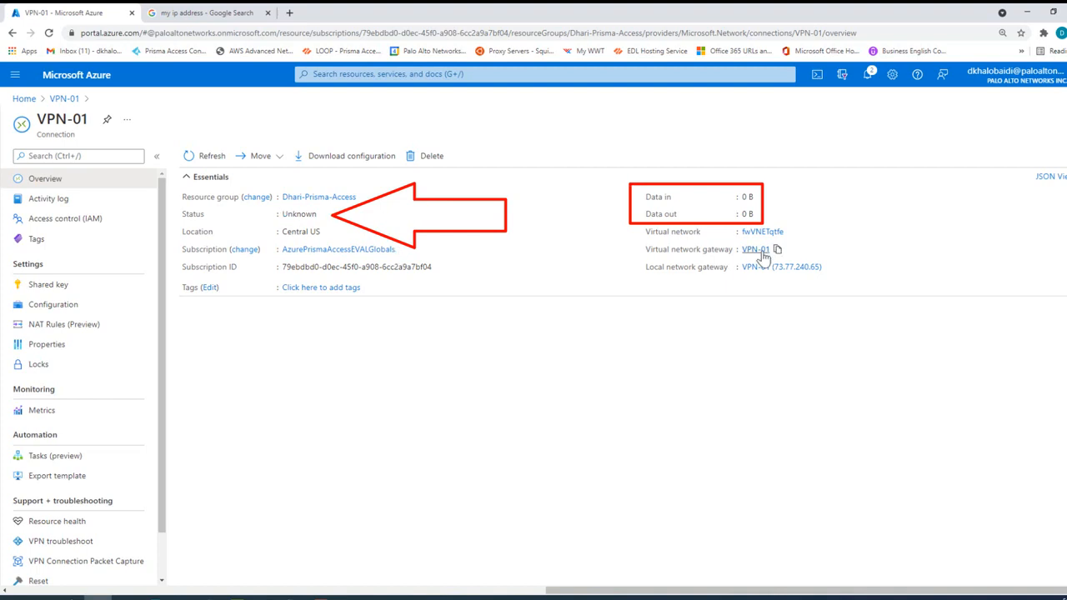
{"action": "double_click", "coordinate": [748, 214]}
{"action": "left_click_drag", "start_coordinate": [648, 198], "coordinate": [748, 232]}
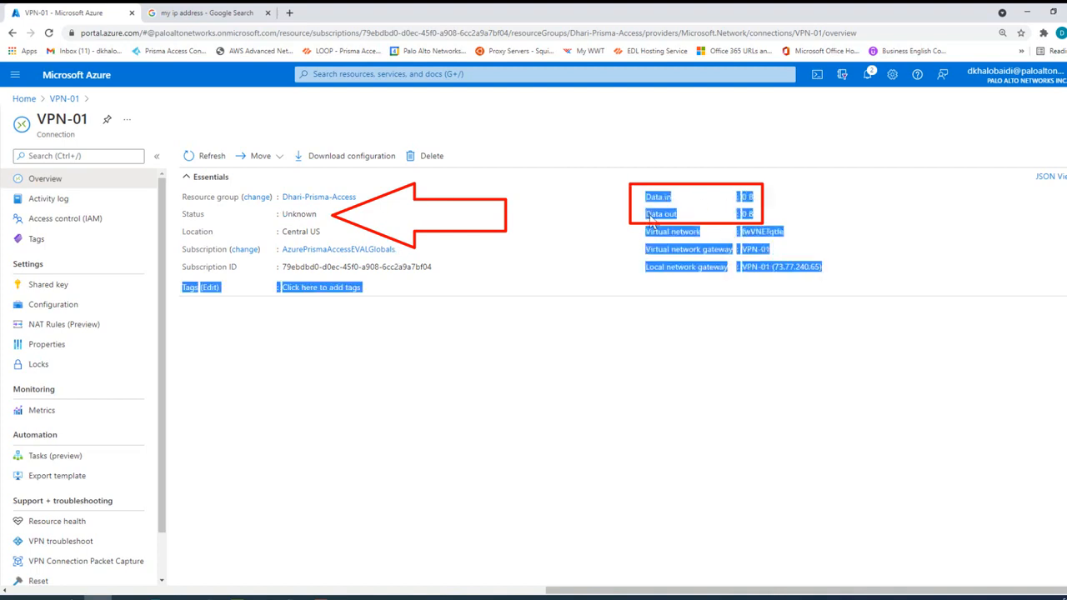
{"action": "left_click", "coordinate": [679, 220]}
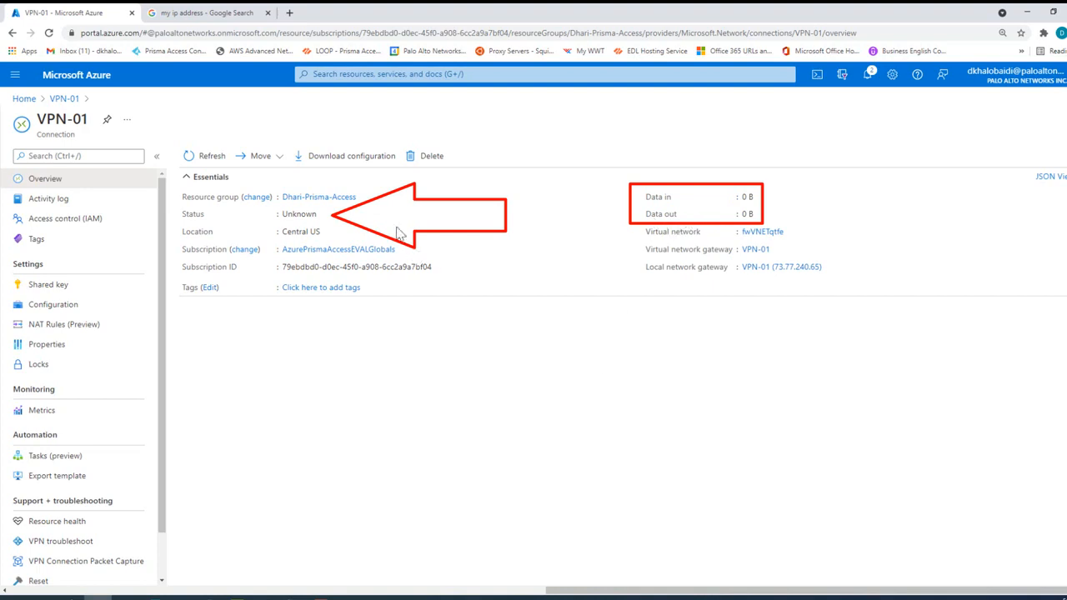
Step: Download the VPN-01 connection's configuration for device vendor Cisco, device family IOS (ISR, ASR) and firmware version 15.x (IKEv2)
{"action": "left_click", "coordinate": [344, 158]}
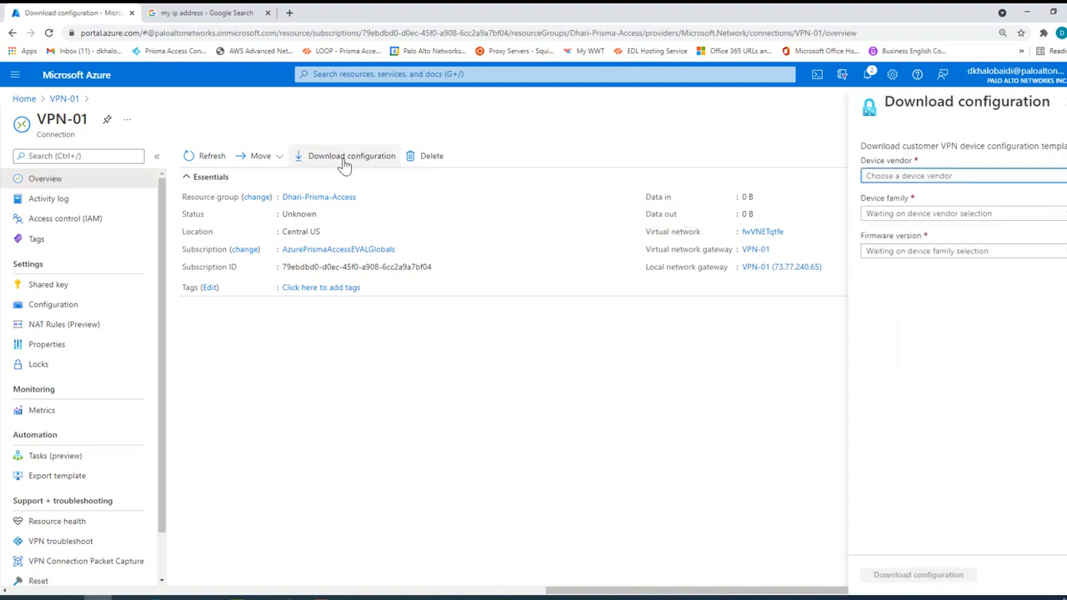
{"action": "left_click", "coordinate": [934, 176]}
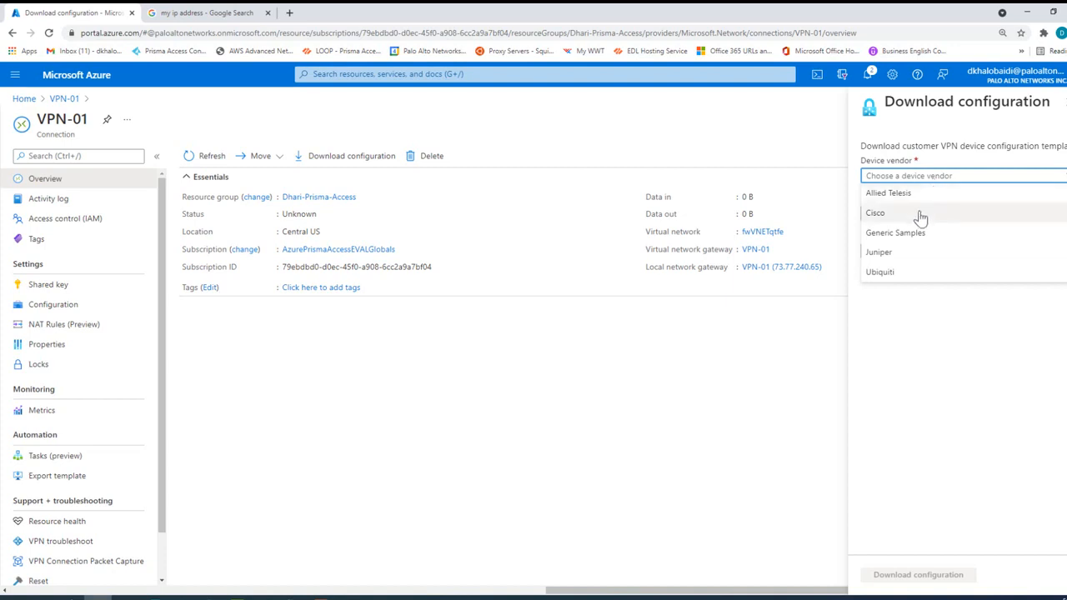
{"action": "left_click", "coordinate": [916, 214]}
{"action": "left_click", "coordinate": [882, 216]}
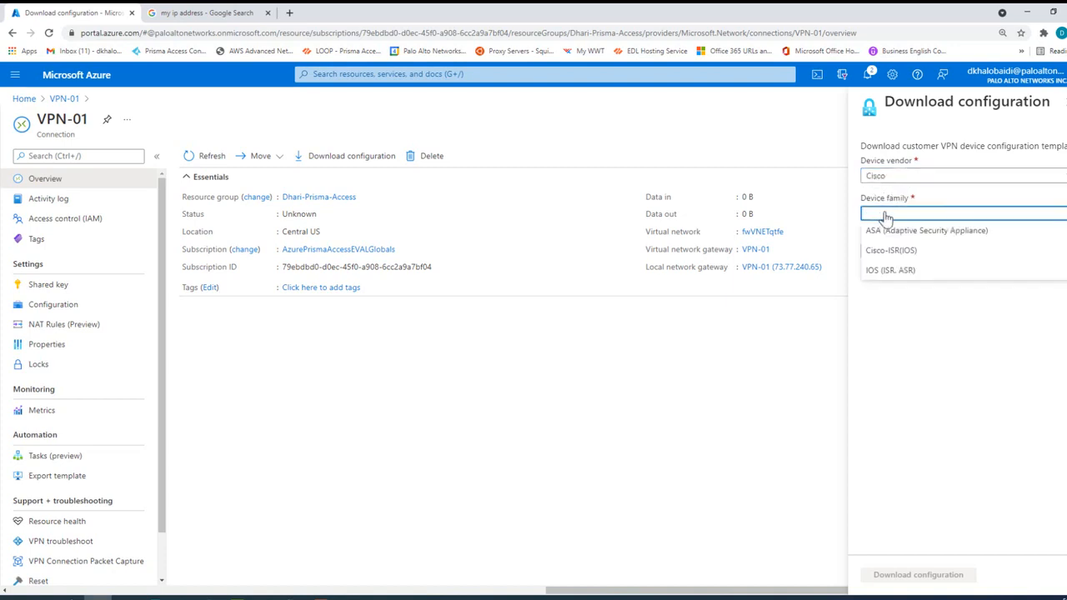
{"action": "left_click", "coordinate": [912, 275]}
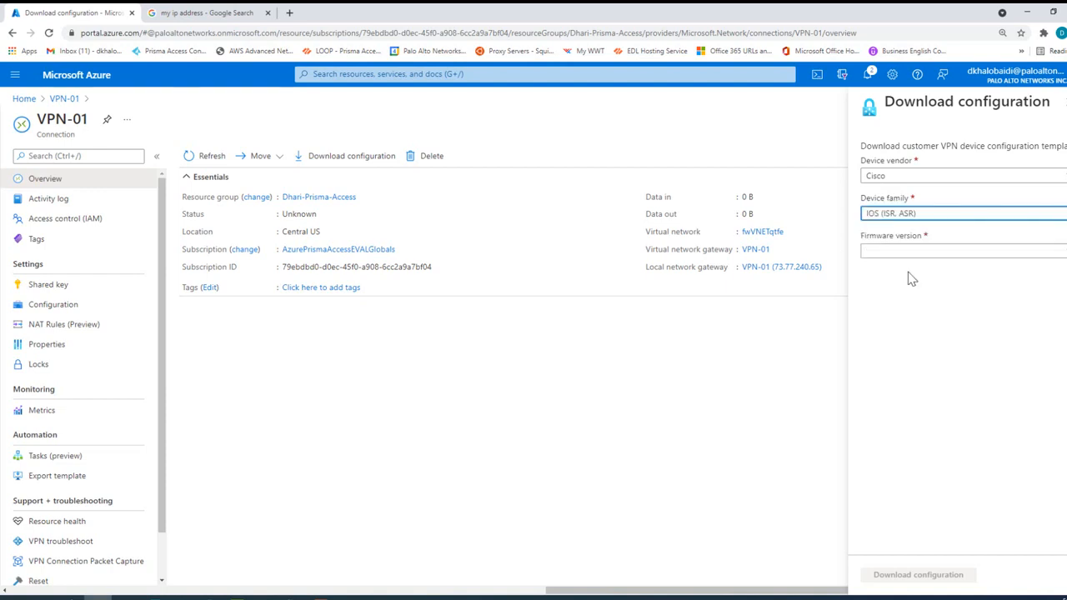
{"action": "left_click", "coordinate": [903, 255]}
{"action": "left_click", "coordinate": [878, 271]}
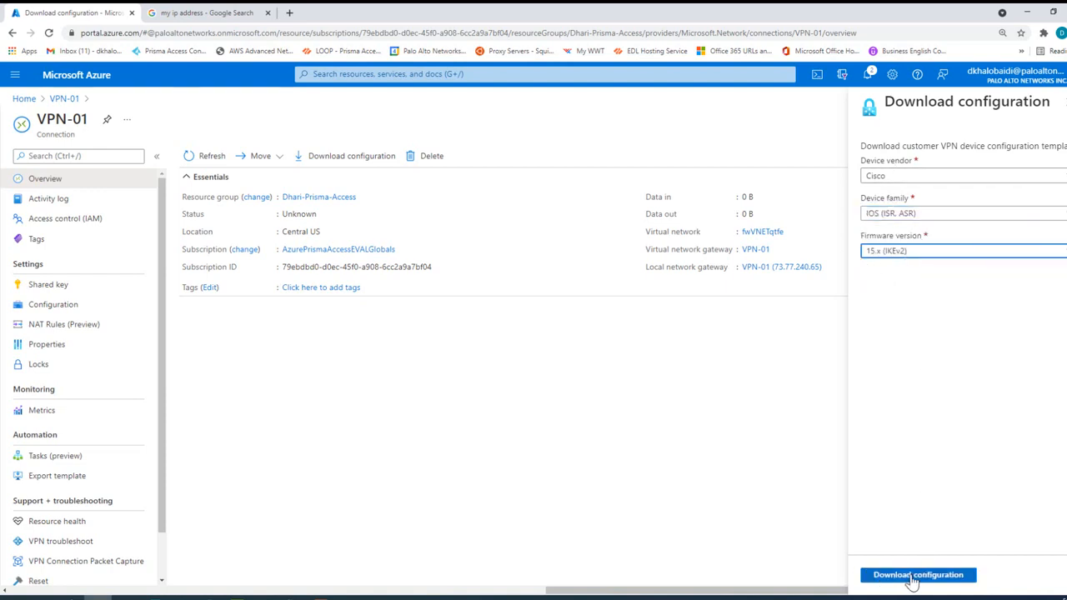
{"action": "left_click", "coordinate": [913, 581]}
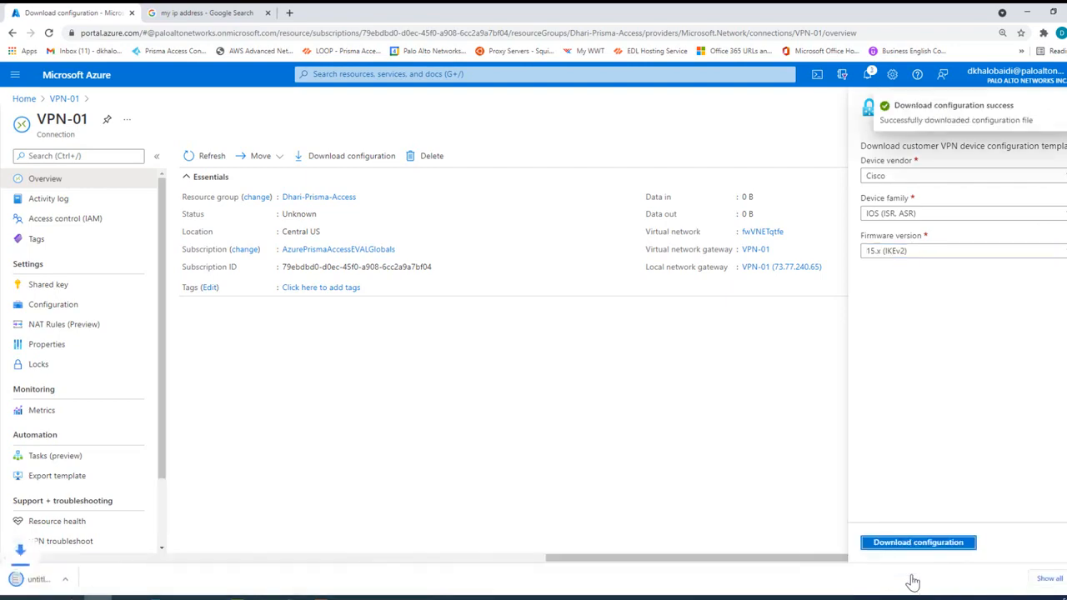
Step: Open the downloaded configuration file in Notepad and look over its device information, network, IPsec and BGP parameters
{"action": "left_click", "coordinate": [67, 583]}
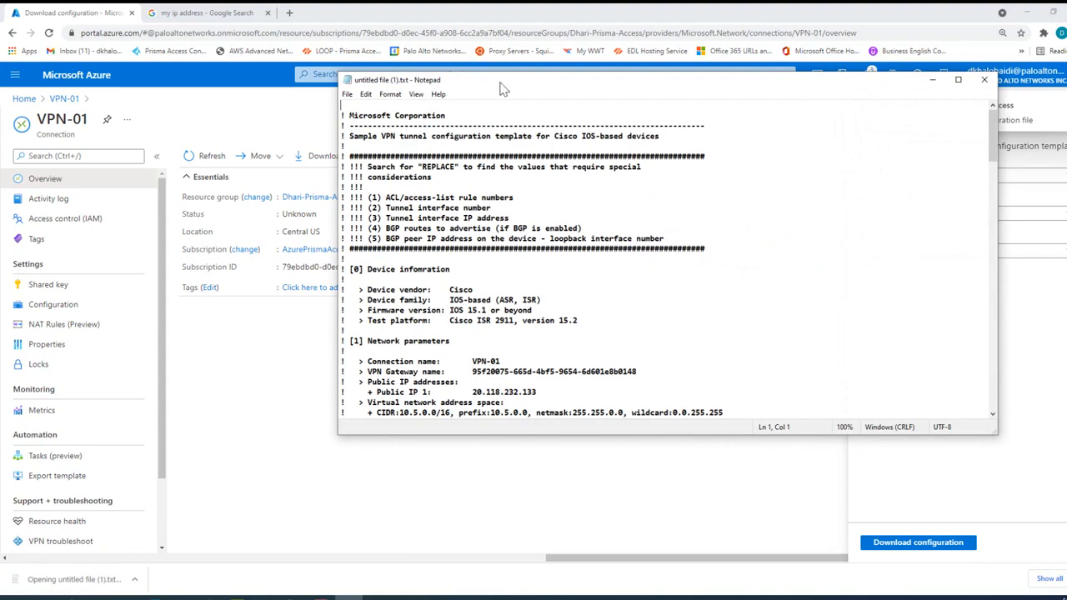
{"action": "left_click_drag", "start_coordinate": [500, 82], "coordinate": [399, 60]}
{"action": "scroll", "coordinate": [413, 217], "scroll_direction": "down", "scroll_amount": 3}
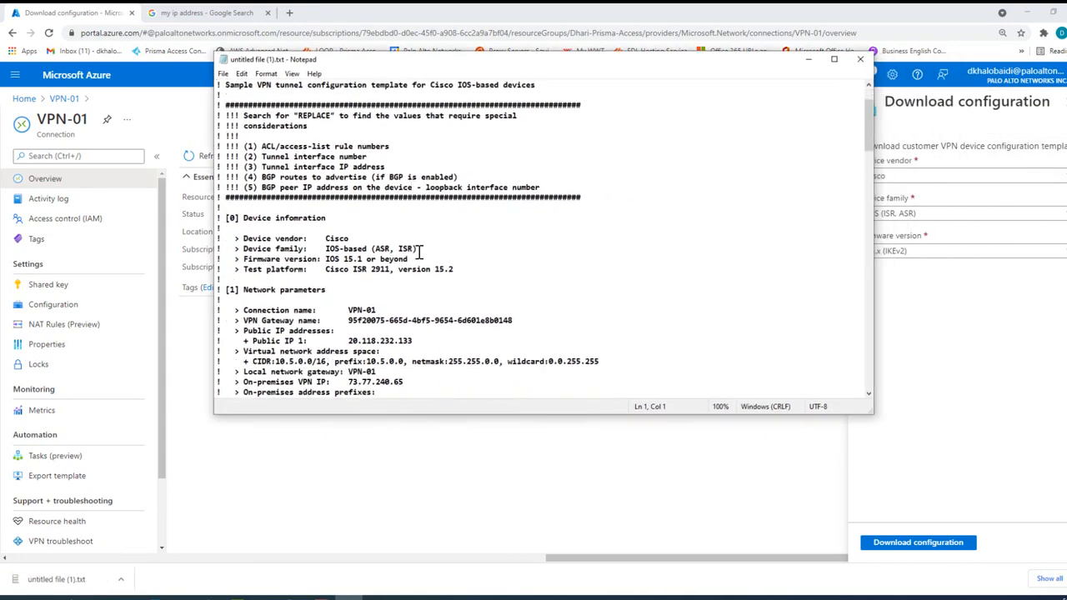
{"action": "scroll", "coordinate": [419, 251], "scroll_direction": "down", "scroll_amount": 11}
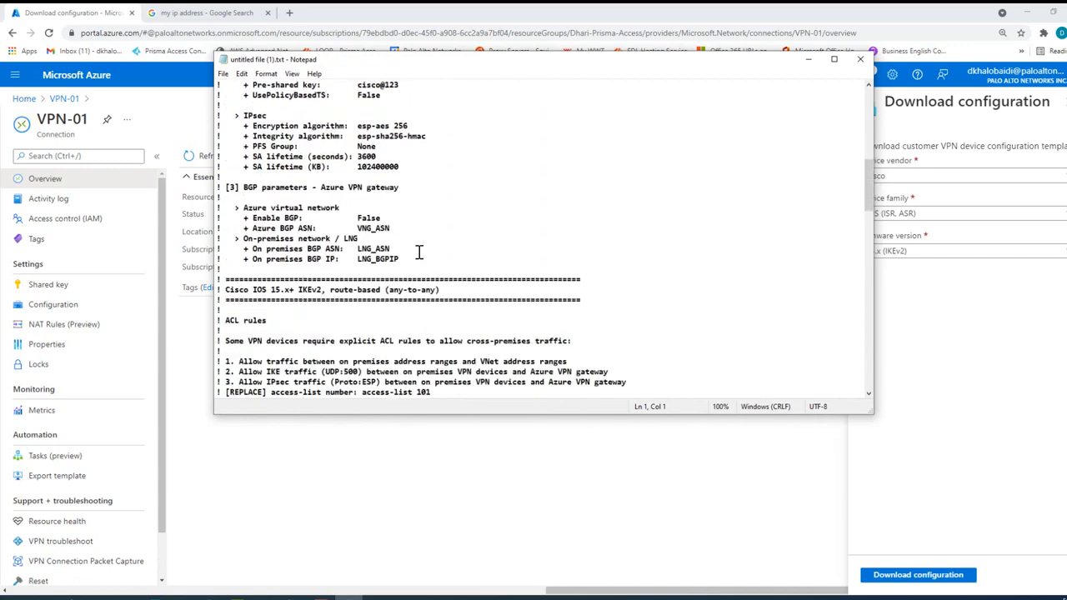
{"action": "scroll", "coordinate": [422, 252], "scroll_direction": "up", "scroll_amount": 7}
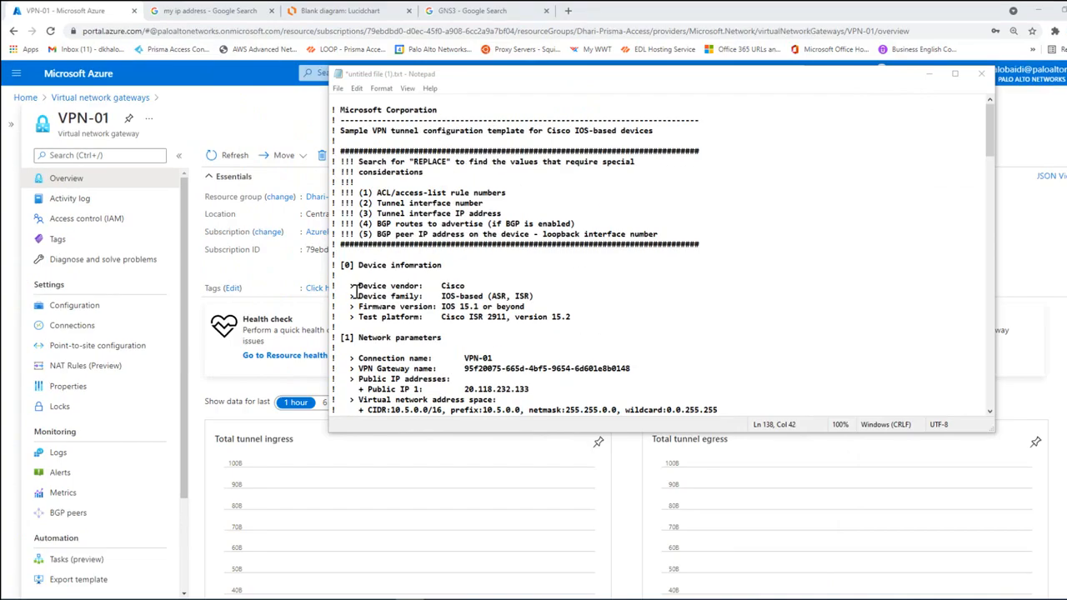
Step: Widen the Notepad window and examine the REPLACE note in the header and the parameter sections down to the ACL rules
{"action": "left_click_drag", "start_coordinate": [331, 285], "coordinate": [121, 285]}
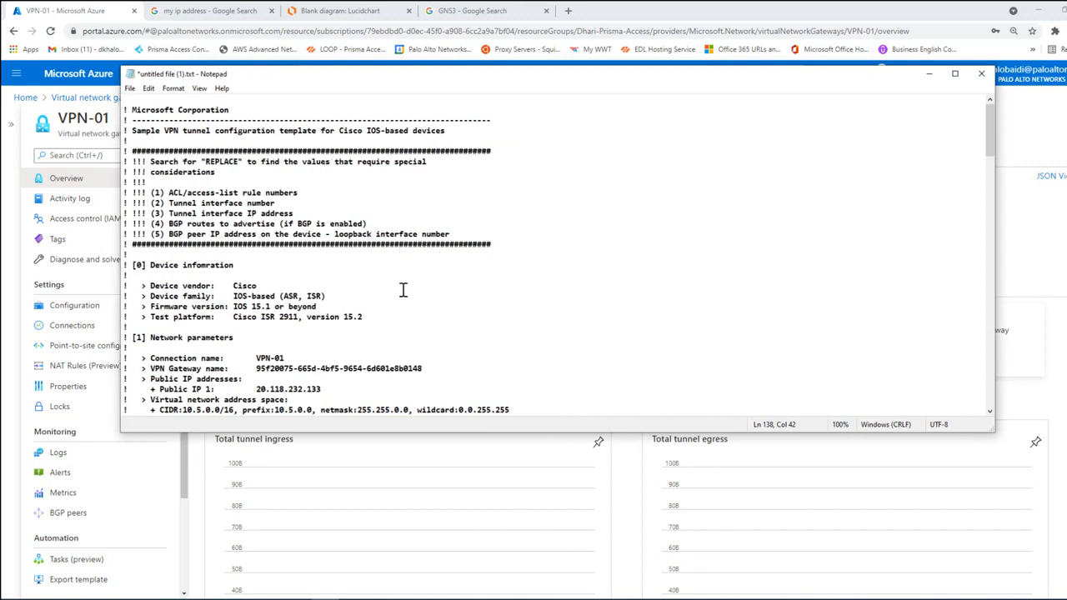
{"action": "scroll", "coordinate": [369, 308], "scroll_direction": "down", "scroll_amount": 1}
{"action": "scroll", "coordinate": [359, 294], "scroll_direction": "up", "scroll_amount": 1}
{"action": "left_click_drag", "start_coordinate": [206, 161], "coordinate": [238, 164]}
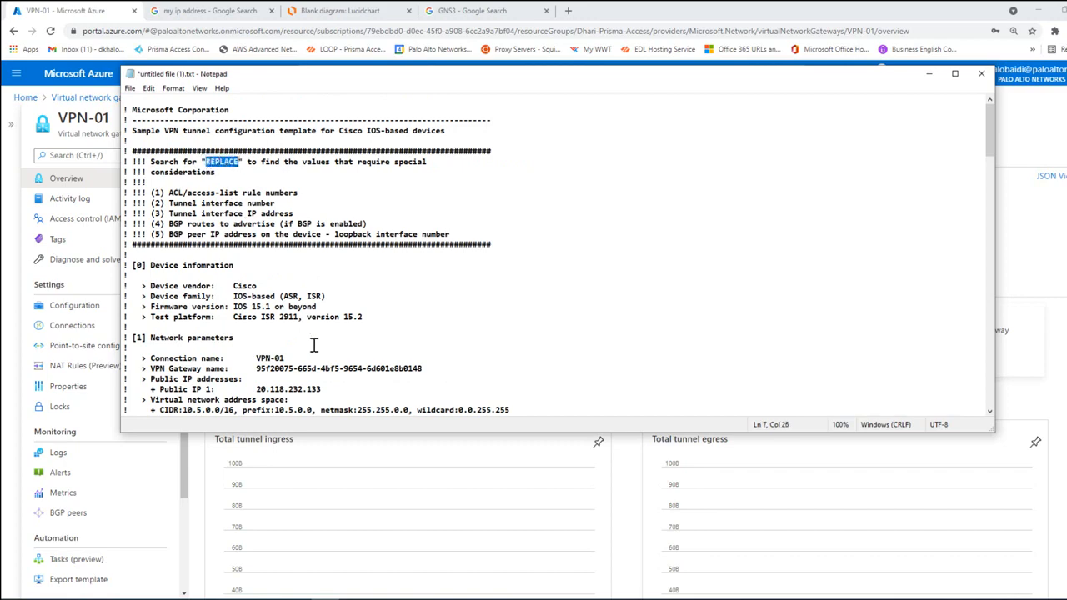
{"action": "scroll", "coordinate": [318, 343], "scroll_direction": "down", "scroll_amount": 18}
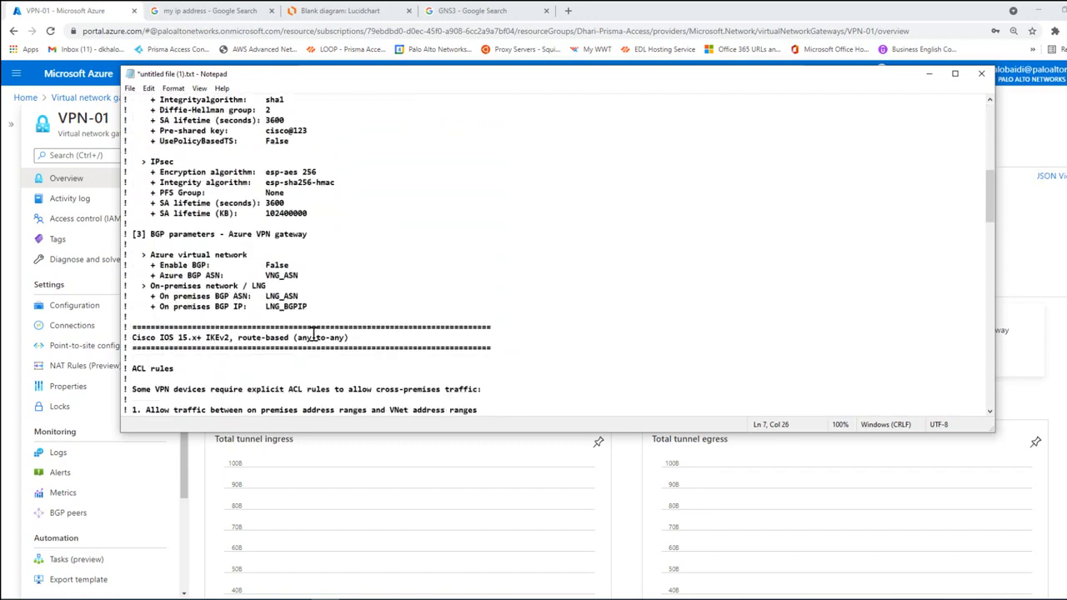
{"action": "scroll", "coordinate": [313, 333], "scroll_direction": "down", "scroll_amount": 9}
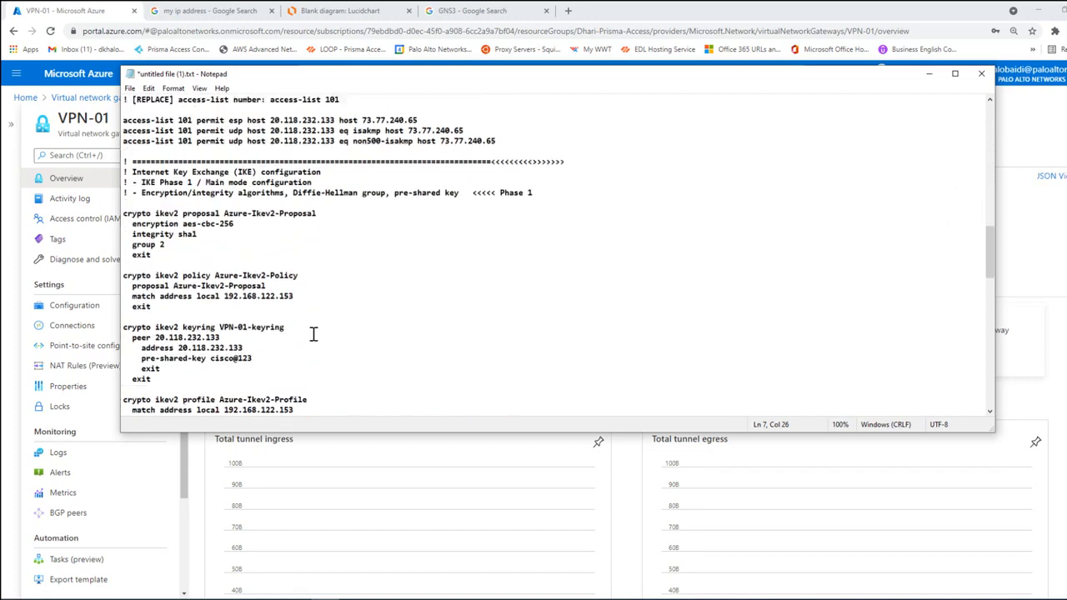
Step: Highlight the script's main parts one after another: IKE Phase 1, IPsec Phase 2 with the tunnel interface, and the cleanup commands
{"action": "left_click_drag", "start_coordinate": [123, 181], "coordinate": [436, 326]}
{"action": "scroll", "coordinate": [436, 326], "scroll_direction": "down", "scroll_amount": 5}
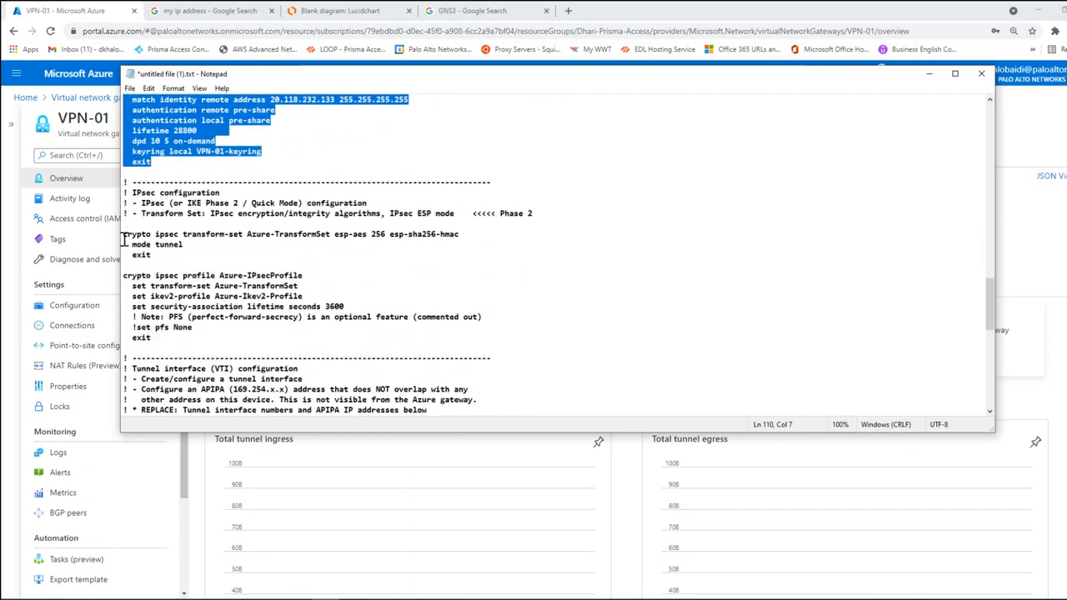
{"action": "left_click_drag", "start_coordinate": [124, 237], "coordinate": [463, 345]}
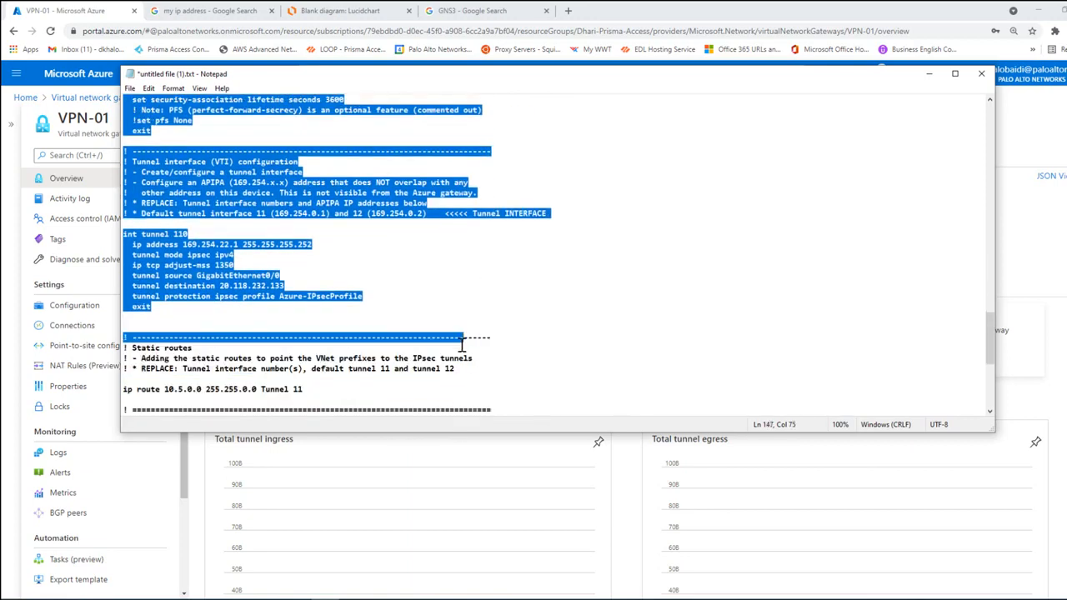
{"action": "scroll", "coordinate": [462, 345], "scroll_direction": "down", "scroll_amount": 8}
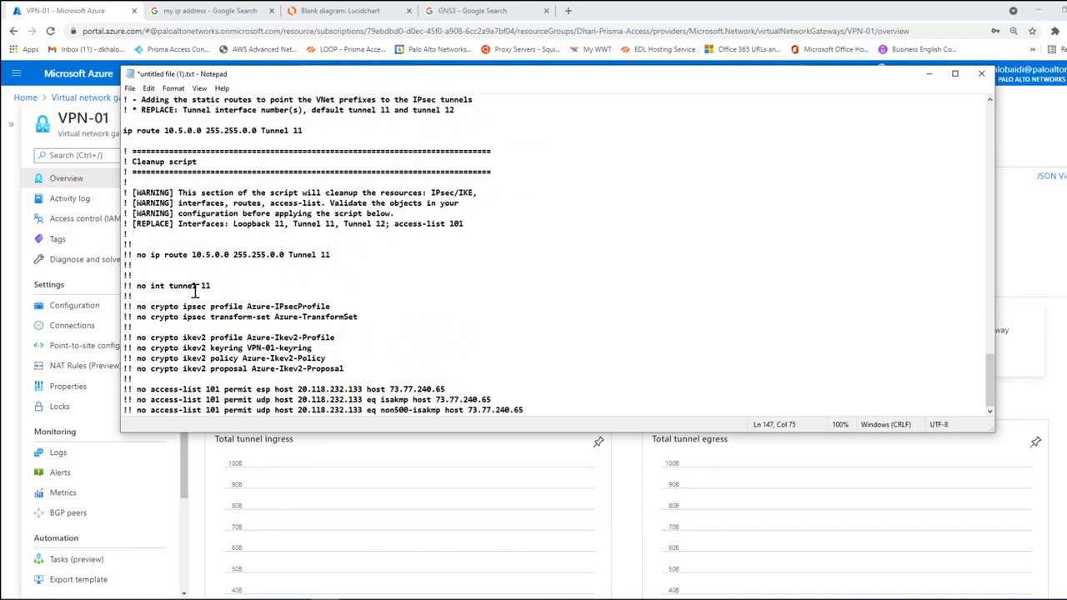
{"action": "left_click_drag", "start_coordinate": [137, 287], "coordinate": [519, 373]}
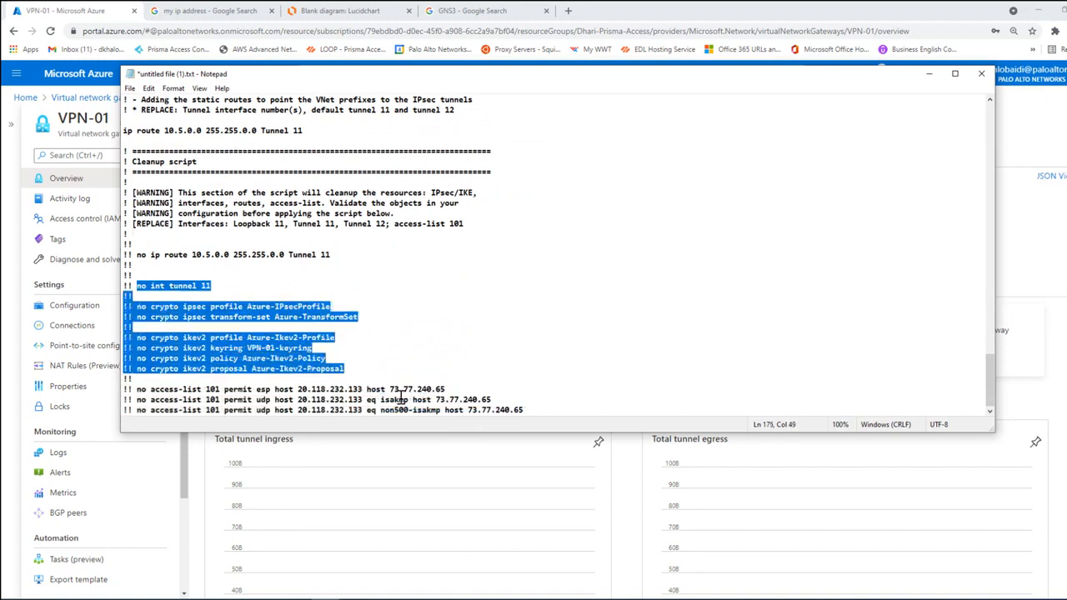
{"action": "left_click_drag", "start_coordinate": [133, 389], "coordinate": [367, 392]}
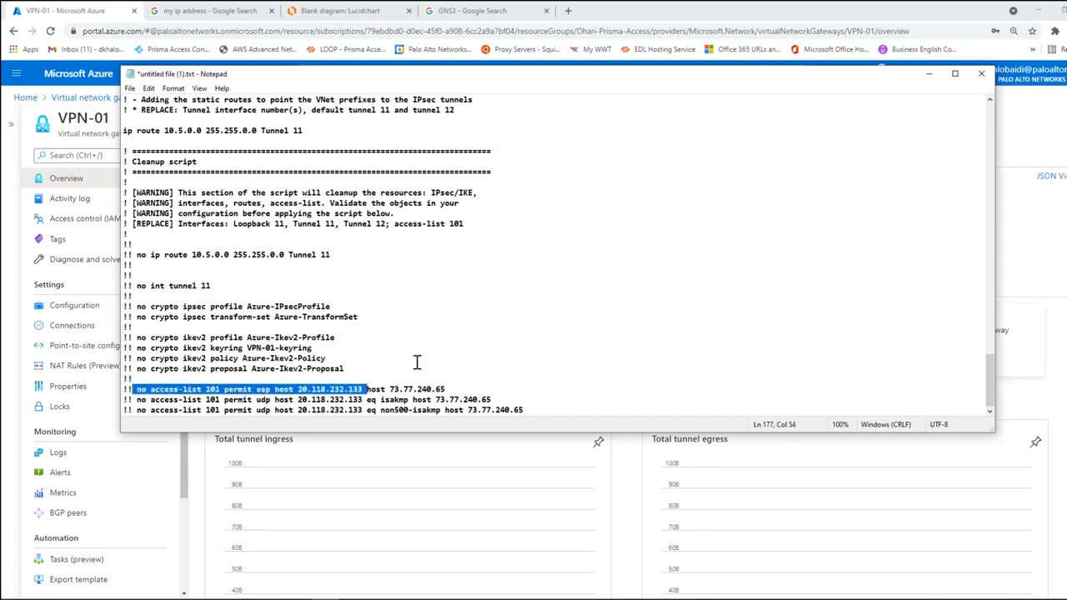
Step: Examine the tunnel interface configuration, highlighting its tunnel number, its source interface and the whole command block
{"action": "scroll", "coordinate": [417, 362], "scroll_direction": "up", "scroll_amount": 8}
{"action": "left_click", "coordinate": [369, 295]}
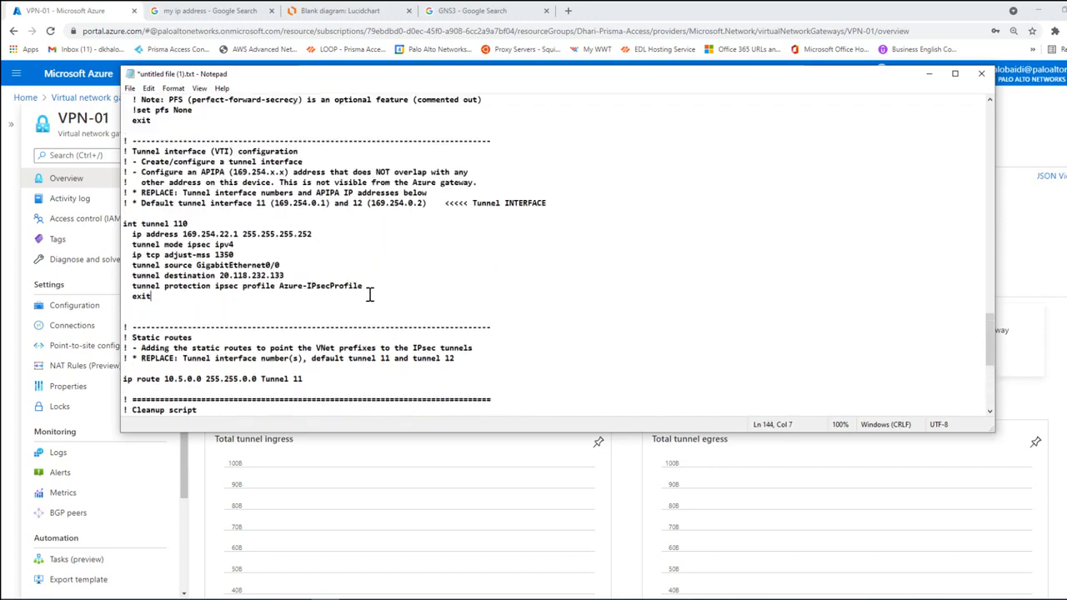
{"action": "left_click_drag", "start_coordinate": [370, 295], "coordinate": [125, 223]}
{"action": "left_click", "coordinate": [241, 253]}
{"action": "scroll", "coordinate": [332, 286], "scroll_direction": "up", "scroll_amount": 2}
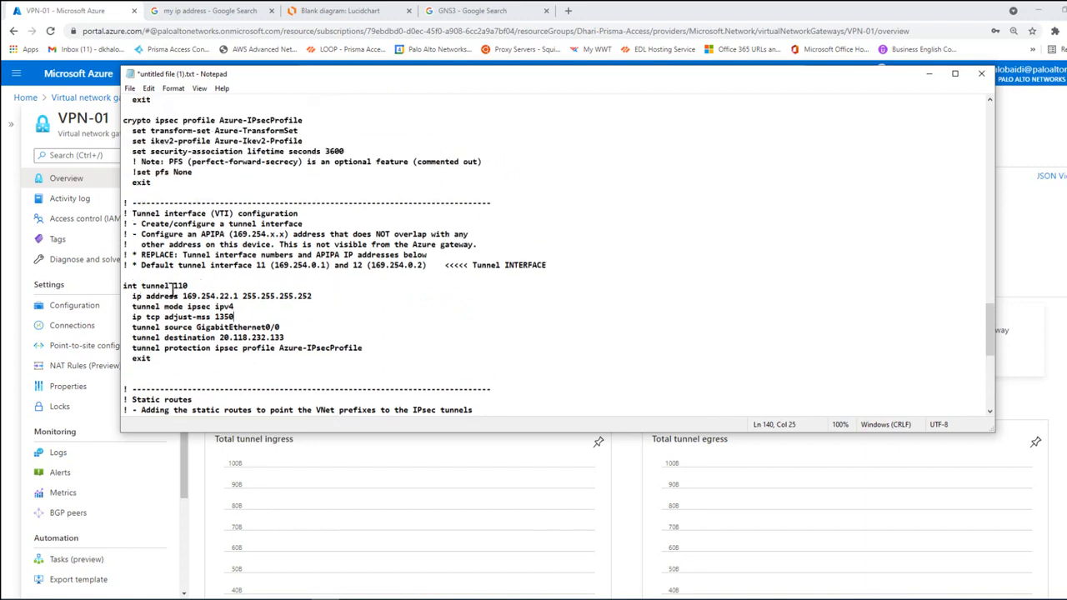
{"action": "left_click_drag", "start_coordinate": [172, 286], "coordinate": [180, 286]}
{"action": "left_click", "coordinate": [243, 306]}
{"action": "left_click_drag", "start_coordinate": [175, 286], "coordinate": [184, 286]}
{"action": "left_click_drag", "start_coordinate": [196, 330], "coordinate": [271, 324]}
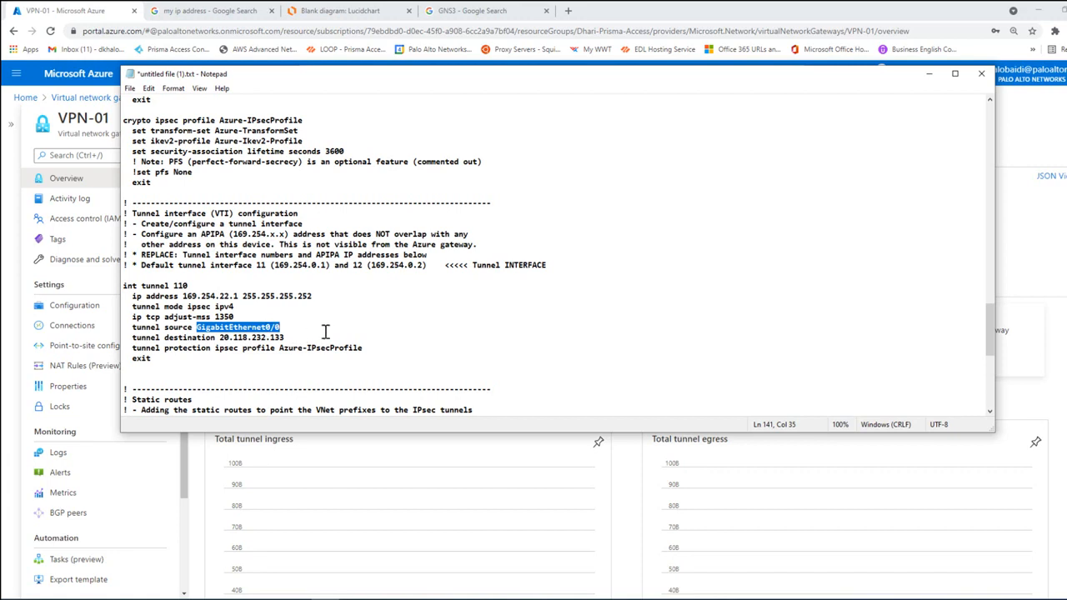
{"action": "left_click_drag", "start_coordinate": [124, 285], "coordinate": [263, 348]}
Step: Review the IPsec Phase 2 transform set and profile commands and the IKE Phase 1 proposal, policy and keyring commands
{"action": "scroll", "coordinate": [370, 315], "scroll_direction": "up", "scroll_amount": 1}
{"action": "scroll", "coordinate": [370, 316], "scroll_direction": "up", "scroll_amount": 3}
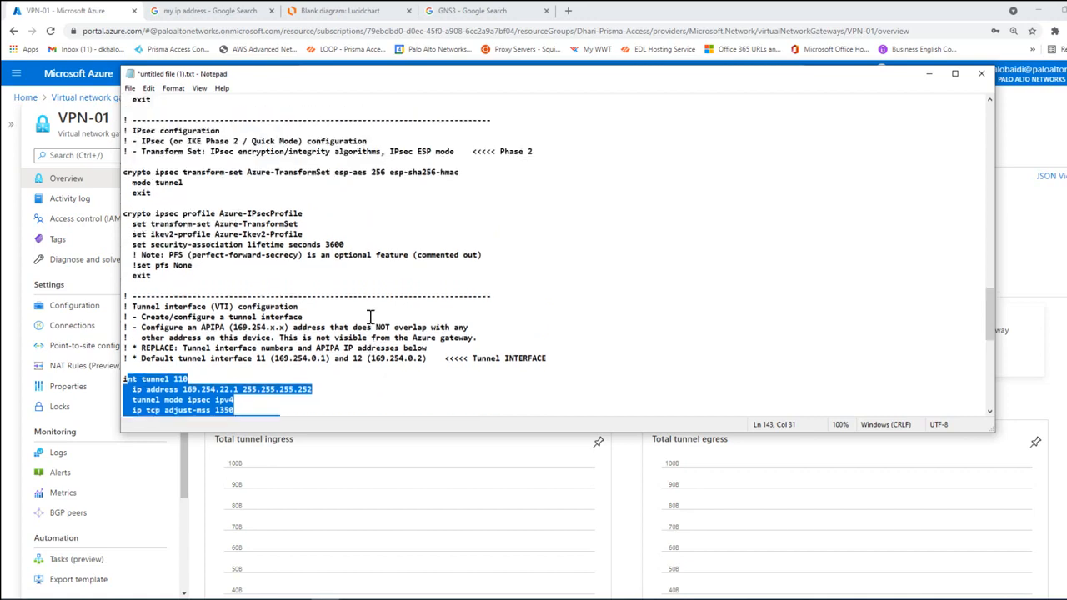
{"action": "left_click_drag", "start_coordinate": [225, 305], "coordinate": [124, 202]}
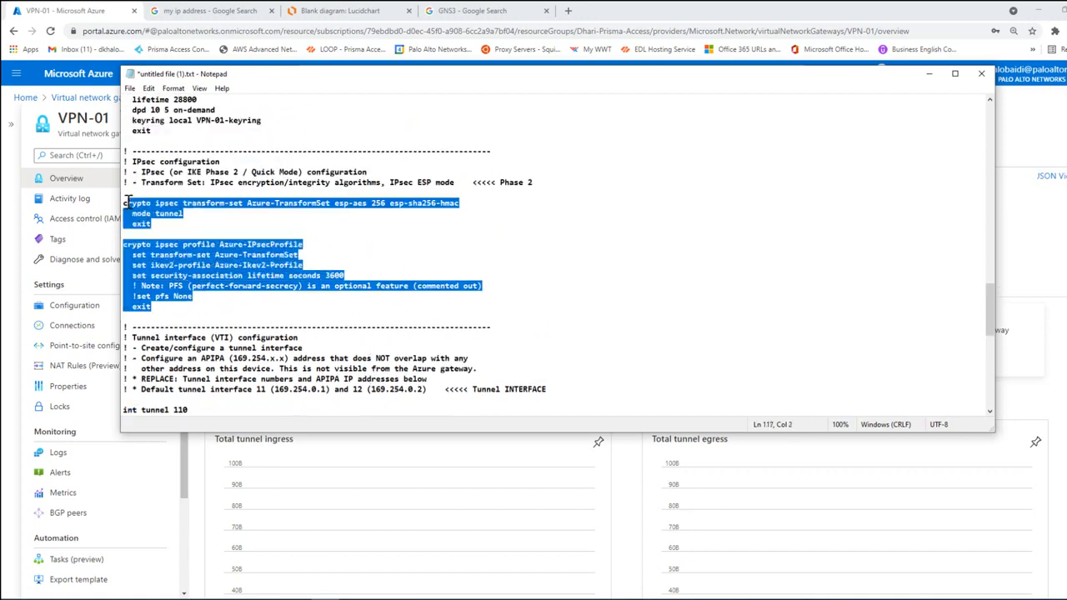
{"action": "scroll", "coordinate": [252, 227], "scroll_direction": "up", "scroll_amount": 2}
{"action": "scroll", "coordinate": [252, 226], "scroll_direction": "up", "scroll_amount": 7}
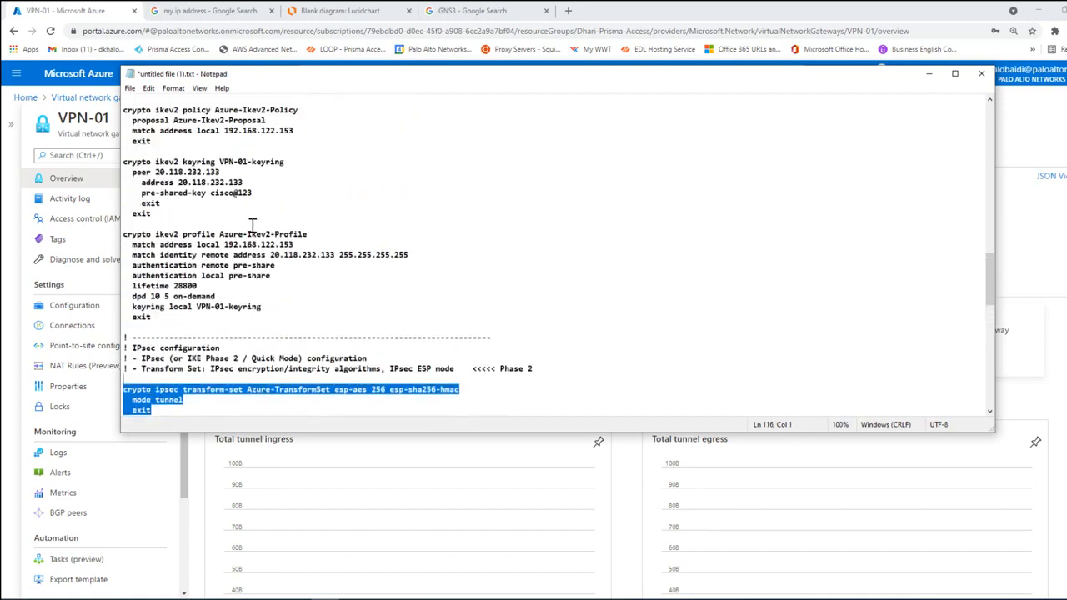
{"action": "scroll", "coordinate": [252, 226], "scroll_direction": "up", "scroll_amount": 1}
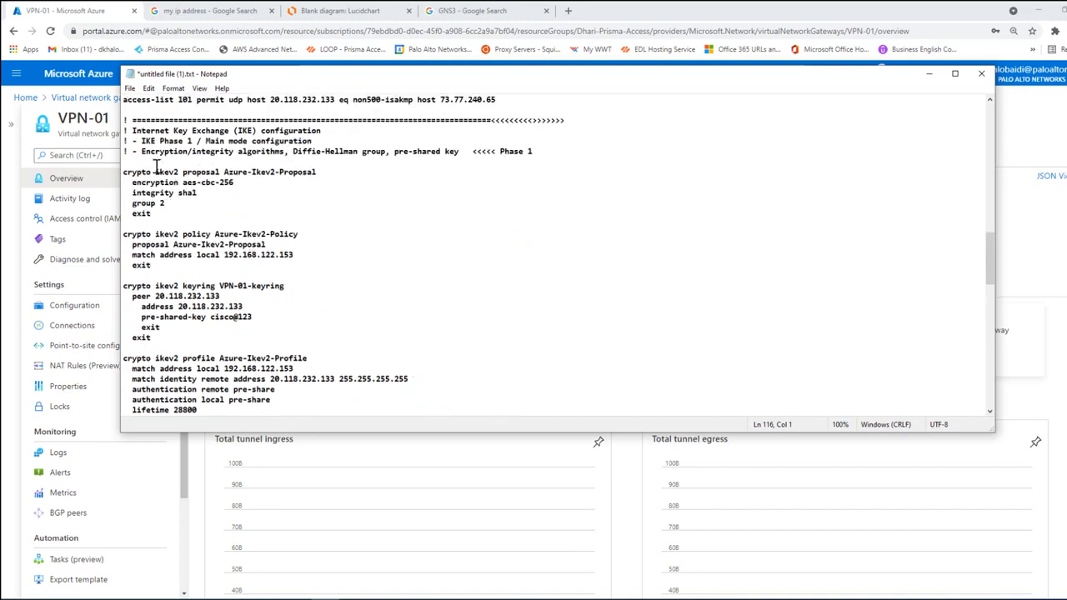
{"action": "left_click_drag", "start_coordinate": [125, 171], "coordinate": [301, 300]}
{"action": "left_click", "coordinate": [365, 293]}
{"action": "scroll", "coordinate": [293, 264], "scroll_direction": "down", "scroll_amount": 1}
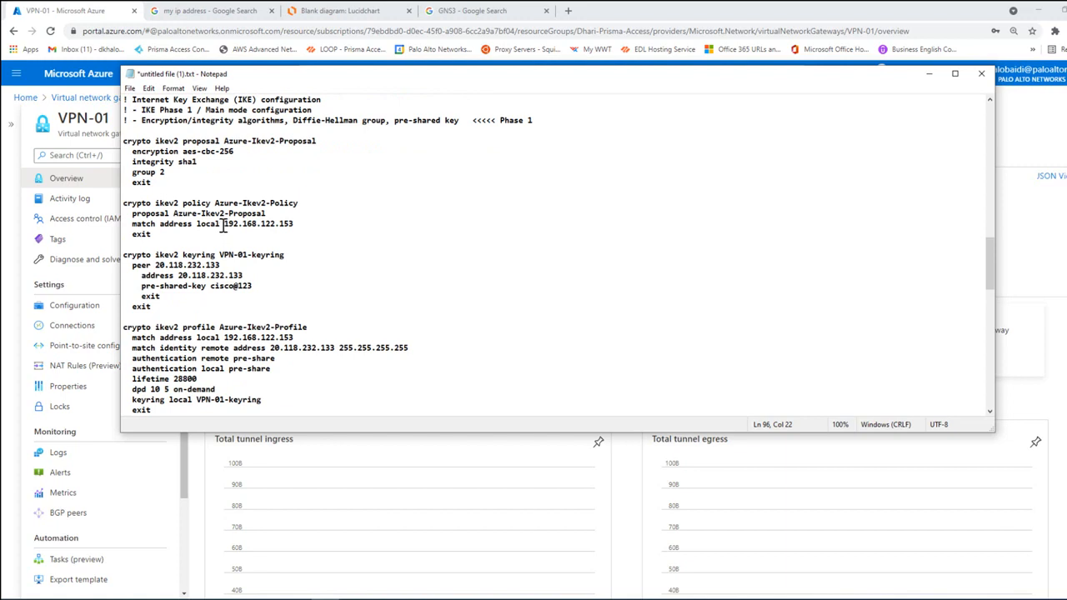
Step: Examine the local match address in the IKEv2 policy by highlighting it
{"action": "left_click_drag", "start_coordinate": [223, 225], "coordinate": [295, 225]}
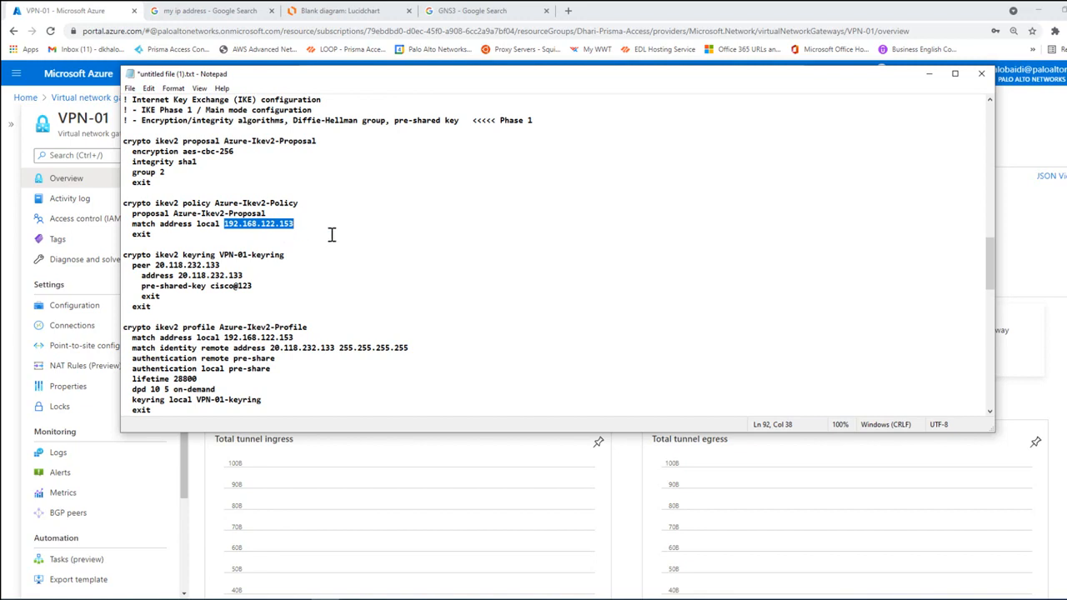
{"action": "left_click", "coordinate": [291, 231]}
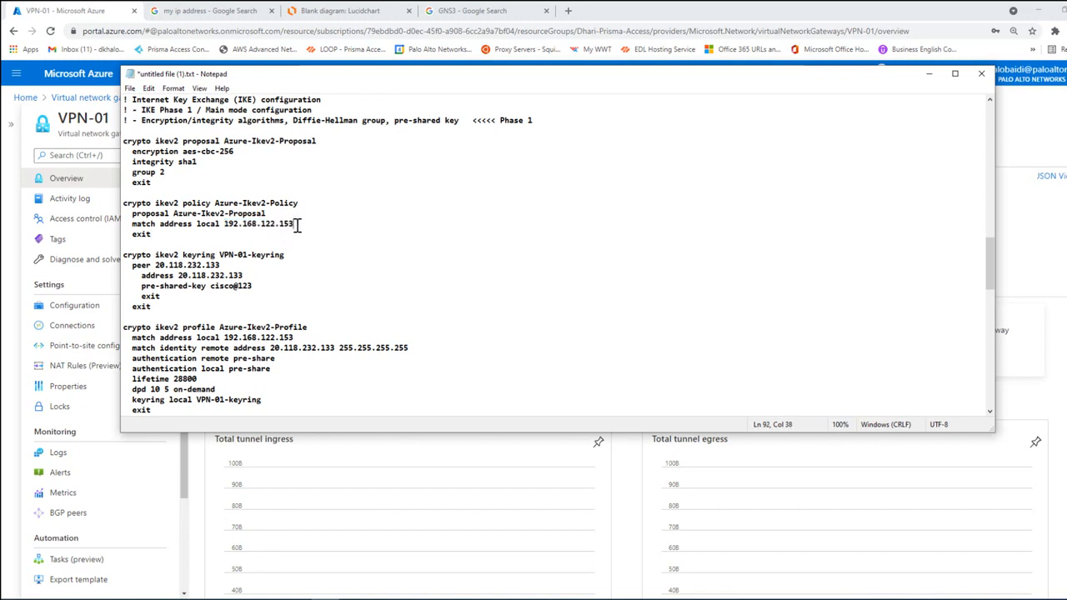
{"action": "left_click_drag", "start_coordinate": [297, 225], "coordinate": [227, 225]}
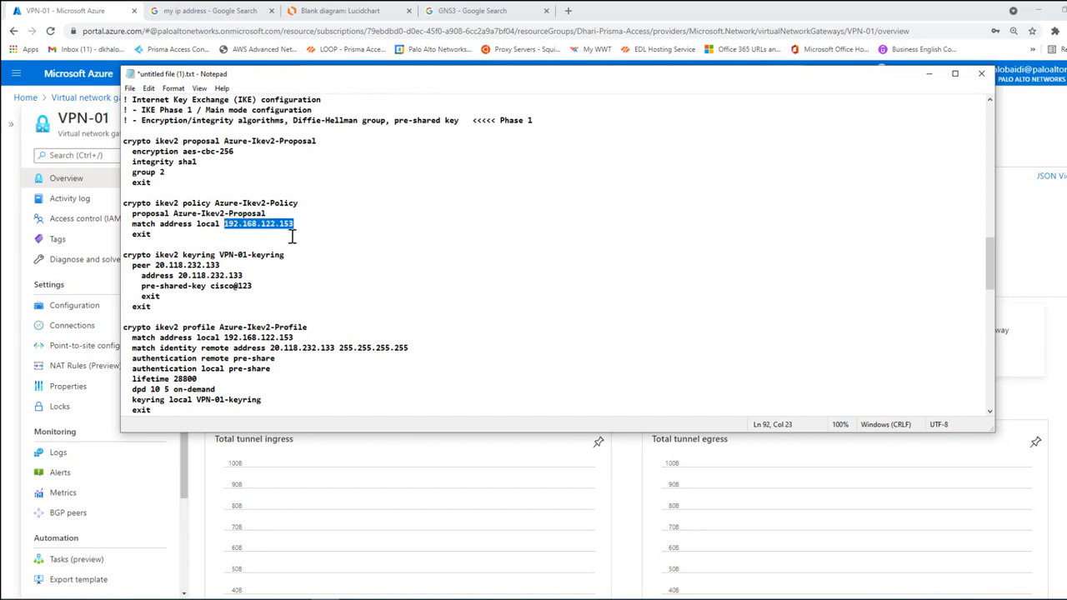
{"action": "scroll", "coordinate": [305, 234], "scroll_direction": "down", "scroll_amount": 1}
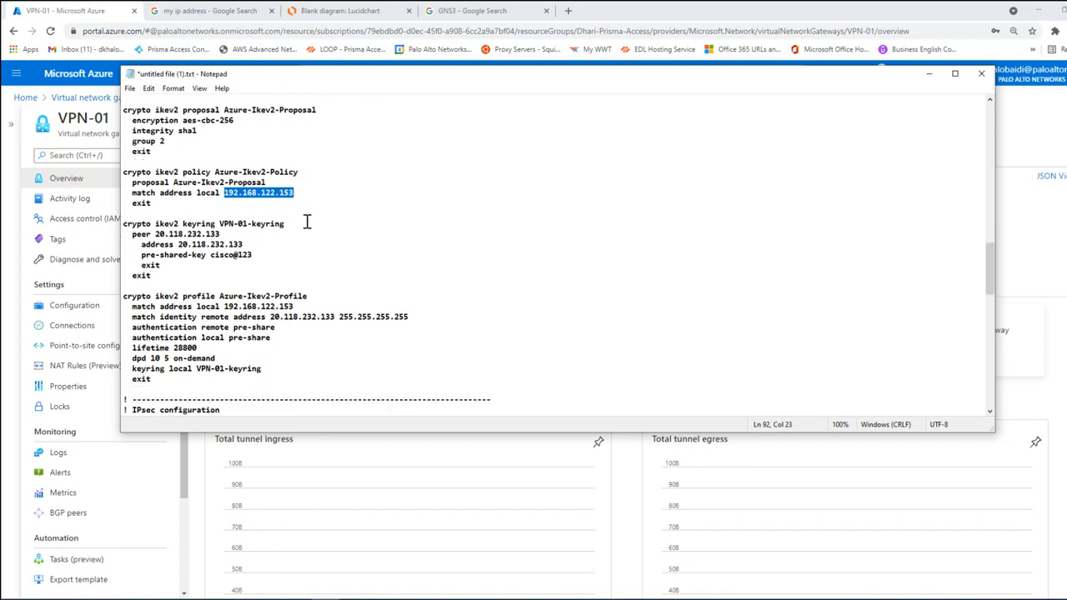
{"action": "left_click", "coordinate": [265, 193]}
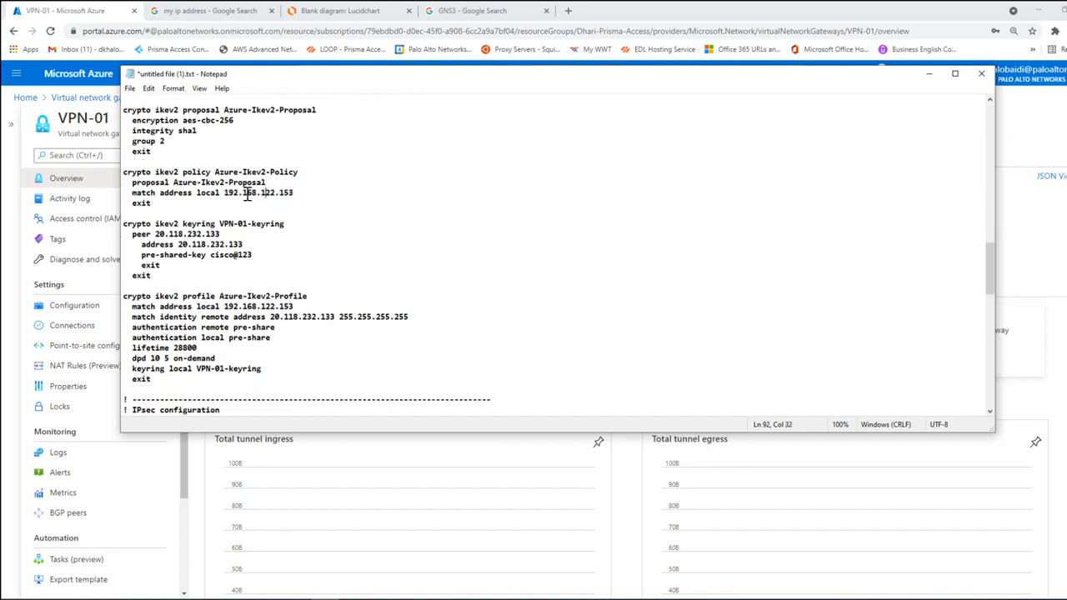
Step: Highlight the peer address in the IKEv2 keyring and switch to the Azure portal to view the virtual network gateway's overview
{"action": "scroll", "coordinate": [281, 193], "scroll_direction": "down", "scroll_amount": 1}
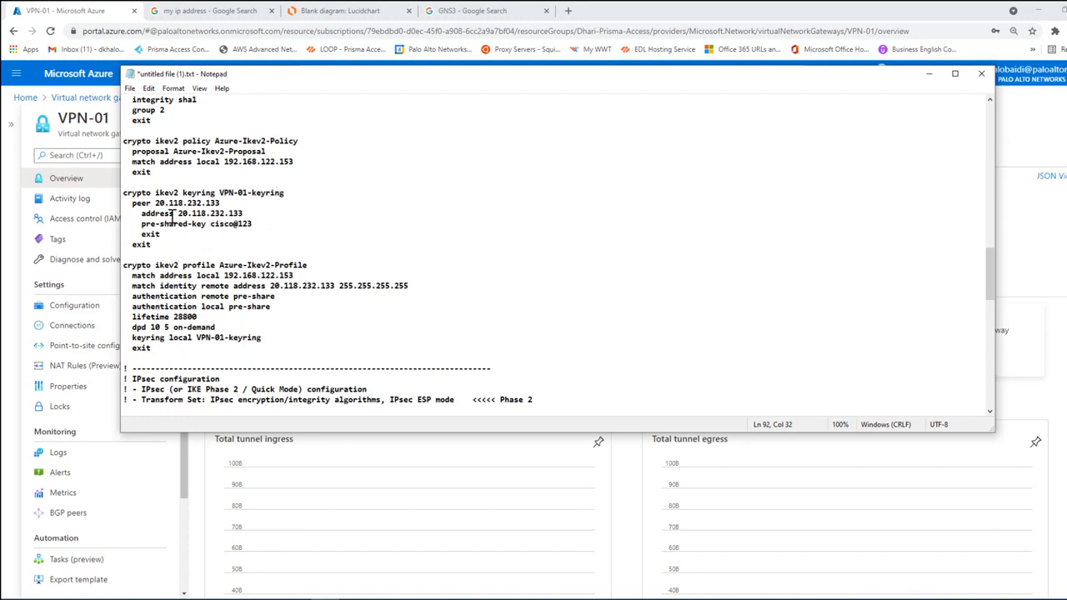
{"action": "left_click_drag", "start_coordinate": [155, 204], "coordinate": [219, 204]}
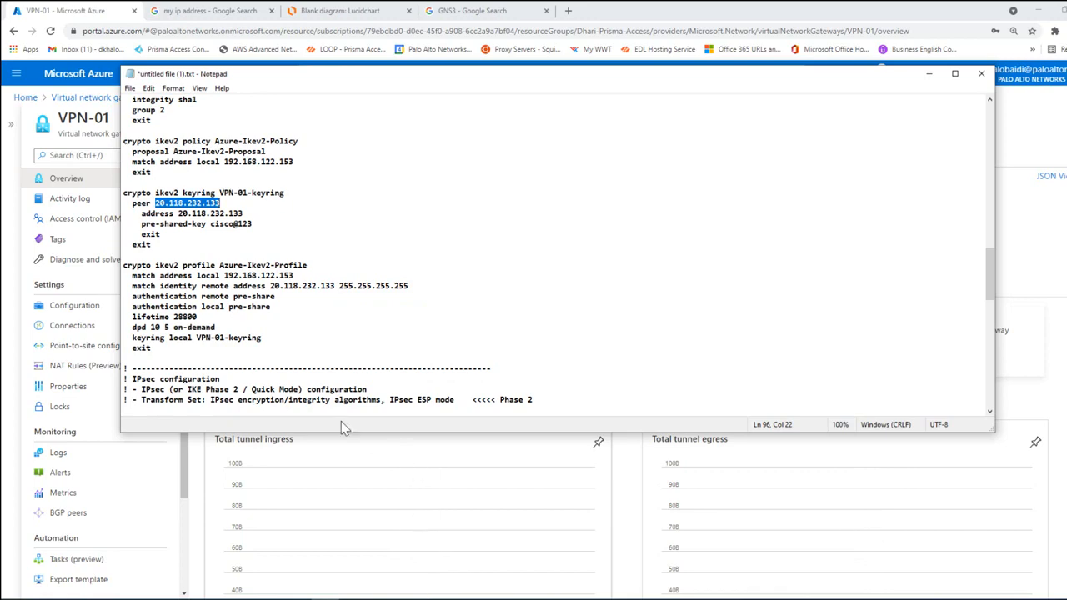
{"action": "left_click", "coordinate": [20, 166]}
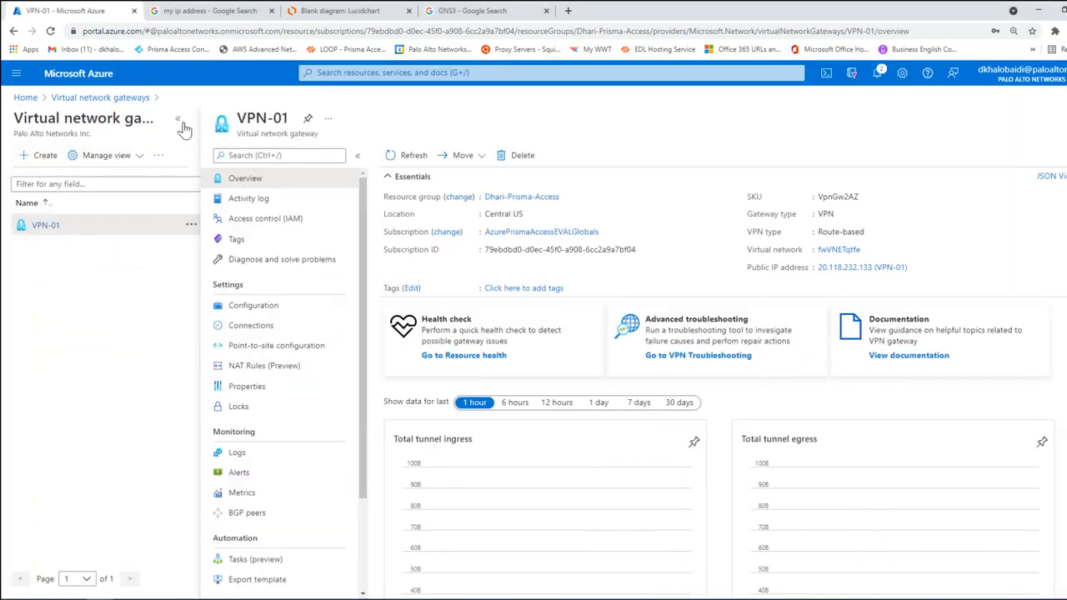
Step: Examine the public IP address in the VPN-01 gateway overview with the gateway list collapsed, and switch back to Notepad
{"action": "left_click", "coordinate": [179, 121]}
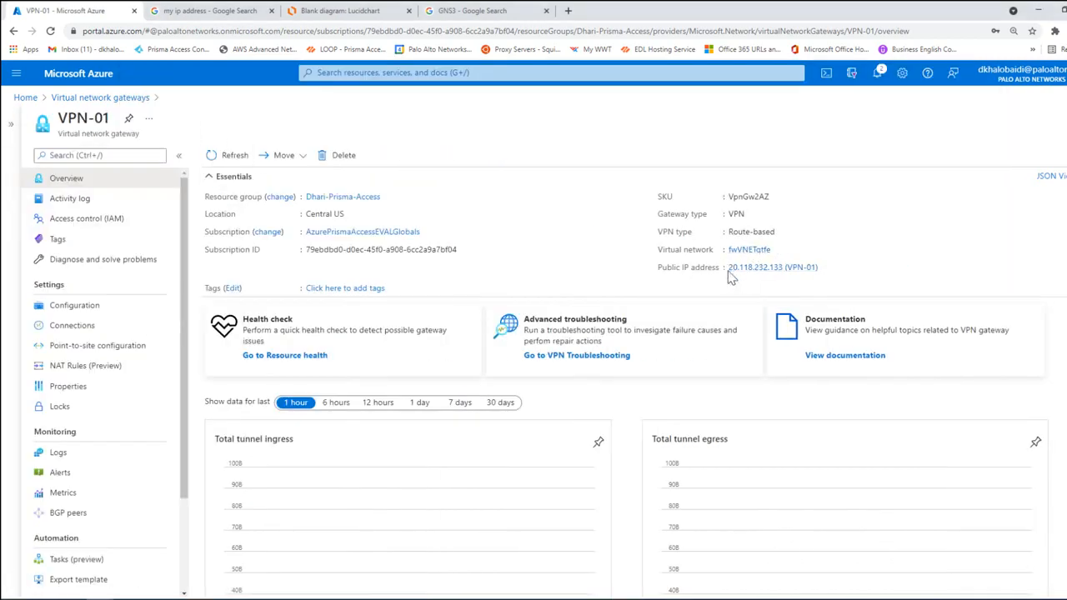
{"action": "left_click_drag", "start_coordinate": [730, 268], "coordinate": [786, 274]}
{"action": "key", "text": "alt+Tab"}
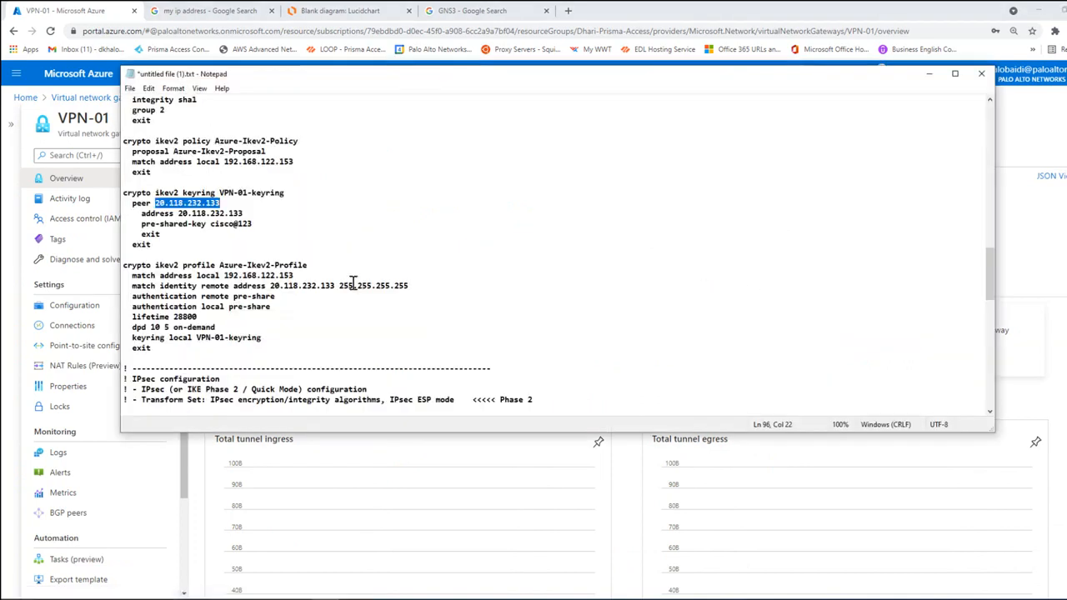
Step: Compare the local match addresses of the IKEv2 profile and the IKEv2 policy by highlighting each one
{"action": "scroll", "coordinate": [280, 259], "scroll_direction": "down", "scroll_amount": 1}
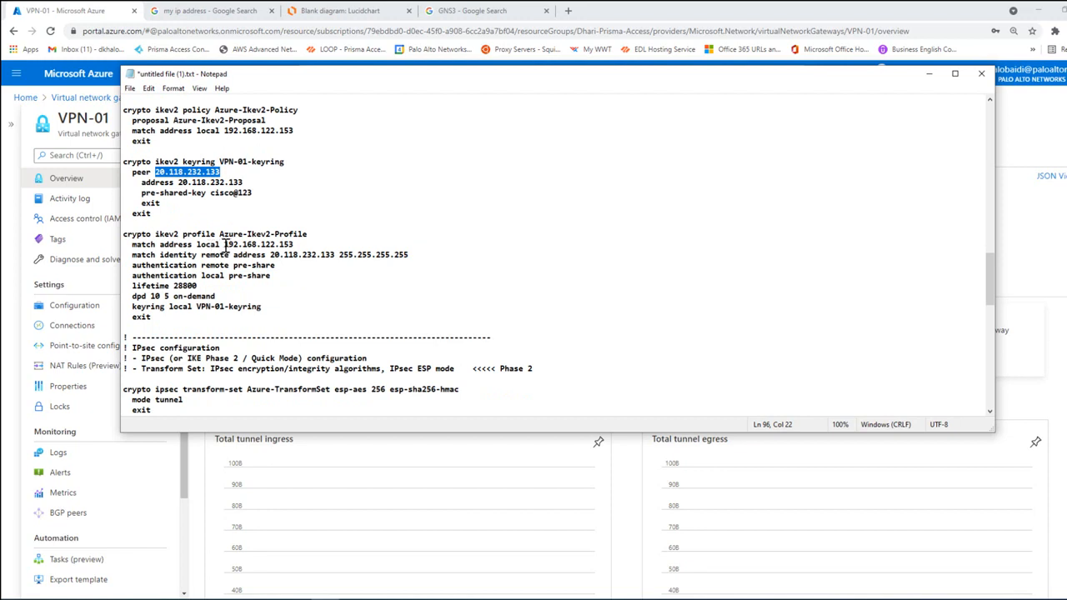
{"action": "left_click_drag", "start_coordinate": [224, 244], "coordinate": [295, 244]}
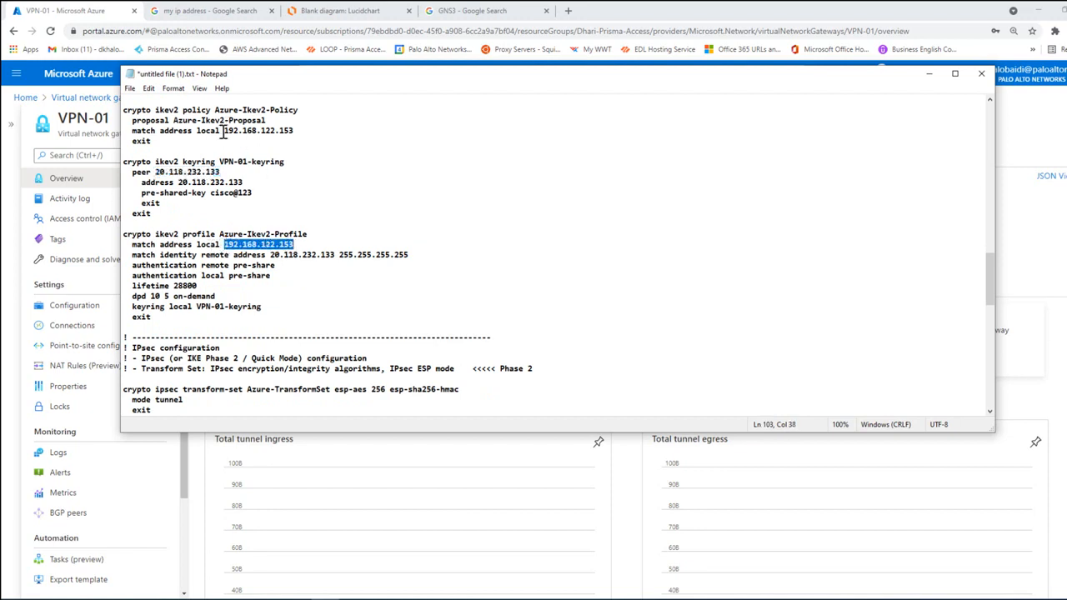
{"action": "mouse_move", "coordinate": [224, 131]}
{"action": "left_mouse_down"}
{"action": "mouse_move", "coordinate": [293, 131]}
{"action": "mouse_move", "coordinate": [225, 136]}
{"action": "left_mouse_up"}
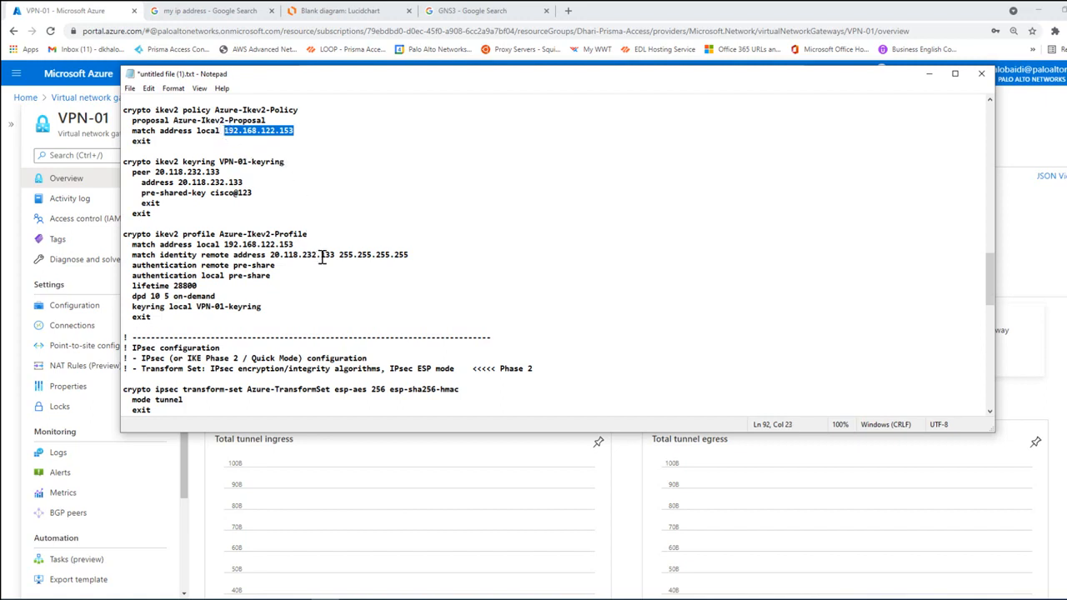
{"action": "left_click_drag", "start_coordinate": [223, 244], "coordinate": [294, 244]}
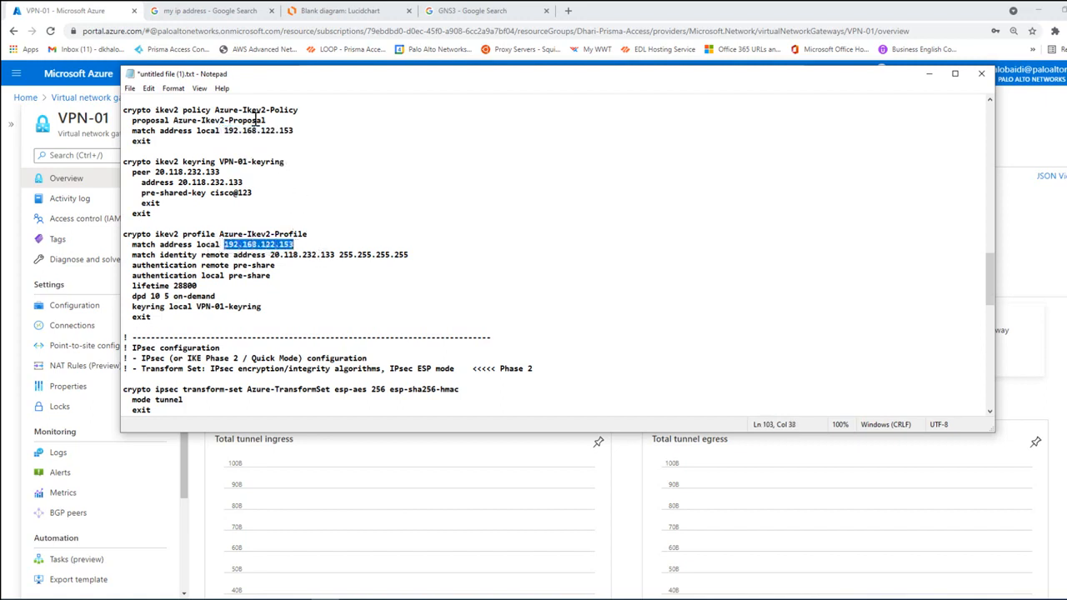
{"action": "left_click", "coordinate": [332, 246]}
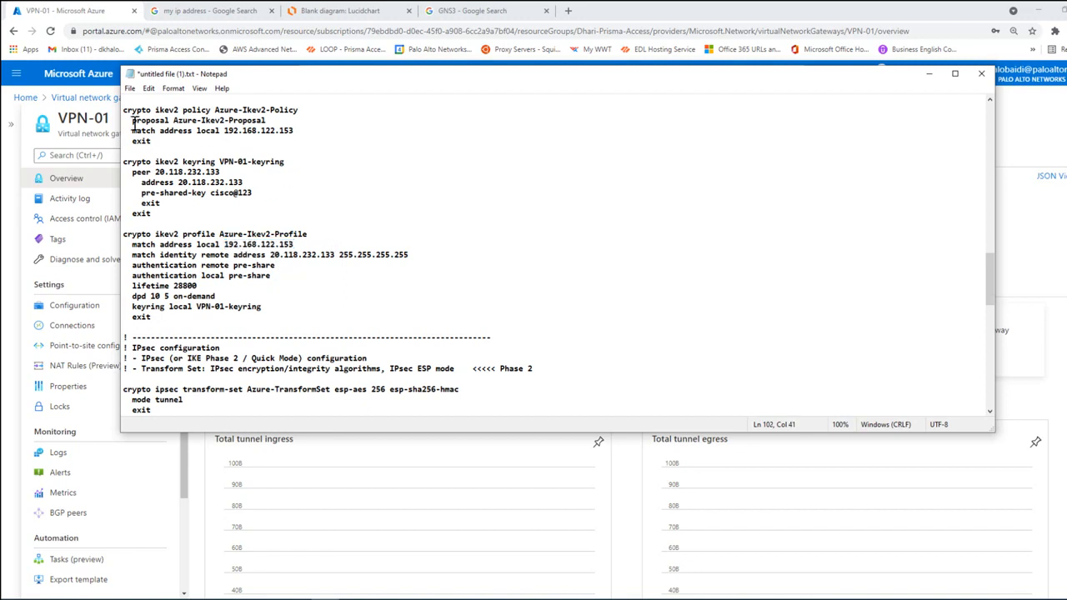
Step: Highlight the IKEv2 policy, keyring and profile commands, and the source interface in the tunnel configuration
{"action": "left_click", "coordinate": [134, 120]}
{"action": "left_click_drag", "start_coordinate": [133, 120], "coordinate": [314, 304]}
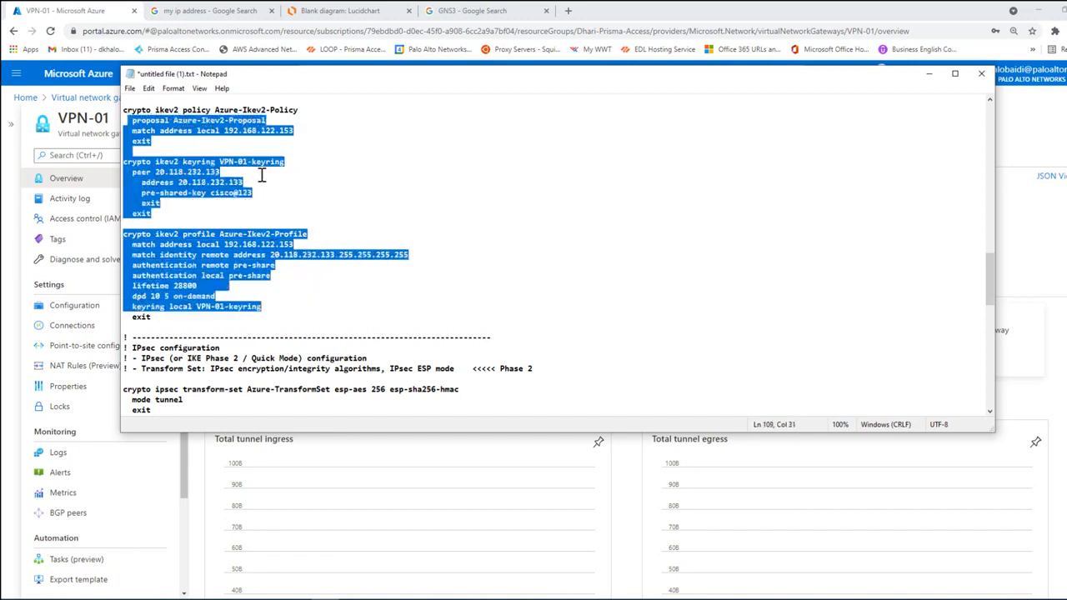
{"action": "scroll", "coordinate": [316, 250], "scroll_direction": "down", "scroll_amount": 13}
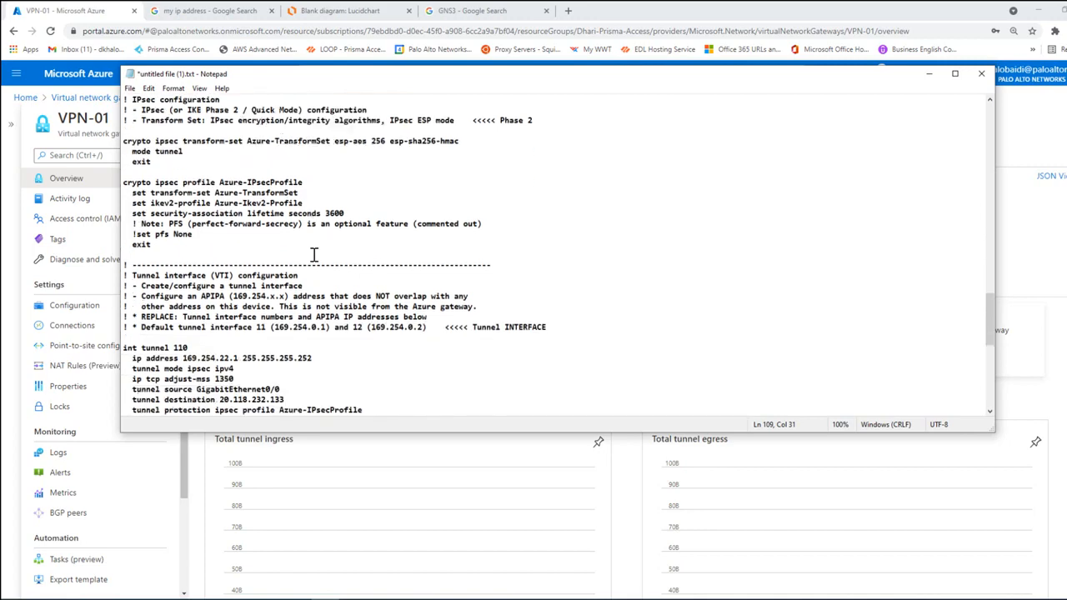
{"action": "scroll", "coordinate": [314, 254], "scroll_direction": "down", "scroll_amount": 3}
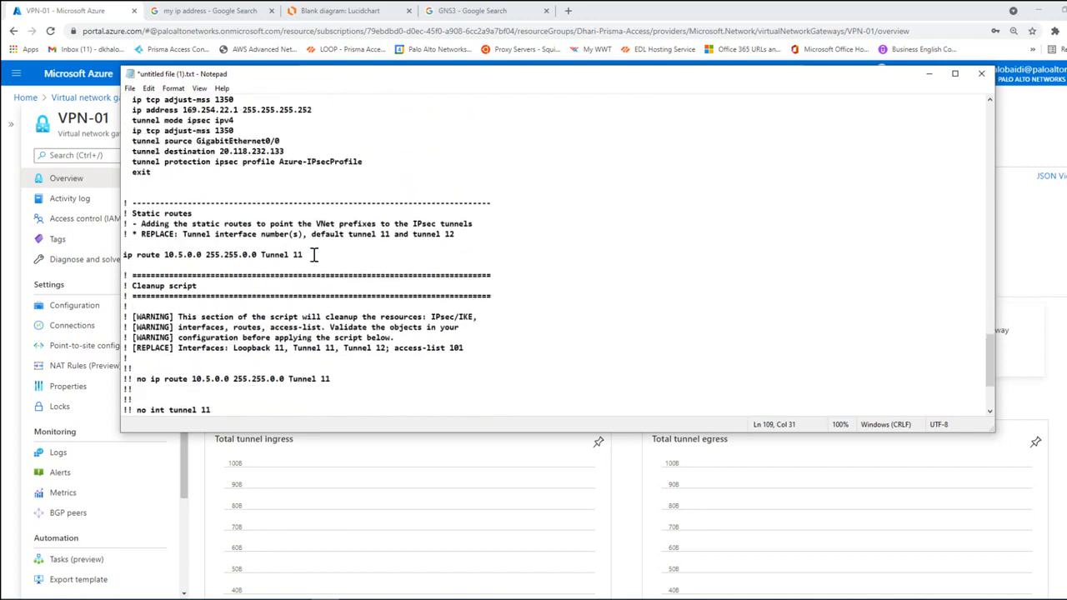
{"action": "scroll", "coordinate": [314, 255], "scroll_direction": "up", "scroll_amount": 4}
{"action": "left_click_drag", "start_coordinate": [196, 265], "coordinate": [275, 265]}
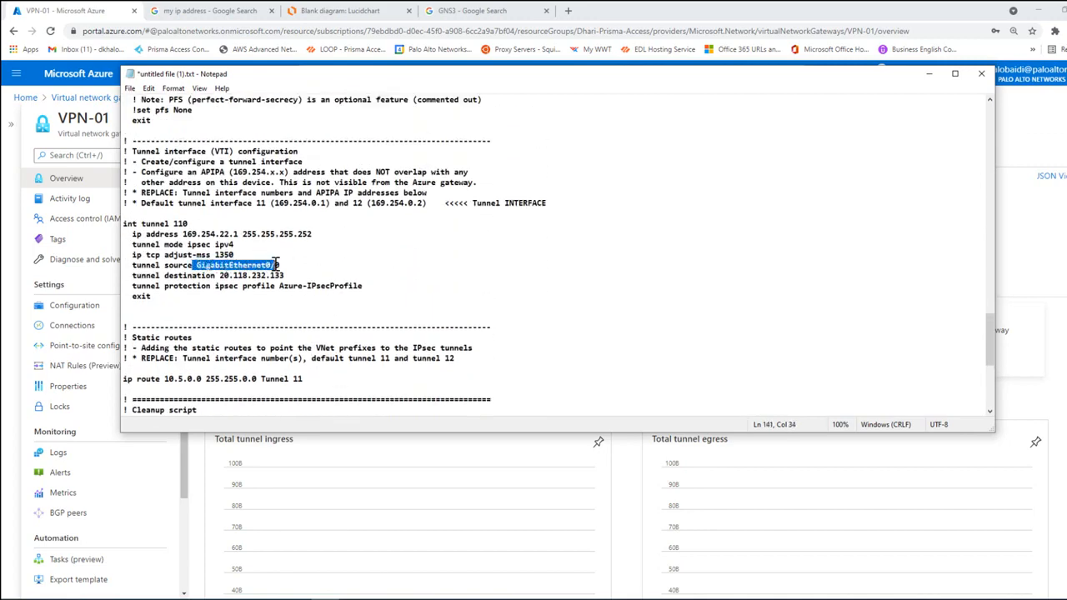
{"action": "left_click", "coordinate": [320, 265]}
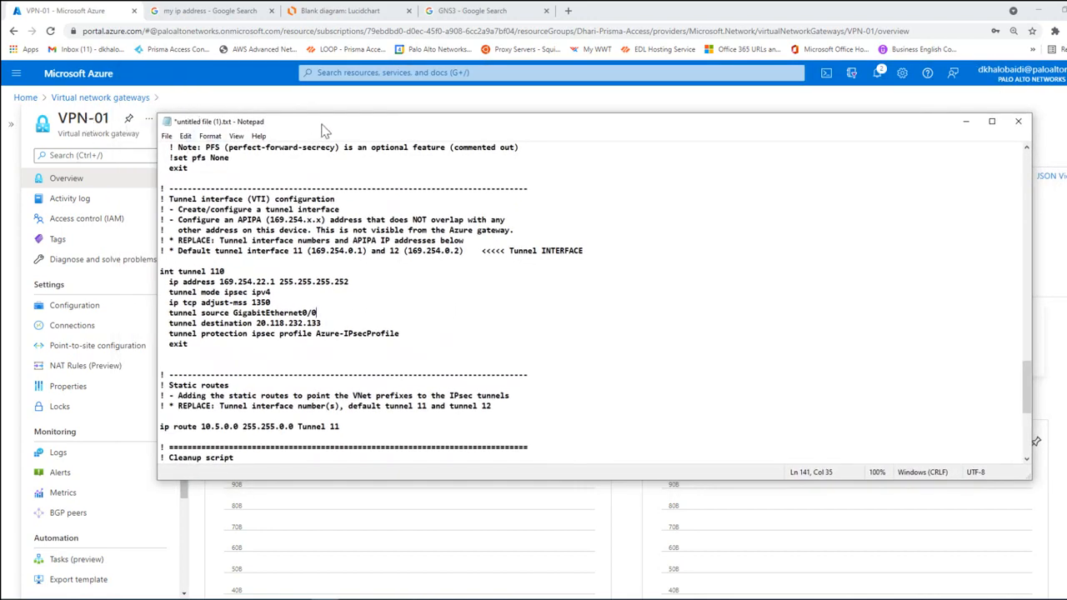
{"action": "left_click_drag", "start_coordinate": [325, 121], "coordinate": [304, 115]}
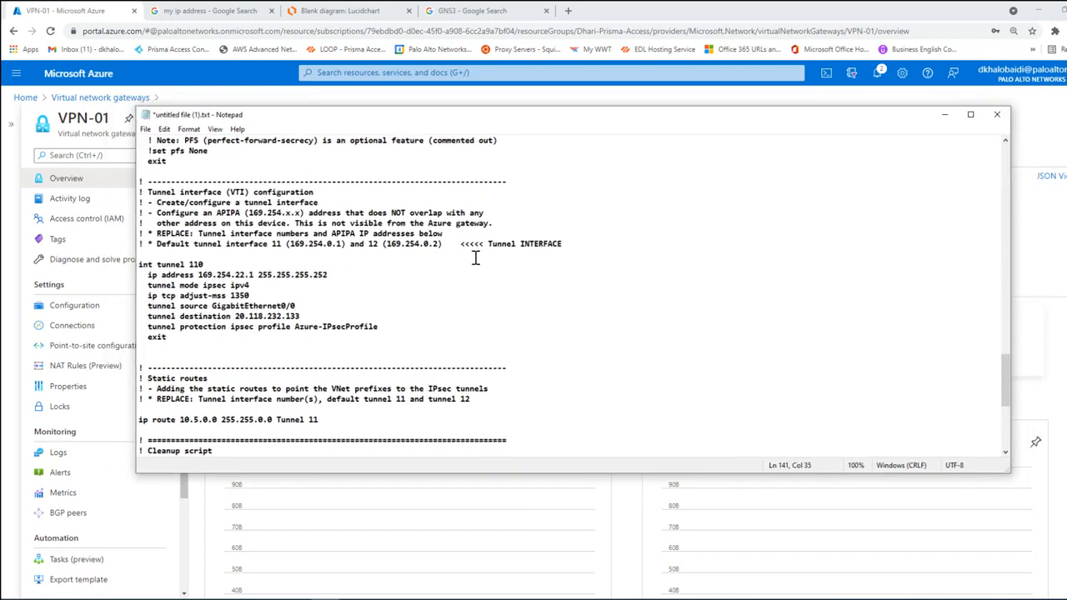
{"action": "left_click_drag", "start_coordinate": [490, 123], "coordinate": [475, 128]}
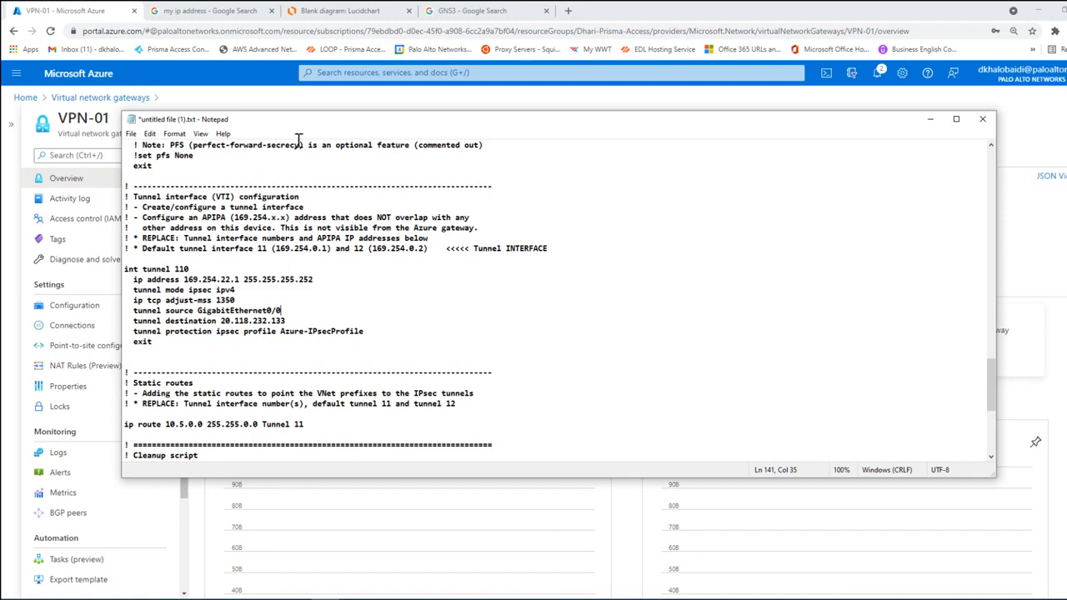
{"action": "left_click_drag", "start_coordinate": [325, 121], "coordinate": [360, 108]}
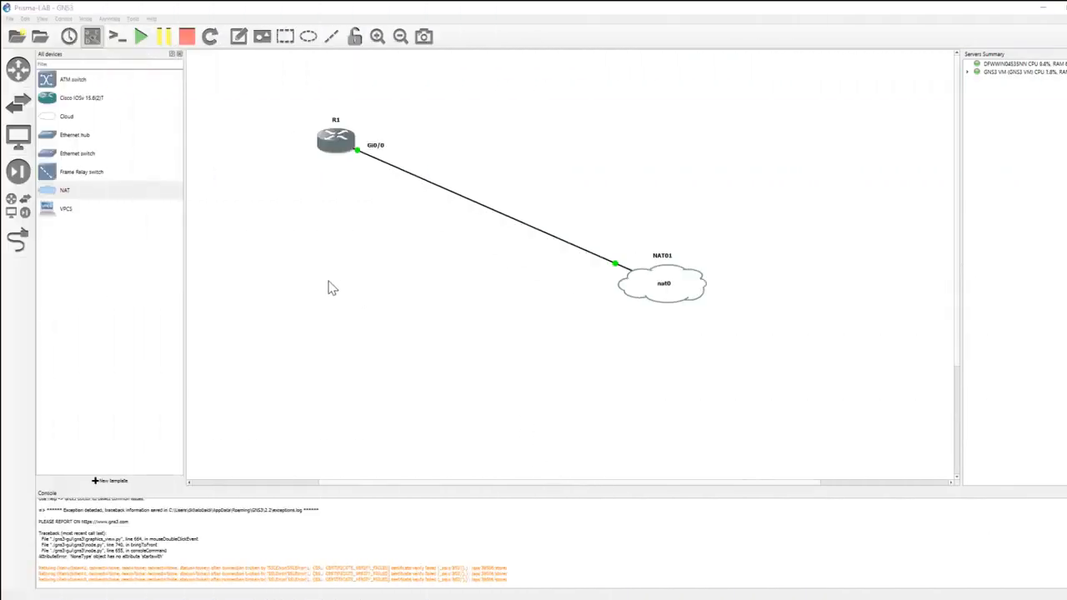
Step: Reposition router R1 slightly in the topology and place its Gi0/0 label just below the router
{"action": "mouse_move", "coordinate": [335, 155]}
{"action": "left_mouse_down"}
{"action": "mouse_move", "coordinate": [372, 153]}
{"action": "mouse_move", "coordinate": [344, 154]}
{"action": "left_mouse_up"}
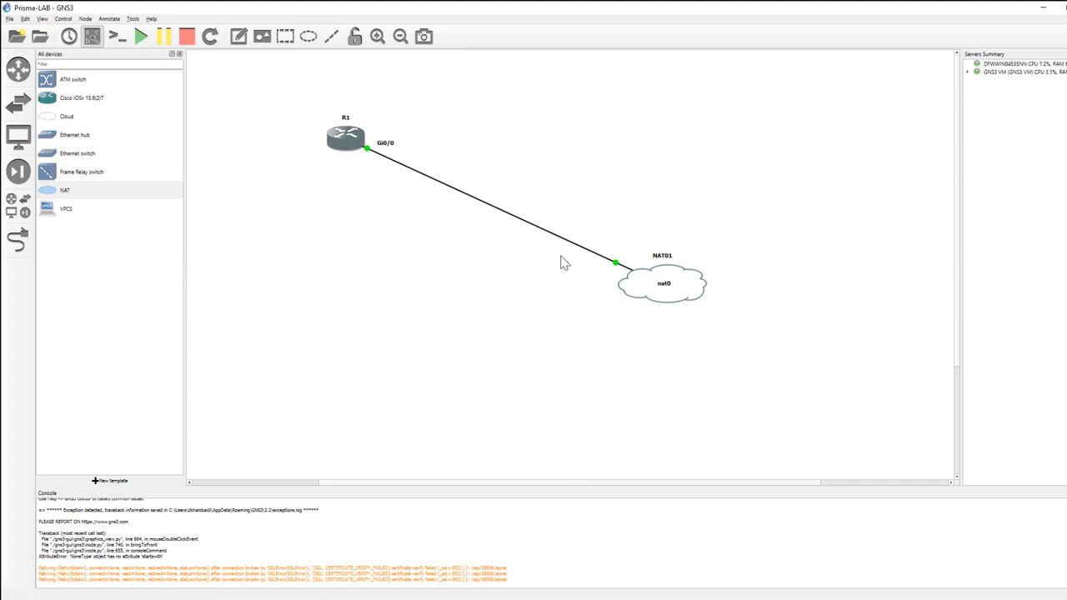
{"action": "left_click_drag", "start_coordinate": [389, 152], "coordinate": [364, 167]}
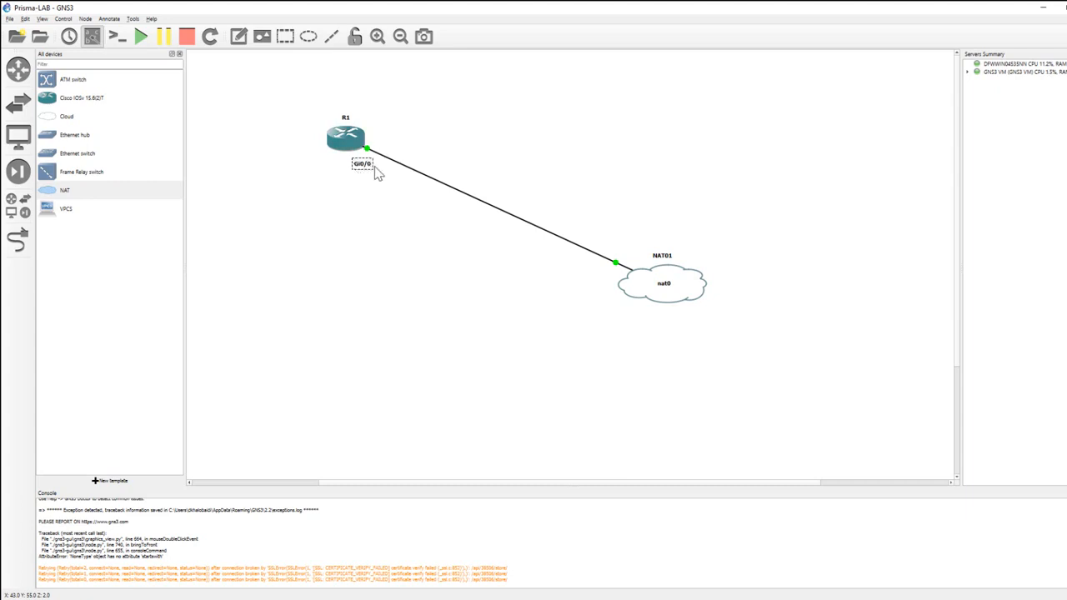
{"action": "left_click_drag", "start_coordinate": [365, 171], "coordinate": [359, 171]}
Step: Switch to Command Prompt and examine the IP settings of the VMware virtual adapters in the network configuration output
{"action": "key", "text": "alt+Tab"}
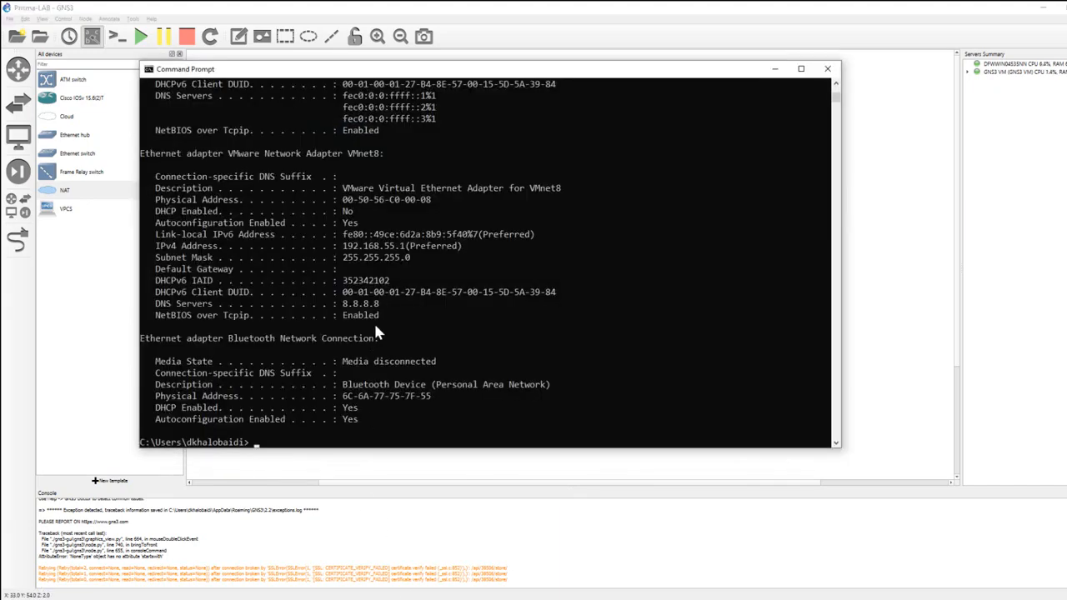
{"action": "scroll", "coordinate": [374, 321], "scroll_direction": "up", "scroll_amount": 1}
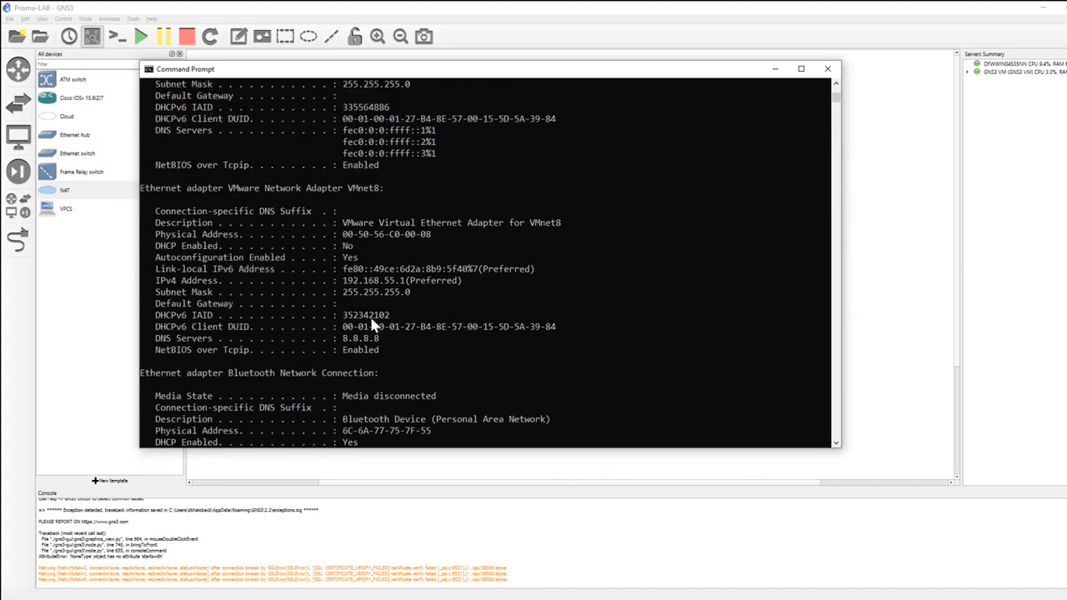
{"action": "scroll", "coordinate": [435, 230], "scroll_direction": "up", "scroll_amount": 1}
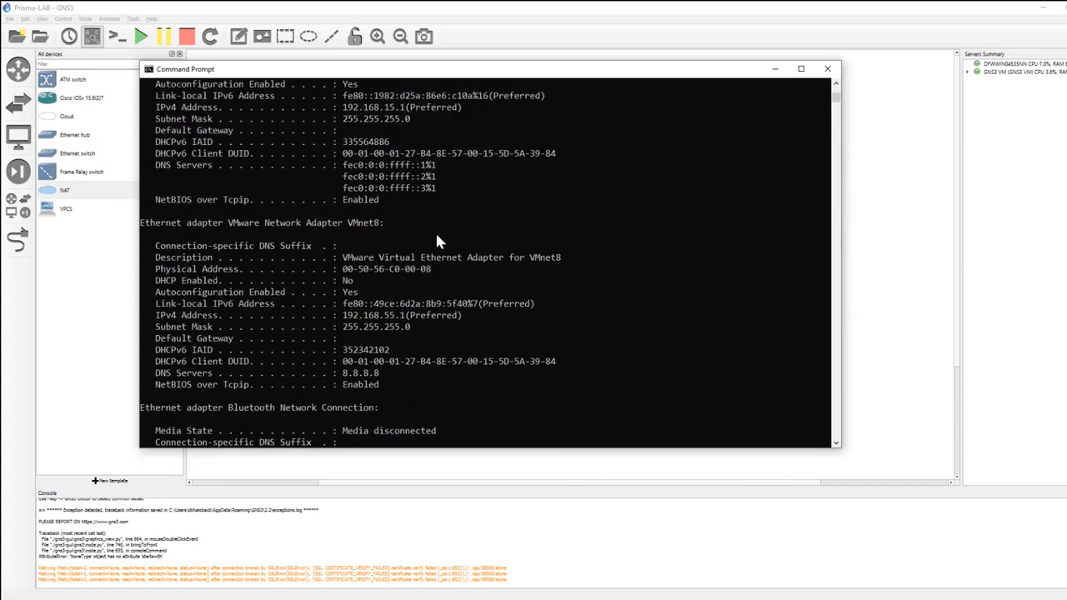
{"action": "scroll", "coordinate": [435, 231], "scroll_direction": "down", "scroll_amount": 2}
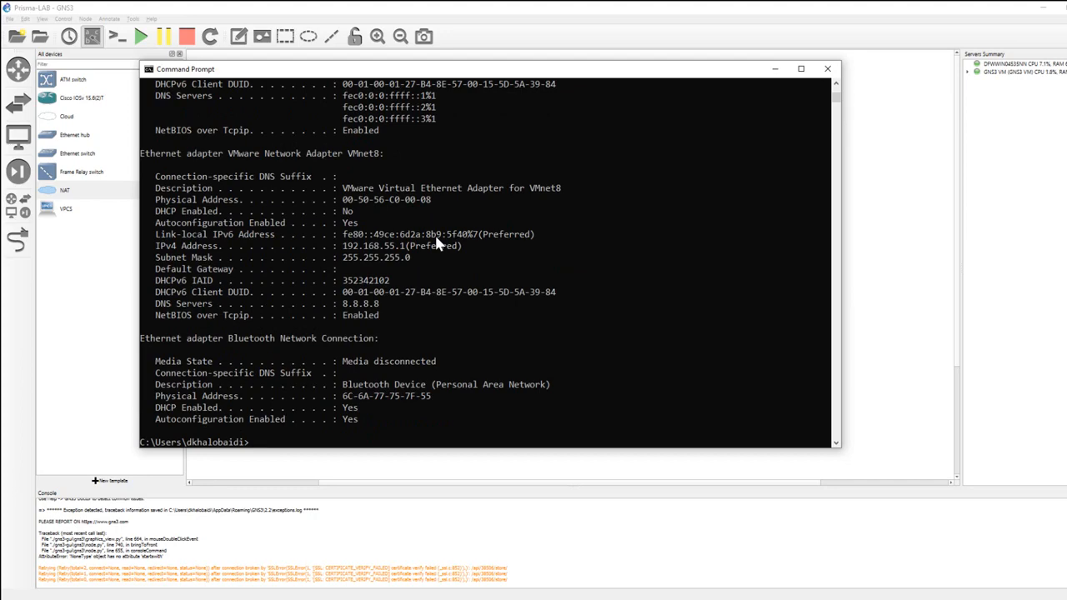
{"action": "scroll", "coordinate": [435, 240], "scroll_direction": "up", "scroll_amount": 4}
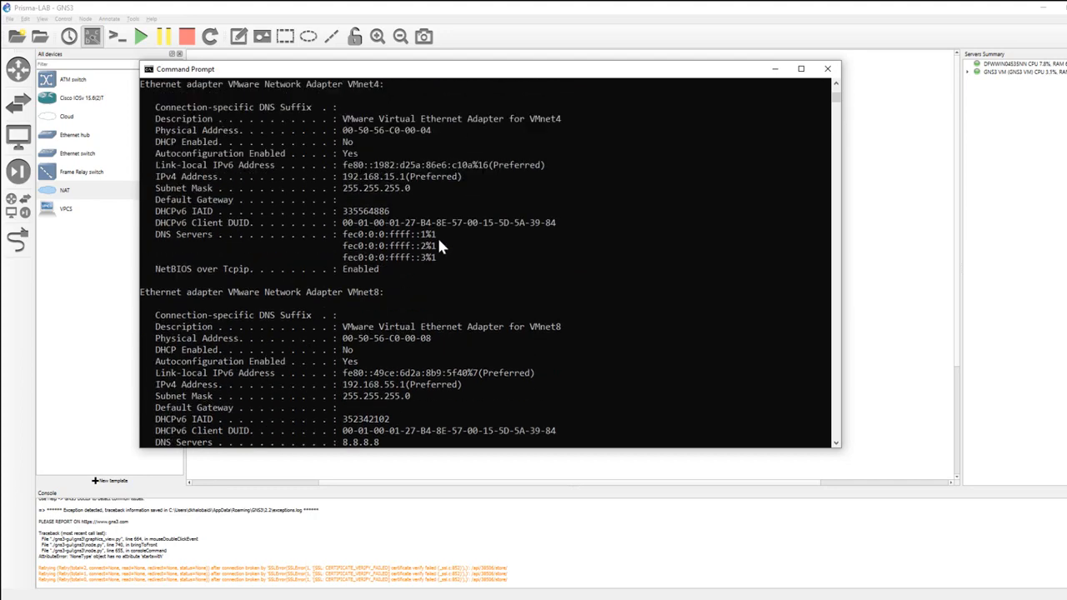
{"action": "scroll", "coordinate": [440, 244], "scroll_direction": "up", "scroll_amount": 2}
{"action": "scroll", "coordinate": [439, 243], "scroll_direction": "up", "scroll_amount": 5}
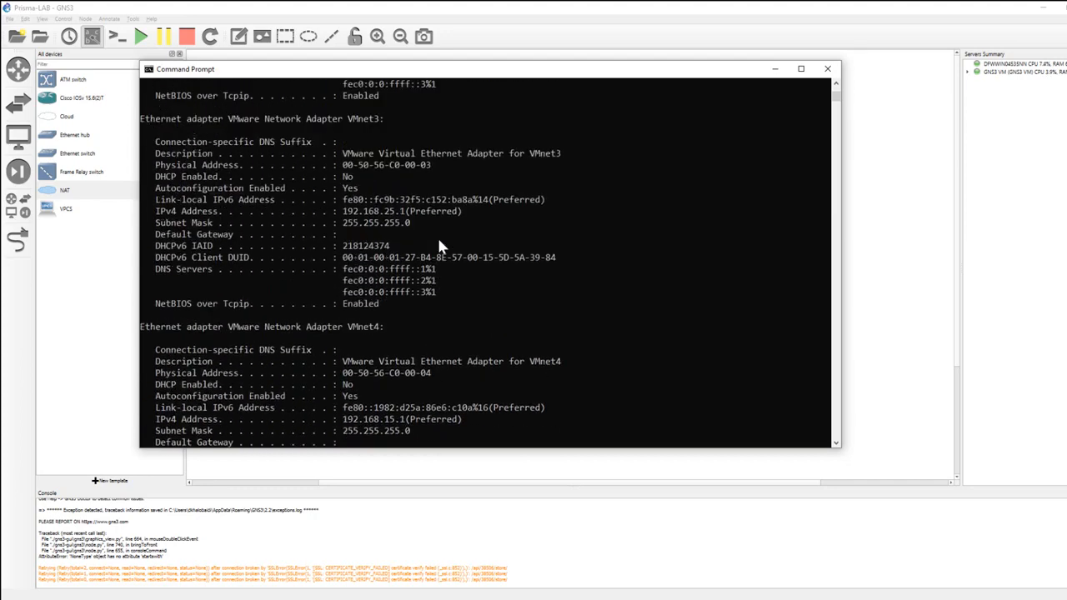
{"action": "scroll", "coordinate": [439, 245], "scroll_direction": "down", "scroll_amount": 13}
{"action": "scroll", "coordinate": [439, 248], "scroll_direction": "up", "scroll_amount": 3}
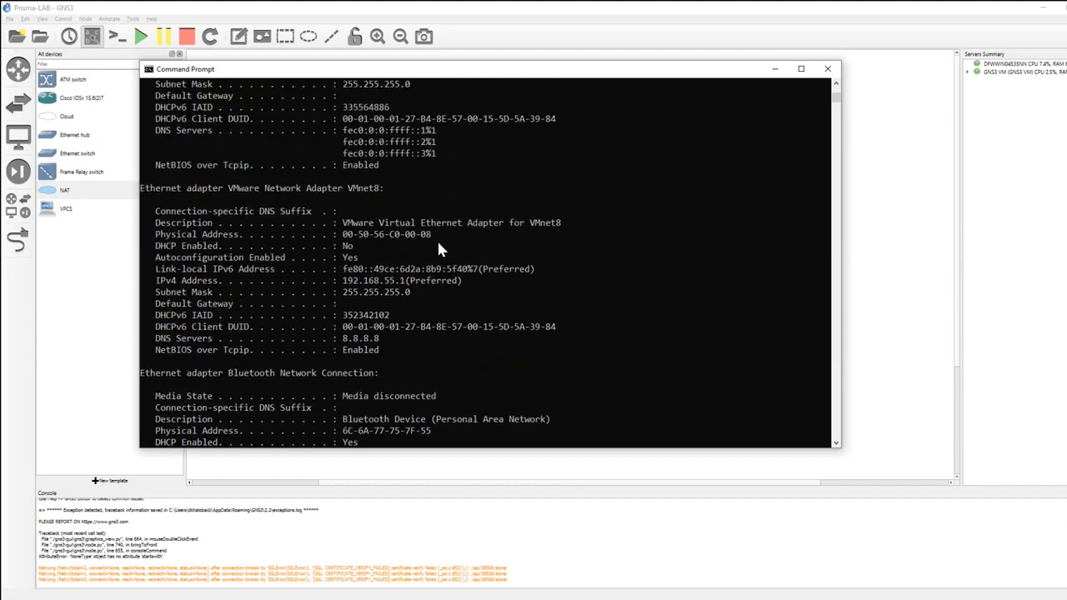
{"action": "scroll", "coordinate": [437, 244], "scroll_direction": "up", "scroll_amount": 18}
{"action": "scroll", "coordinate": [437, 238], "scroll_direction": "up", "scroll_amount": 3}
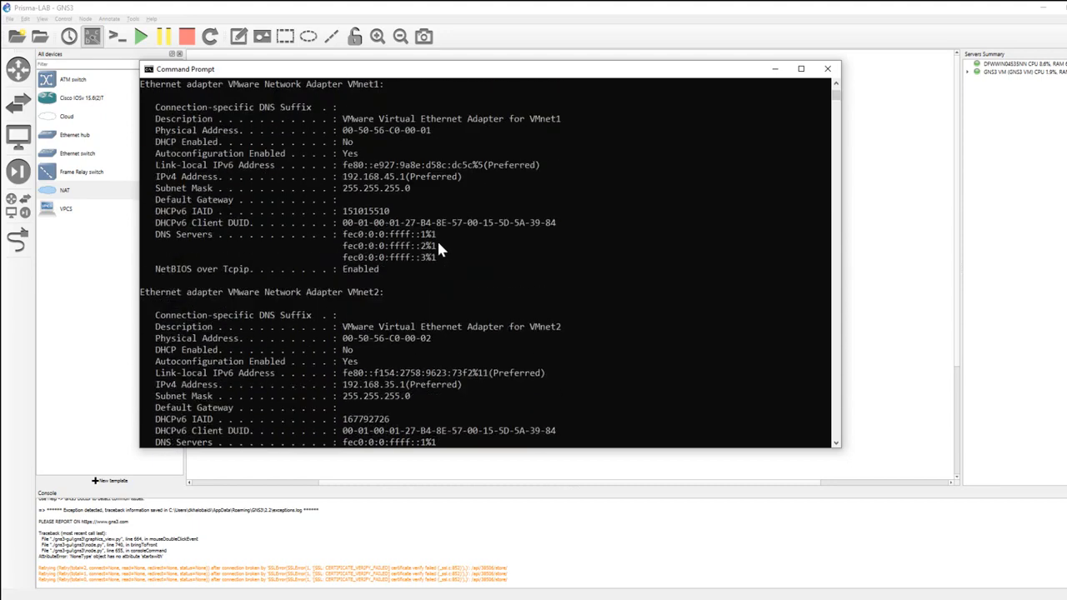
Step: Examine the Wi-Fi adapter's settings, highlight its physical address, and put the Command Prompt window away
{"action": "scroll", "coordinate": [437, 238], "scroll_direction": "up", "scroll_amount": 6}
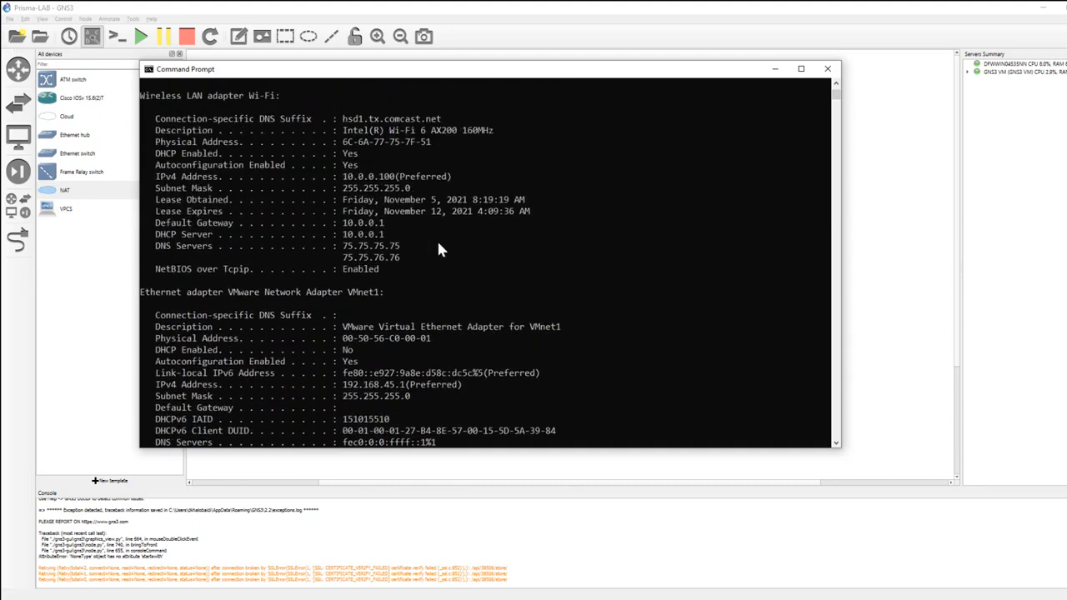
{"action": "scroll", "coordinate": [437, 238], "scroll_direction": "up", "scroll_amount": 1}
{"action": "left_click", "coordinate": [380, 164]}
{"action": "left_click", "coordinate": [423, 199]}
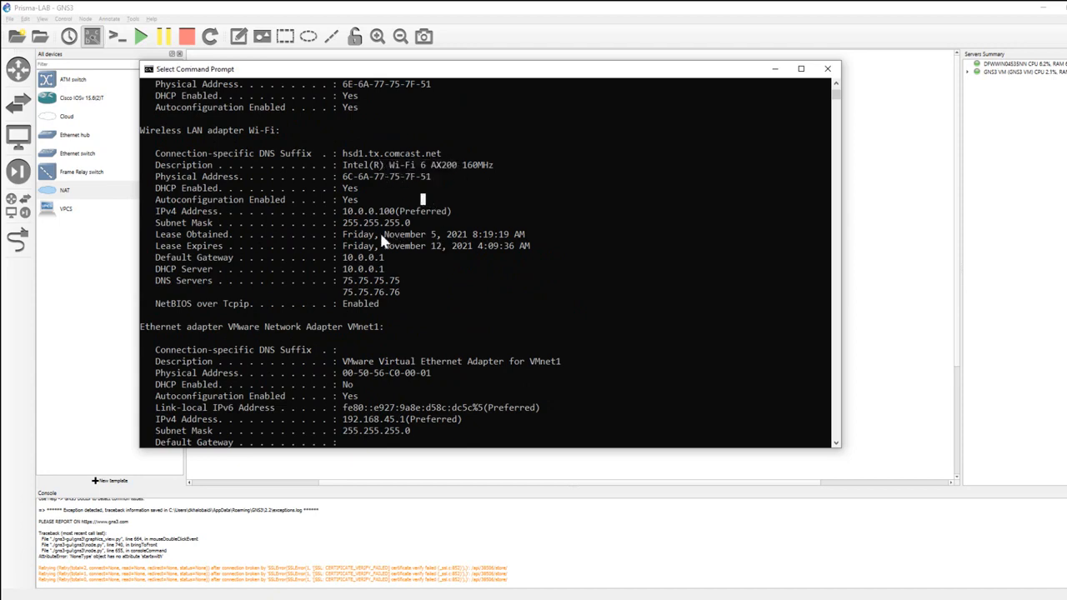
{"action": "left_click_drag", "start_coordinate": [338, 173], "coordinate": [434, 178]}
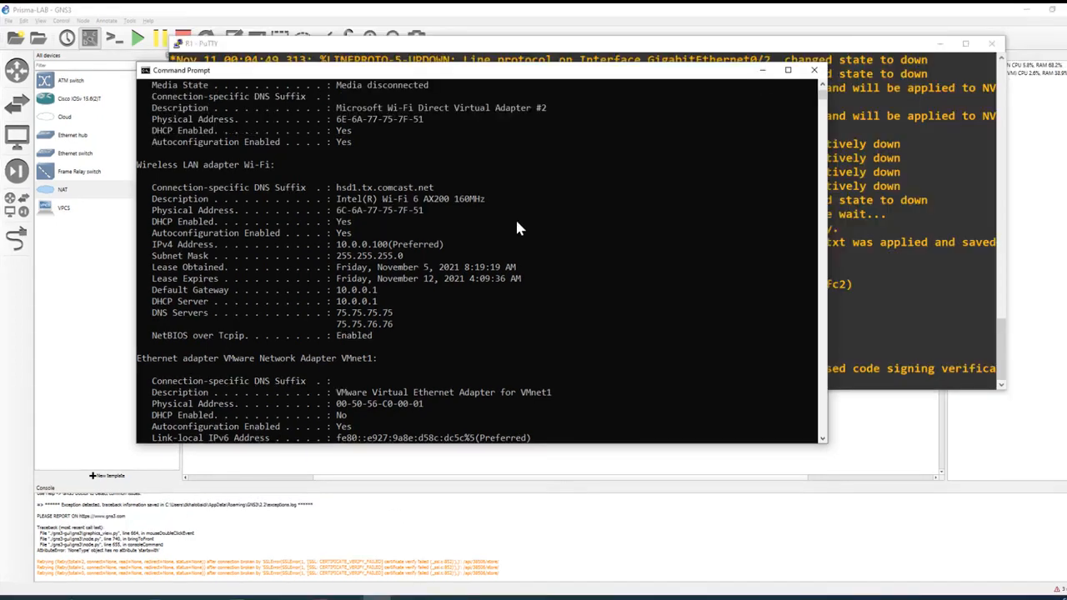
{"action": "left_click", "coordinate": [762, 70]}
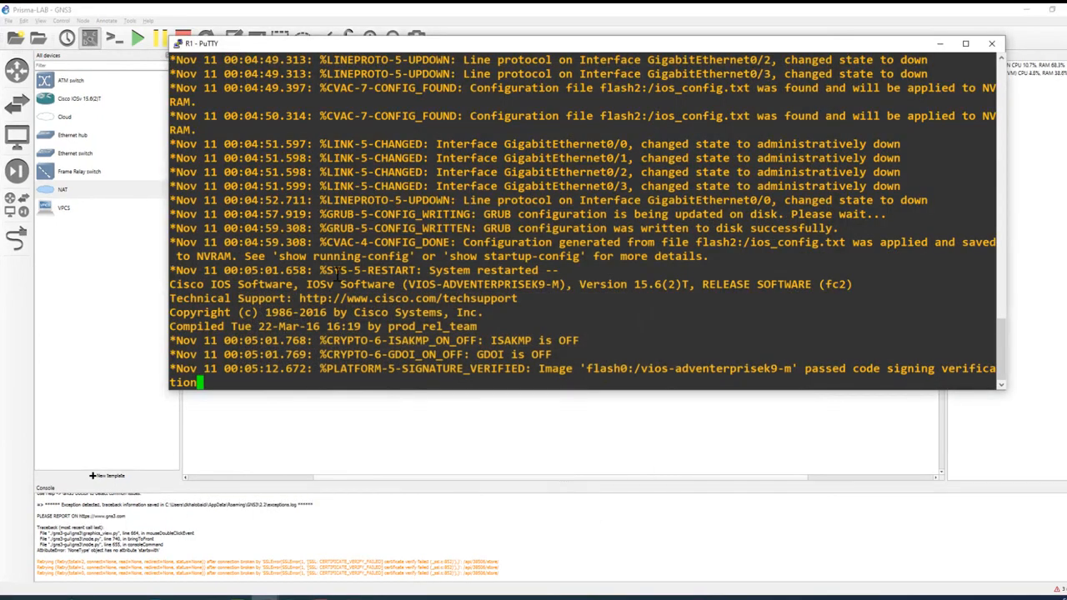
Step: Bring up the prompt in R1's PuTTY console and enter global configuration mode with "config t"
{"action": "key", "text": "Return"}
{"action": "key", "text": "Return"}
{"action": "key", "text": "Return"}
{"action": "key", "text": "Return"}
{"action": "key", "text": "Return"}
{"action": "key", "text": "Return"}
{"action": "key", "text": "Return"}
{"action": "key", "text": "Return"}
{"action": "key", "text": "Return"}
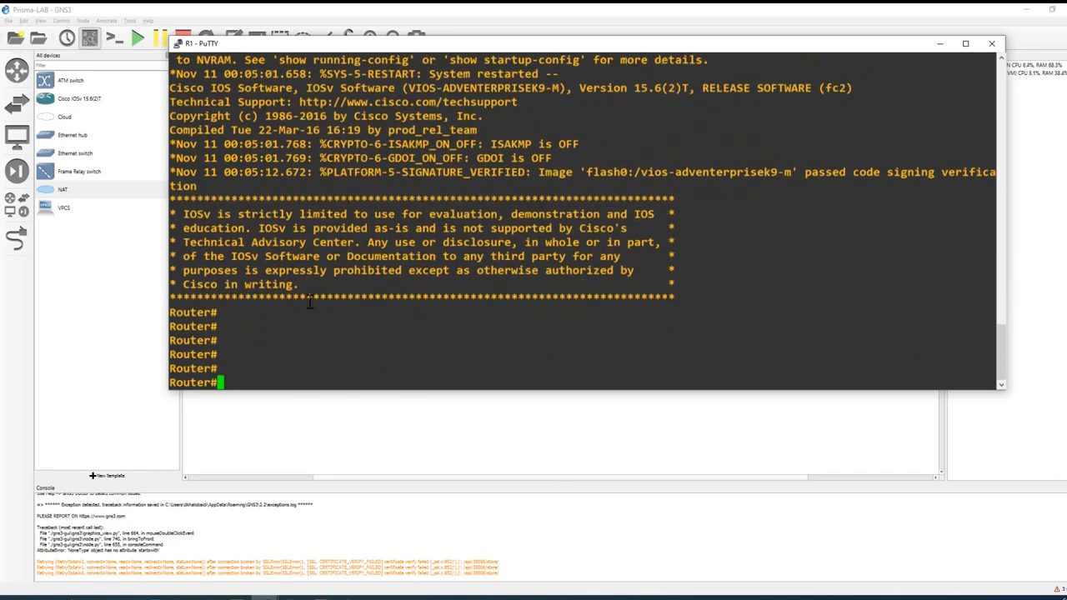
{"action": "type", "text": "config t"}
{"action": "key", "text": "Return"}
{"action": "key", "text": "Return"}
{"action": "key", "text": "Return"}
{"action": "key", "text": "Return"}
{"action": "key", "text": "Return"}
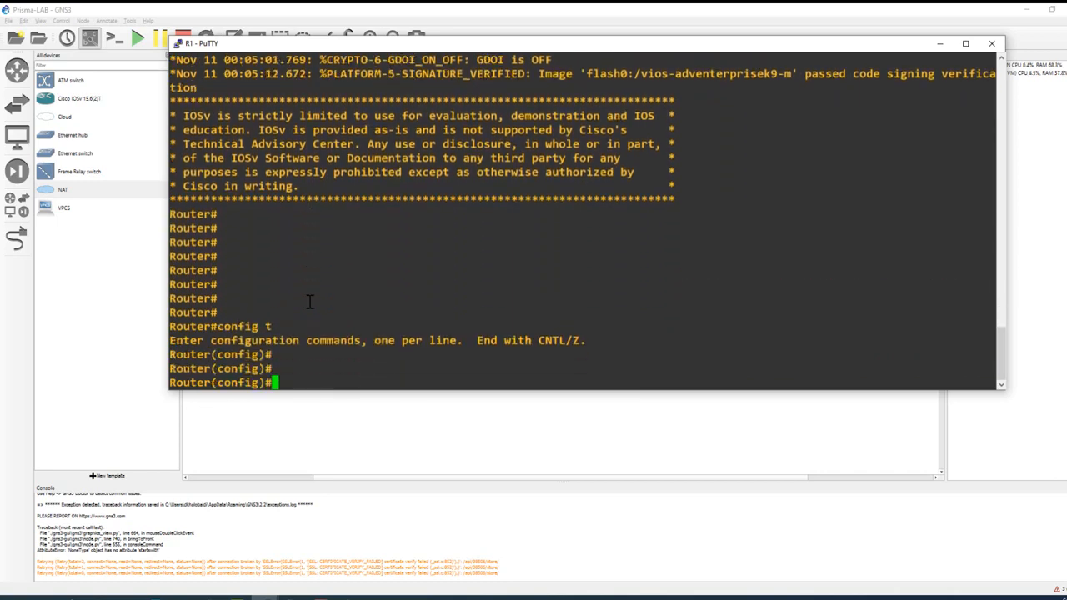
Step: Enter interface configuration for g 0/0 and set the interface to obtain its IP address through DHCP
{"action": "type", "text": "inter g 0/0"}
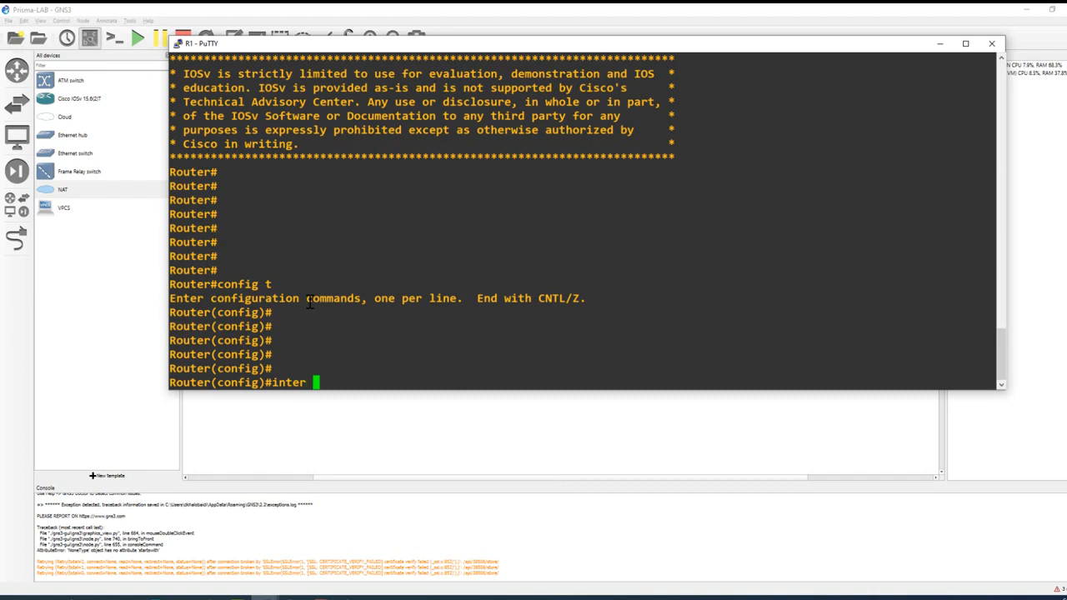
{"action": "key", "text": "Return"}
{"action": "key", "text": "Return"}
{"action": "key", "text": "Return"}
{"action": "key", "text": "Return"}
{"action": "key", "text": "Return"}
{"action": "key", "text": "Return"}
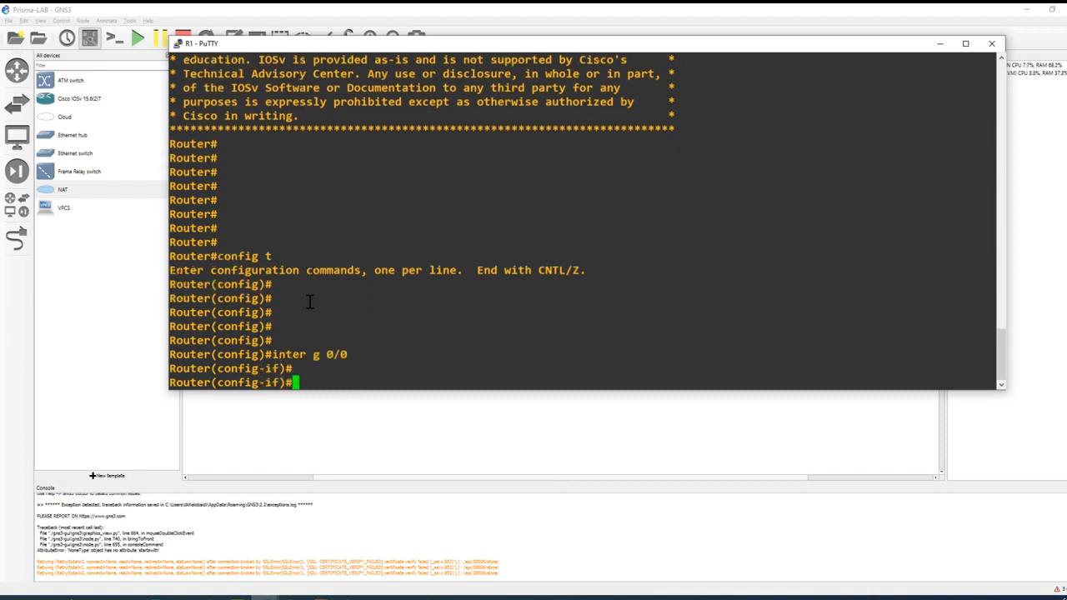
{"action": "type", "text": "ip add"}
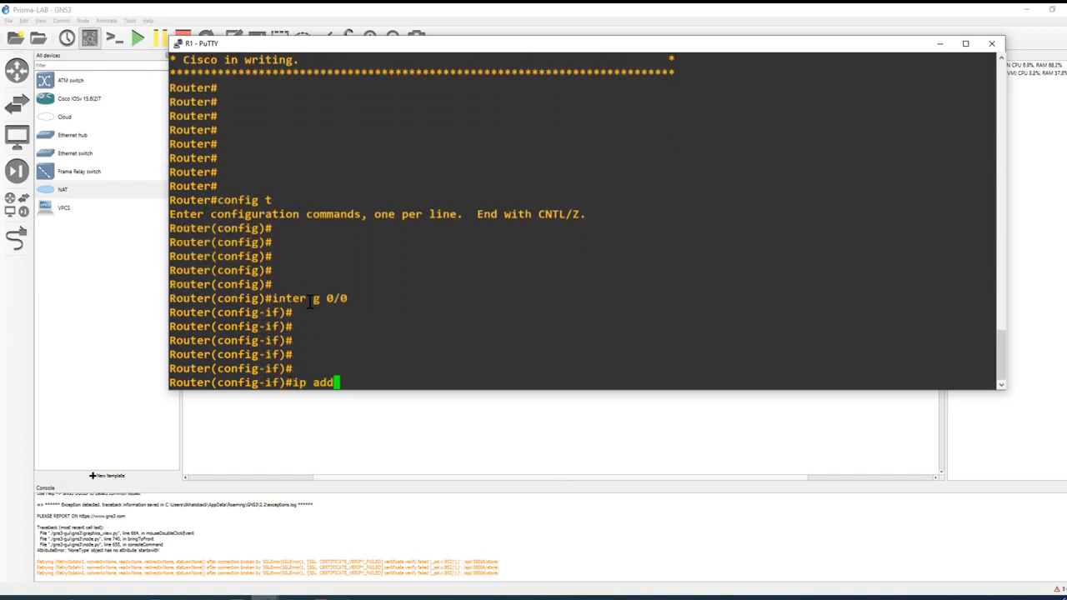
{"action": "key", "text": "Tab"}
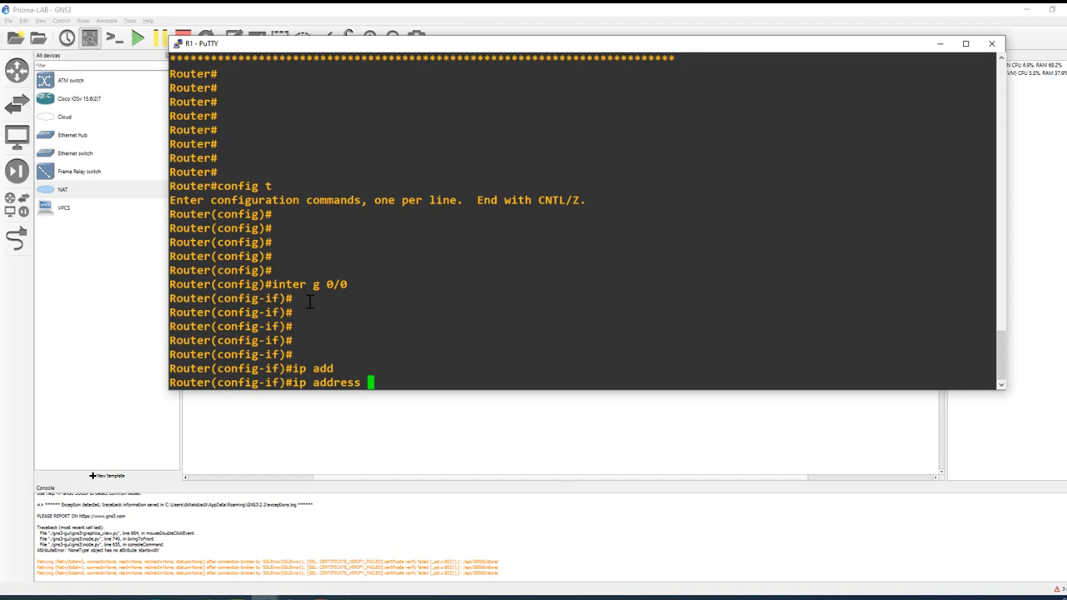
{"action": "type", "text": "dh"}
{"action": "key", "text": "Tab"}
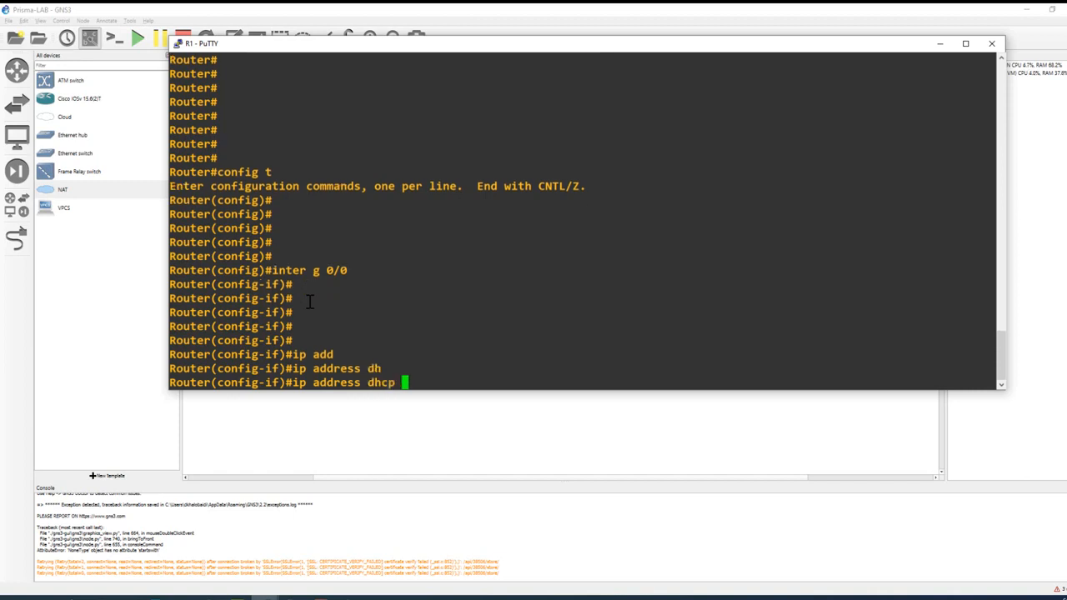
{"action": "key", "text": "Return"}
{"action": "key", "text": "Return"}
{"action": "key", "text": "Return"}
{"action": "key", "text": "Return"}
{"action": "key", "text": "Return"}
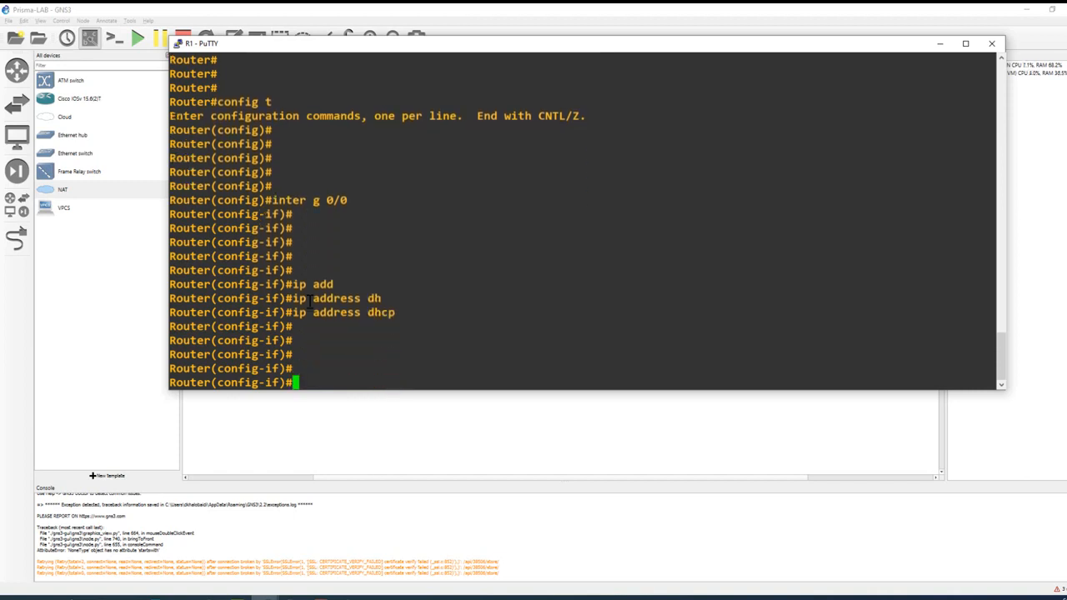
Step: Check the argument format of the mac-address command and paste the copied Wi-Fi physical address after it
{"action": "type", "text": "mac"}
{"action": "key", "text": "Tab"}
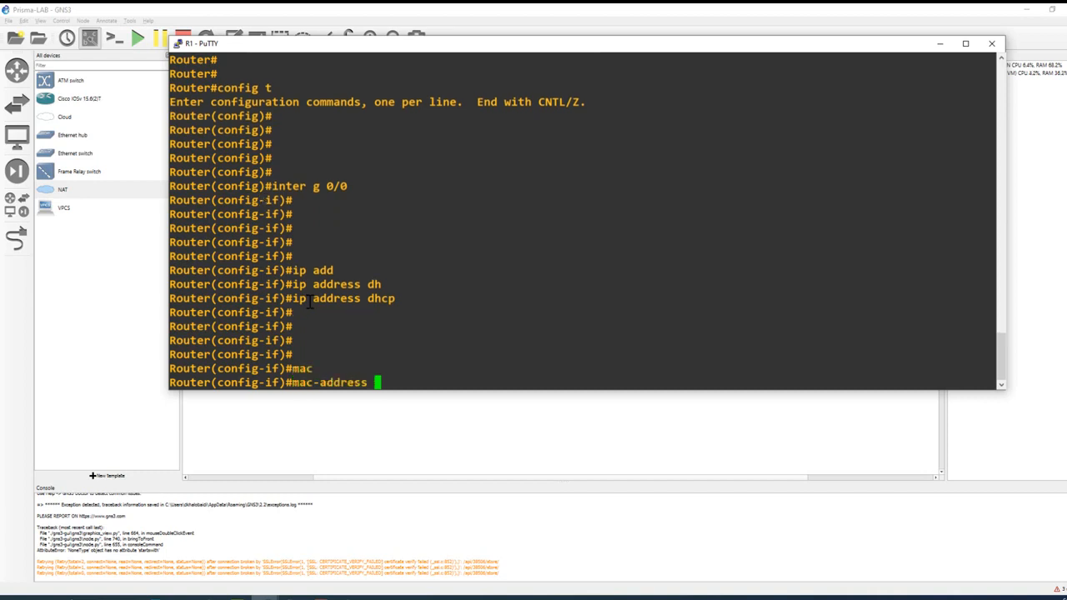
{"action": "type", "text": "?"}
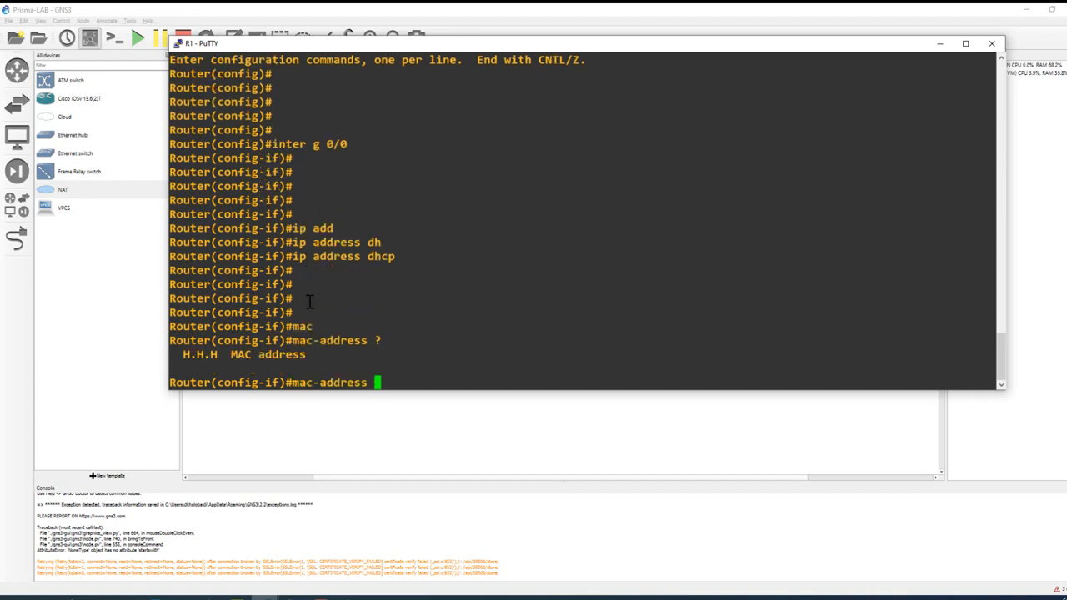
{"action": "right_click", "coordinate": [376, 315]}
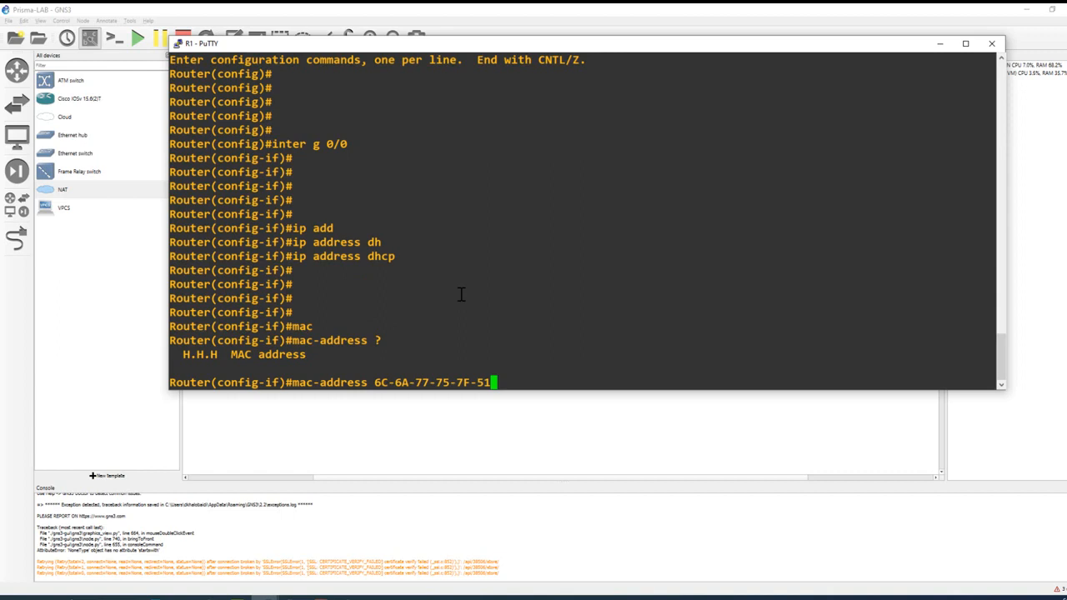
Step: Rewrite the pasted MAC address in dotted form as 6C6A.7775.7F51, apply it to the interface, and leave configuration mode
{"action": "key", "text": "Left"}
{"action": "key", "text": "Left"}
{"action": "key", "text": "BackSpace"}
{"action": "key", "text": "Left"}
{"action": "key", "text": "Left"}
{"action": "key", "text": "BackSpace"}
{"action": "type", "text": "."}
{"action": "key", "text": "Left"}
{"action": "key", "text": "Left"}
{"action": "key", "text": "Left"}
{"action": "key", "text": "BackSpace"}
{"action": "key", "text": "Left"}
{"action": "key", "text": "Left"}
{"action": "key", "text": "BackSpace"}
{"action": "type", "text": "."}
{"action": "key", "text": "Left"}
{"action": "key", "text": "Left"}
{"action": "key", "text": "Left"}
{"action": "key", "text": "BackSpace"}
{"action": "key", "text": "Return"}
{"action": "key", "text": "Return"}
{"action": "key", "text": "Return"}
{"action": "key", "text": "Return"}
{"action": "key", "text": "Return"}
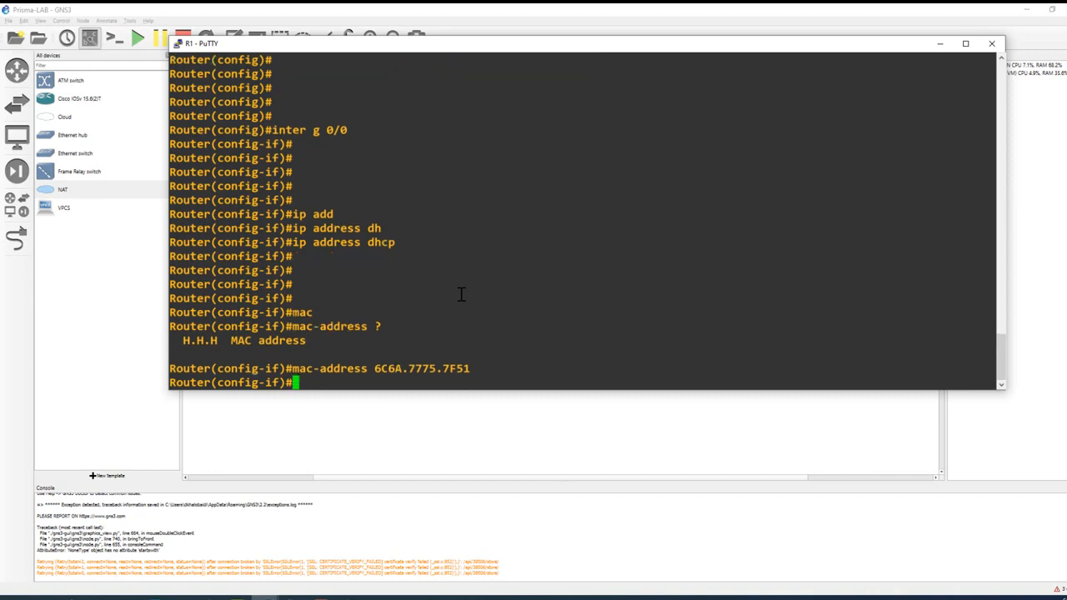
{"action": "key", "text": "ctrl+z"}
{"action": "key", "text": "Return"}
{"action": "key", "text": "Return"}
{"action": "key", "text": "Return"}
{"action": "key", "text": "Return"}
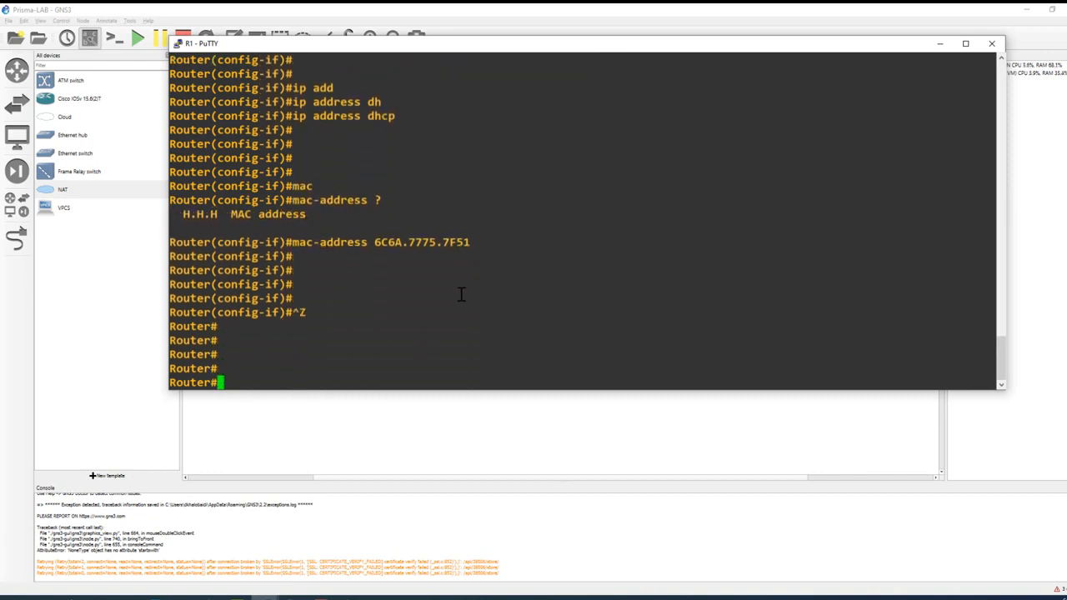
Step: Display the running configuration of interface g 0/0 and highlight its MAC address and IP address lines
{"action": "type", "text": "sh run "}
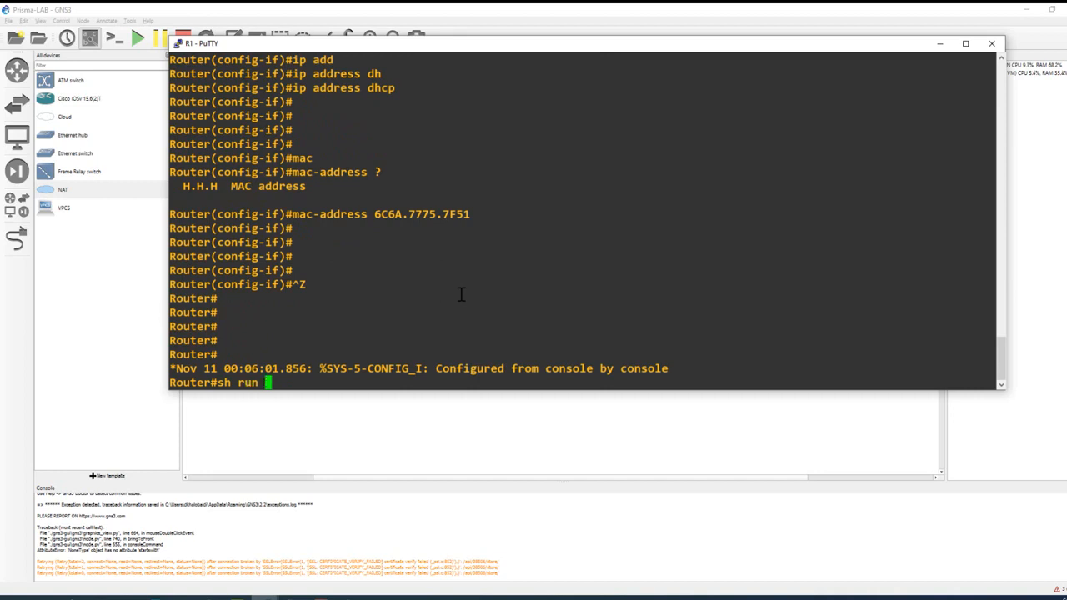
{"action": "type", "text": "inter g 0/0"}
{"action": "key", "text": "Return"}
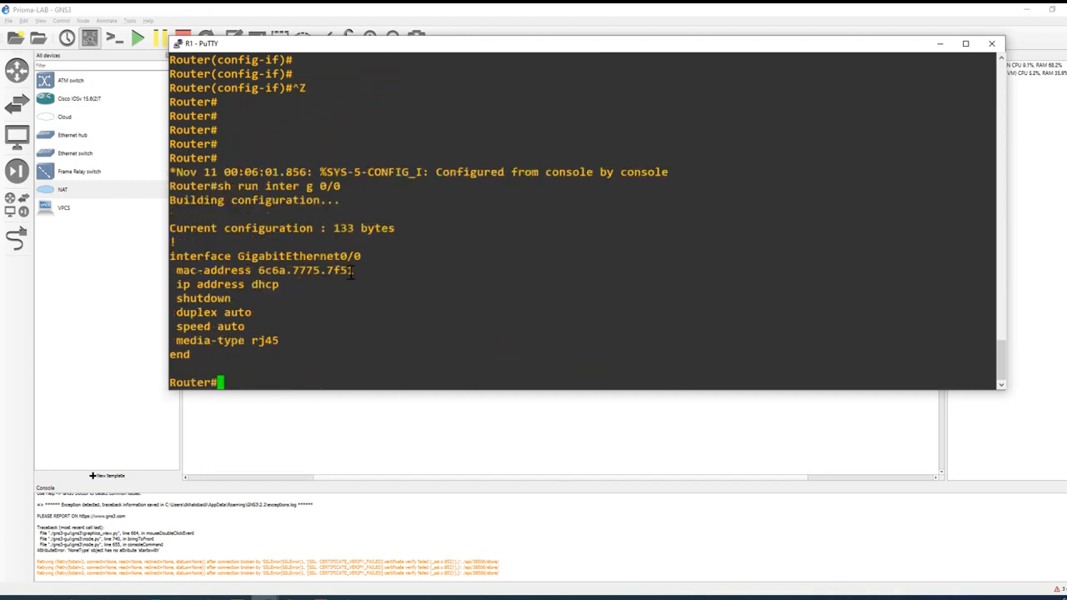
{"action": "left_click_drag", "start_coordinate": [353, 275], "coordinate": [177, 271]}
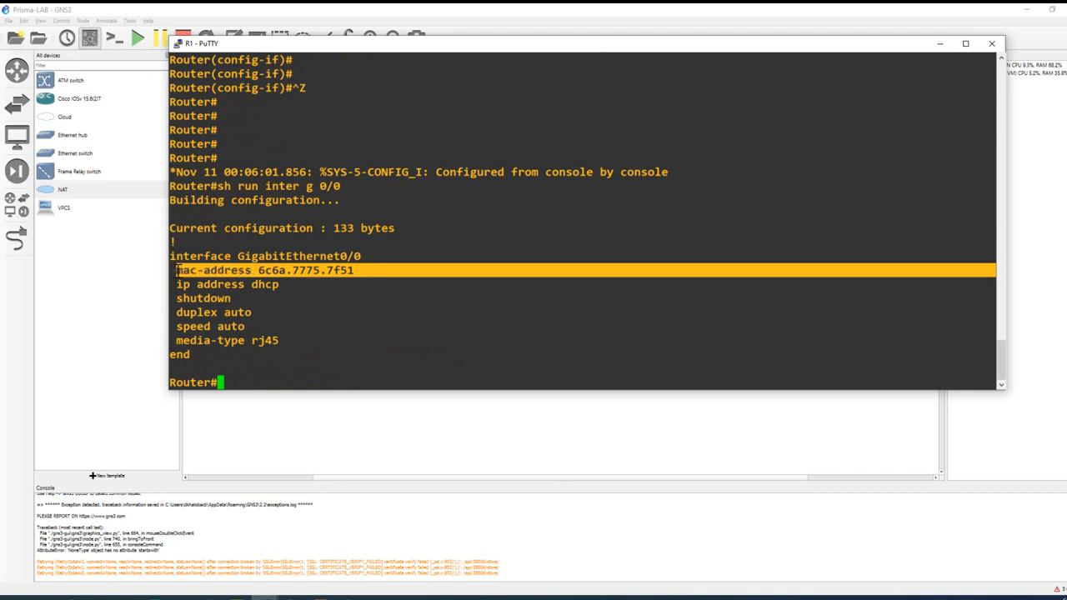
{"action": "left_click", "coordinate": [247, 295]}
{"action": "left_click_drag", "start_coordinate": [288, 282], "coordinate": [176, 285]}
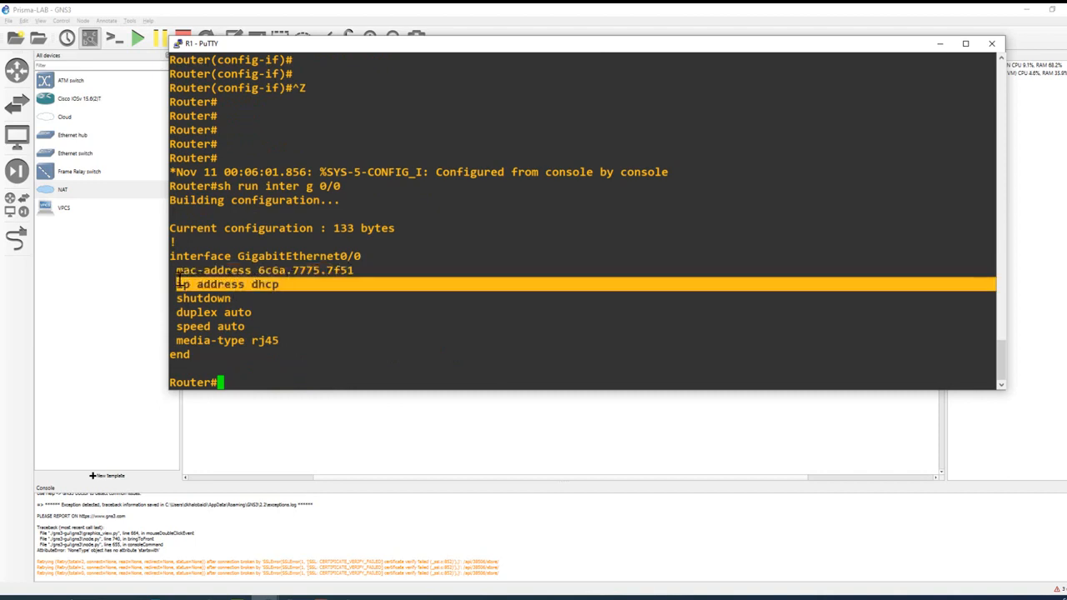
{"action": "left_click", "coordinate": [289, 302]}
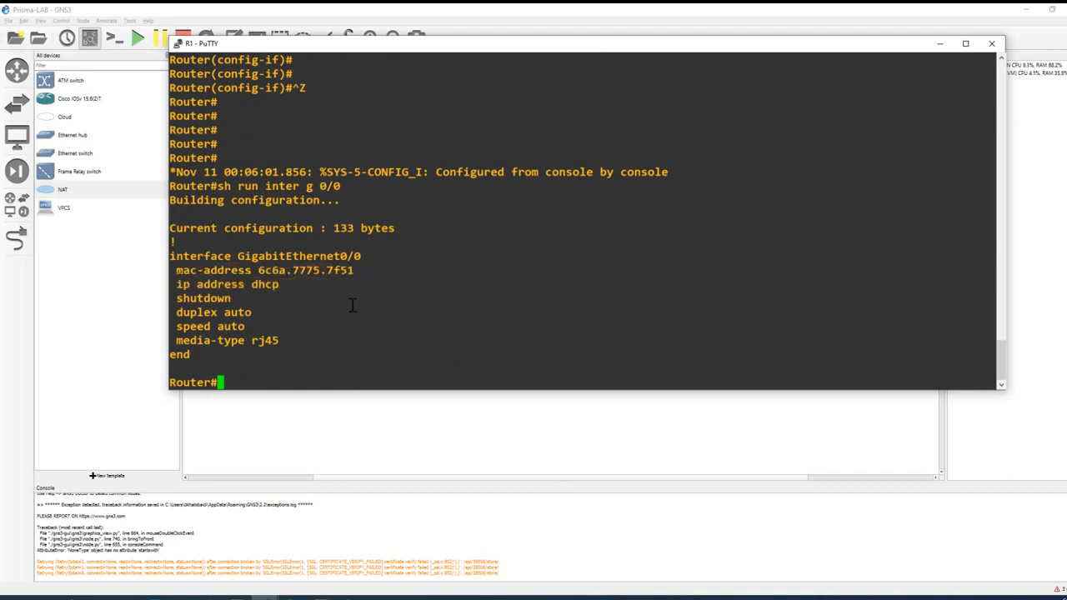
Step: List the router's interfaces with "sh ip inter brief" and highlight the GigabitEthernet0/0 row
{"action": "type", "text": "sh ip inter br"}
{"action": "key", "text": "Tab"}
{"action": "type", "text": "ief"}
{"action": "key", "text": "Return"}
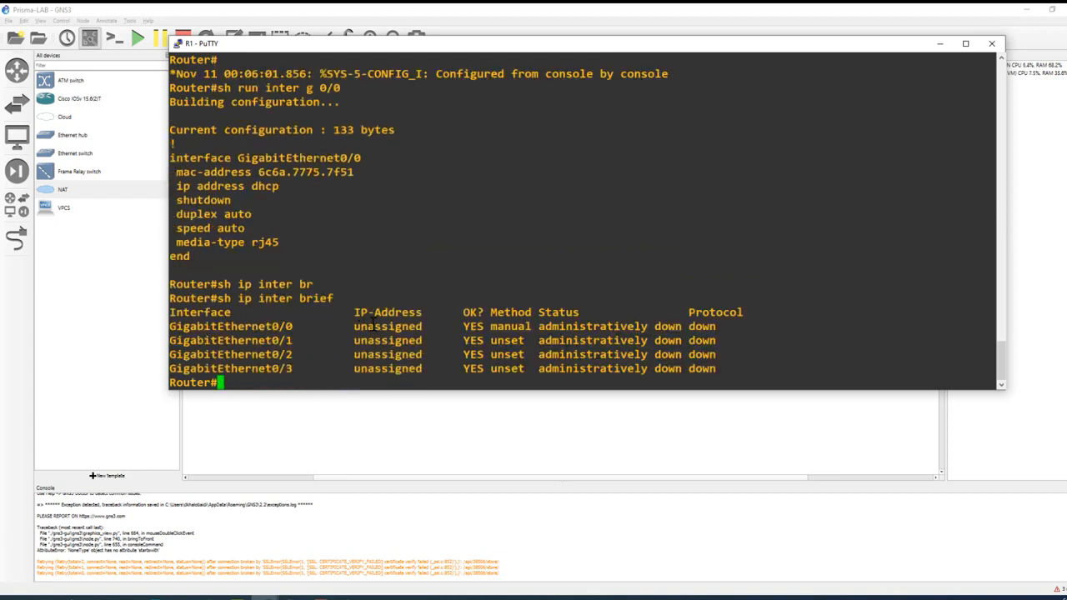
{"action": "triple_click", "coordinate": [375, 327]}
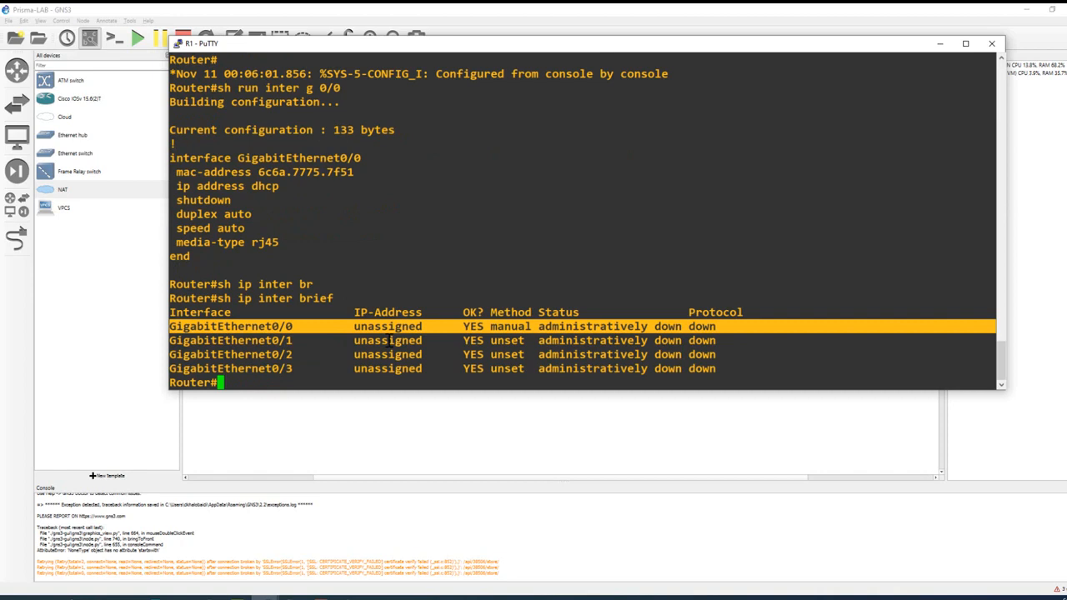
Step: Reopen the configuration of interface g 0/0, enable it with "no shutdown", and return to privileged mode
{"action": "type", "text": "config t"}
{"action": "key", "text": "Return"}
{"action": "key", "text": "Return"}
{"action": "key", "text": "Return"}
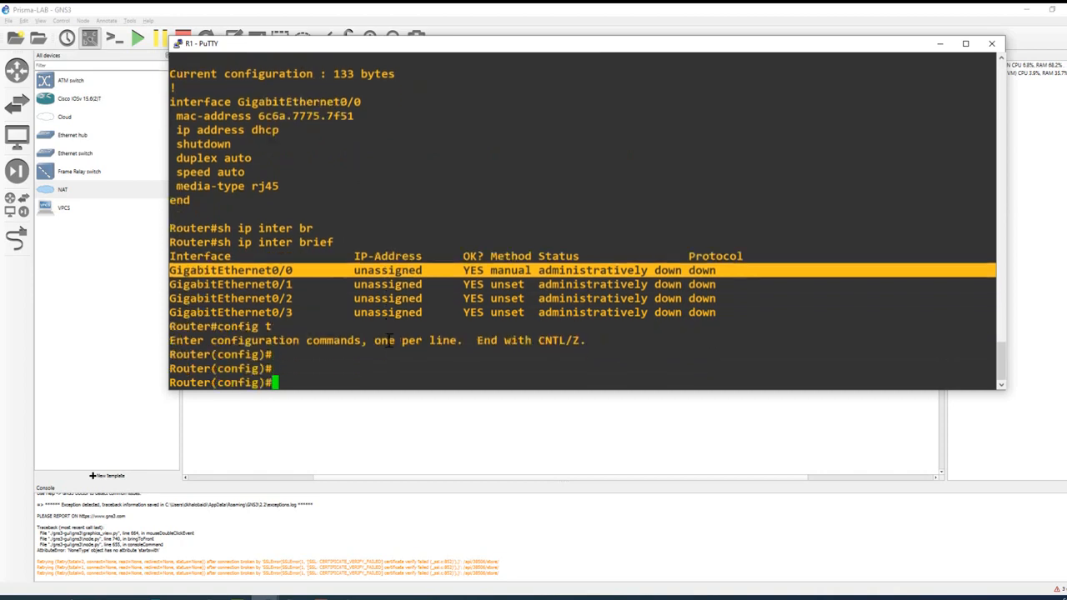
{"action": "key", "text": "Return"}
{"action": "type", "text": "inter g 0"}
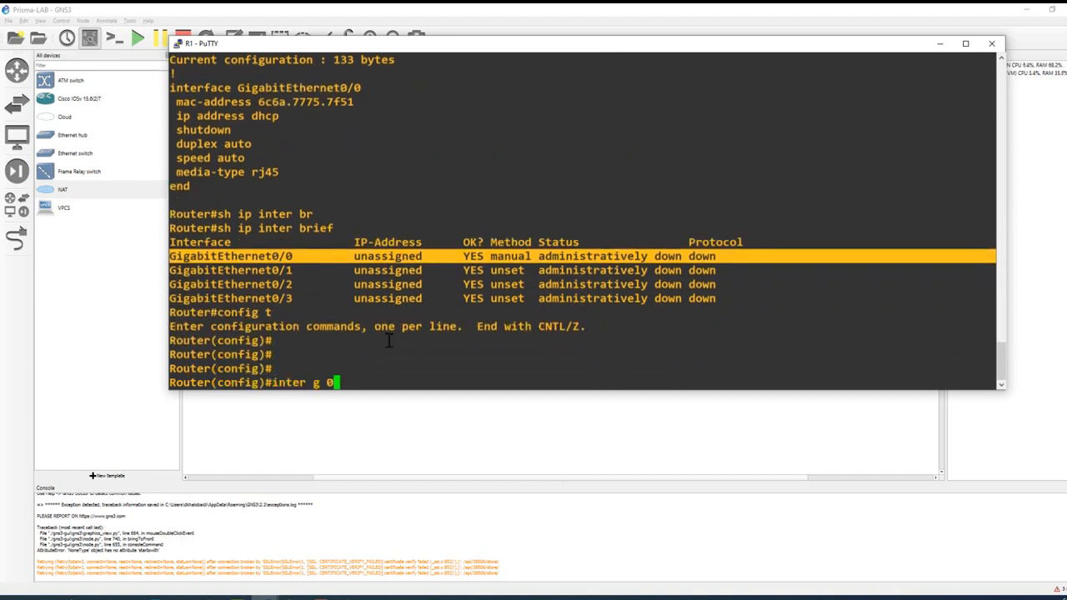
{"action": "type", "text": "/0"}
{"action": "key", "text": "Return"}
{"action": "type", "text": "no s"}
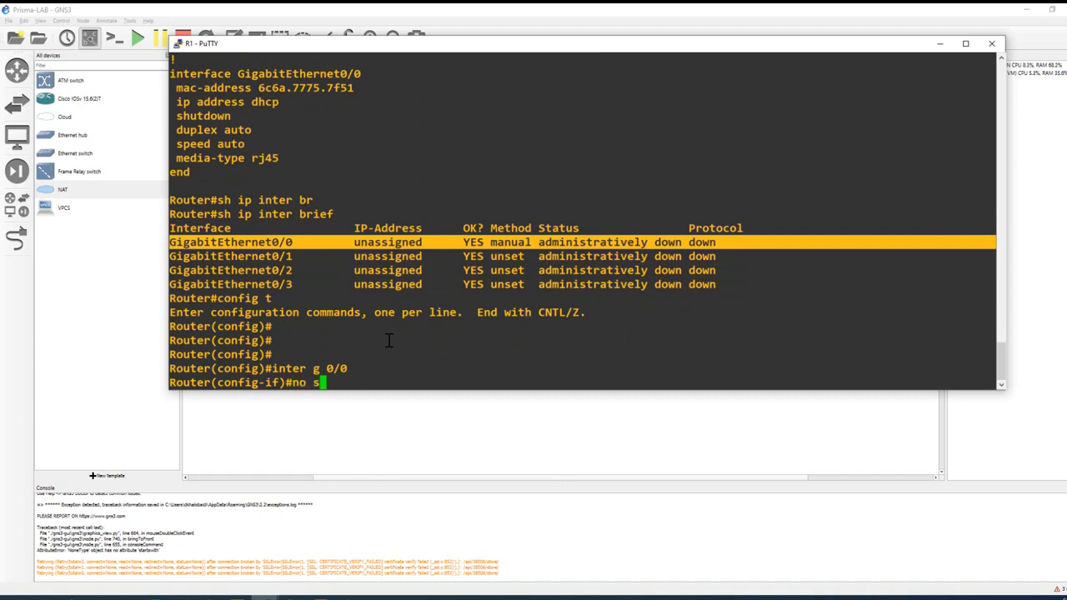
{"action": "type", "text": "h"}
{"action": "key", "text": "Tab"}
{"action": "key", "text": "Return"}
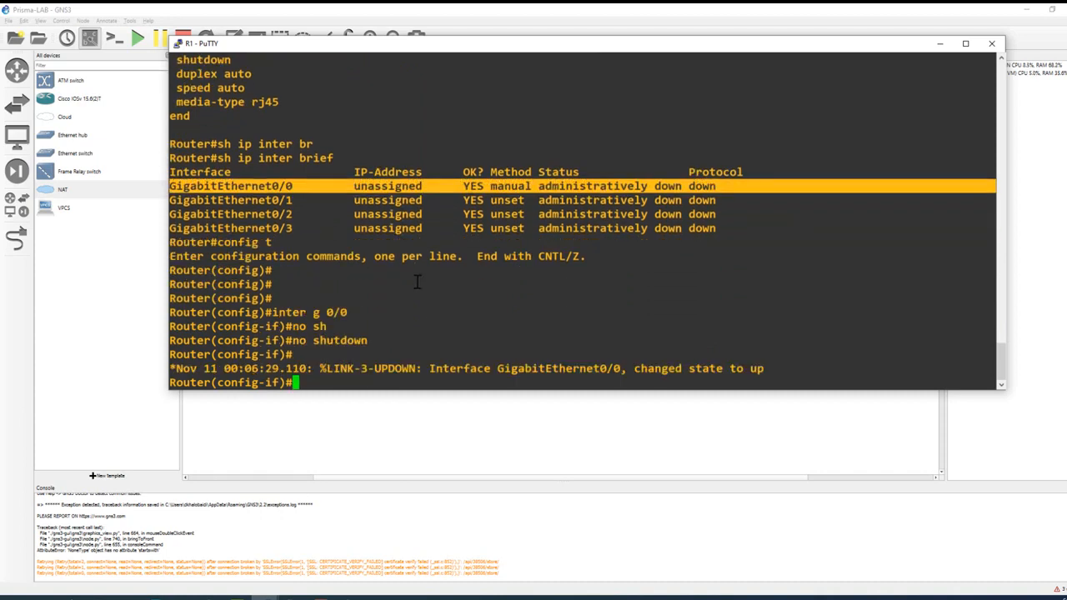
{"action": "left_click_drag", "start_coordinate": [766, 340], "coordinate": [917, 368]}
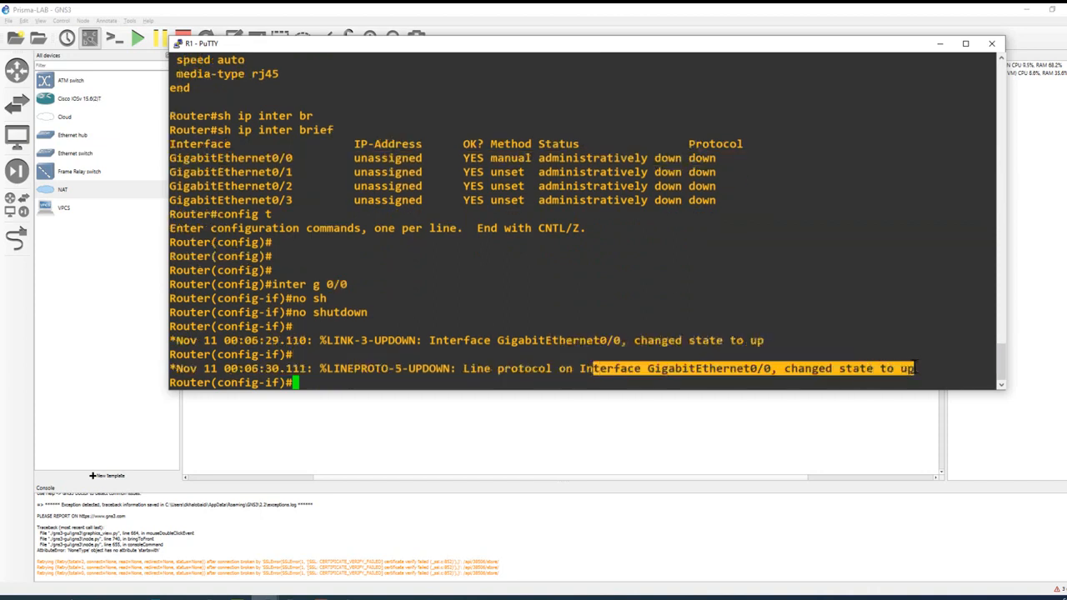
{"action": "left_click", "coordinate": [777, 322]}
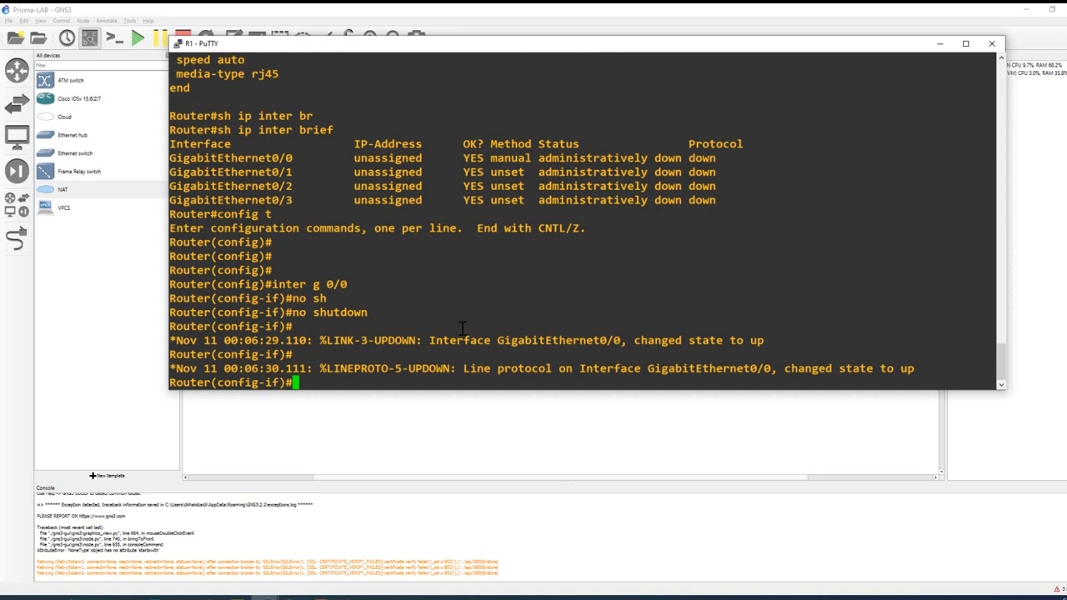
{"action": "key", "text": "ctrl+z"}
{"action": "key", "text": "Return"}
{"action": "key", "text": "Return"}
{"action": "key", "text": "Return"}
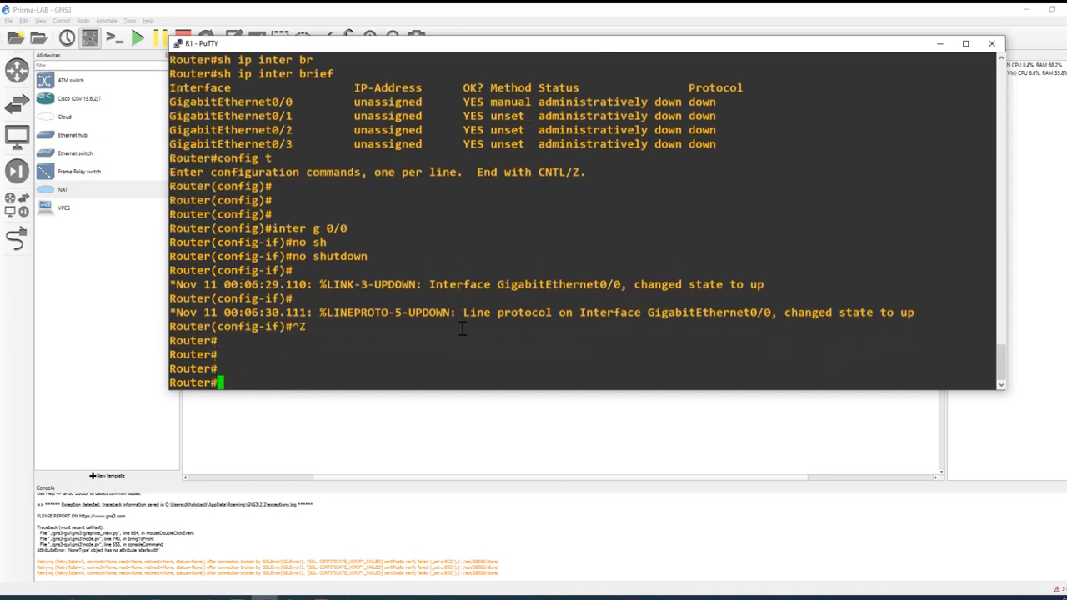
Step: Run "sh ip inter brief" again and examine the GigabitEthernet0/0 row, highlighting its DHCP-assigned address
{"action": "type", "text": "config t"}
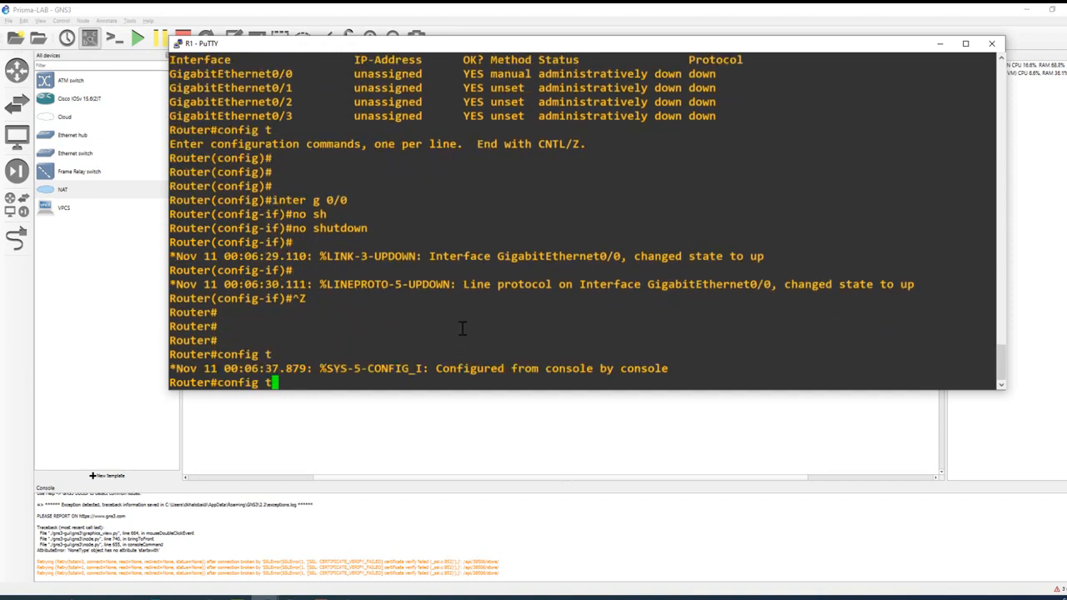
{"action": "key", "text": "Up"}
{"action": "key", "text": "Up"}
{"action": "key", "text": "Return"}
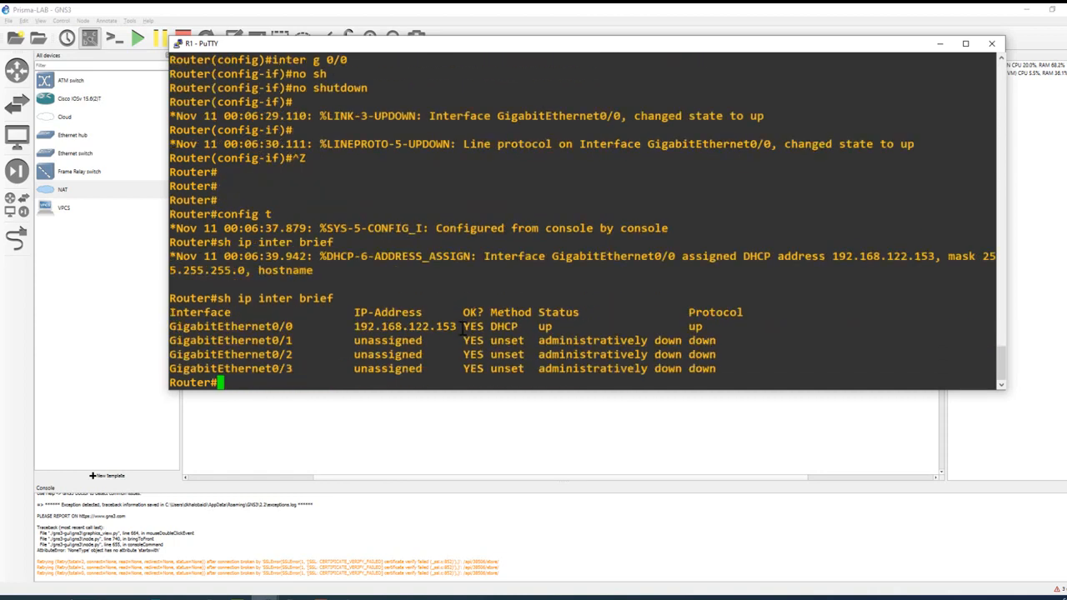
{"action": "left_click_drag", "start_coordinate": [911, 256], "coordinate": [943, 256]}
{"action": "left_click_drag", "start_coordinate": [780, 321], "coordinate": [172, 327]}
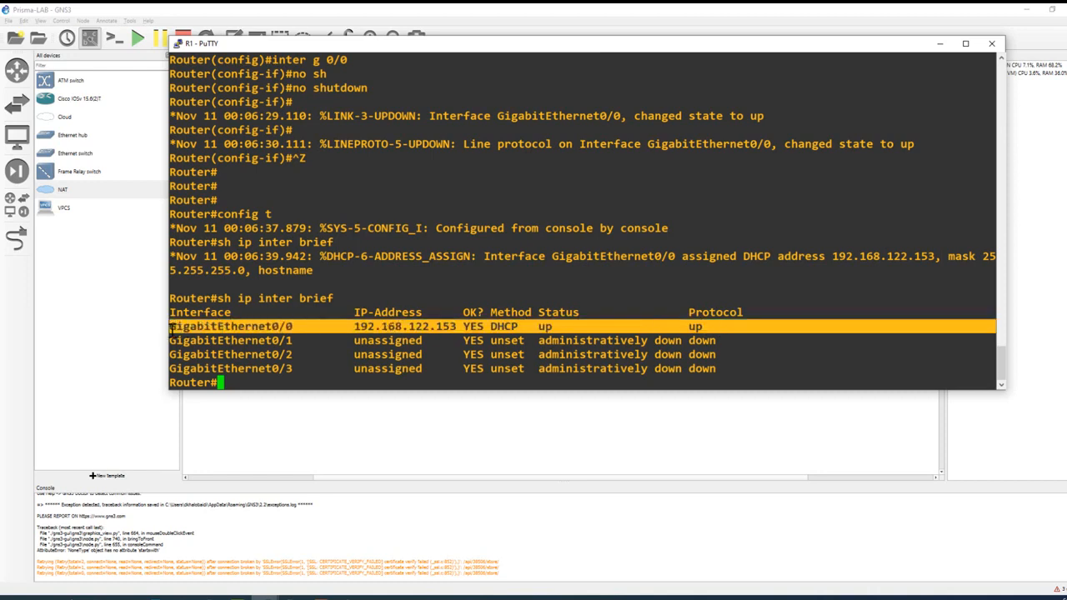
{"action": "left_click_drag", "start_coordinate": [267, 341], "coordinate": [276, 340]}
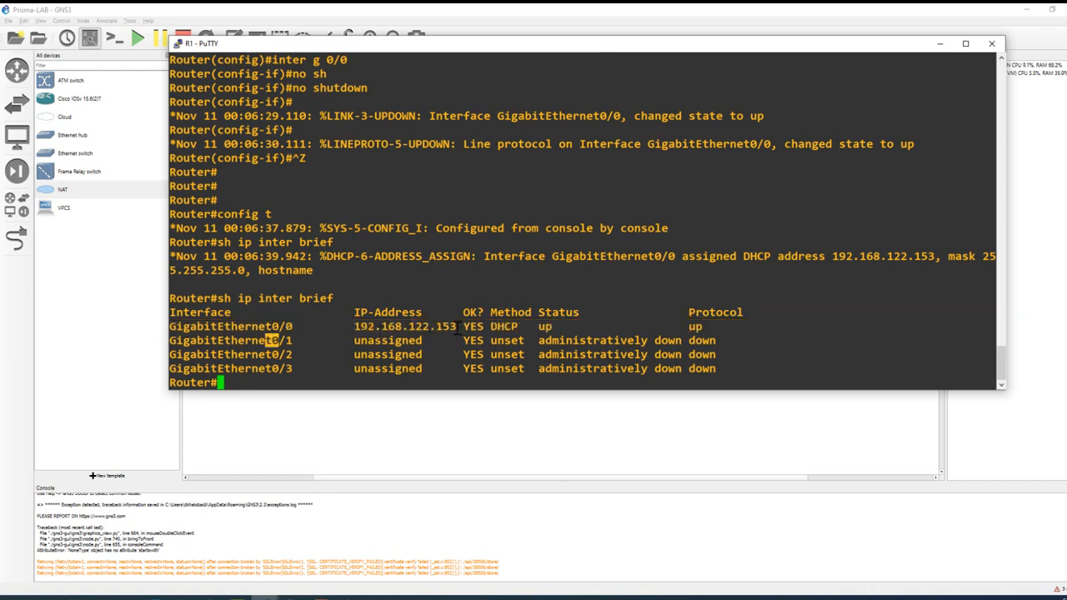
{"action": "left_click_drag", "start_coordinate": [457, 326], "coordinate": [358, 327]}
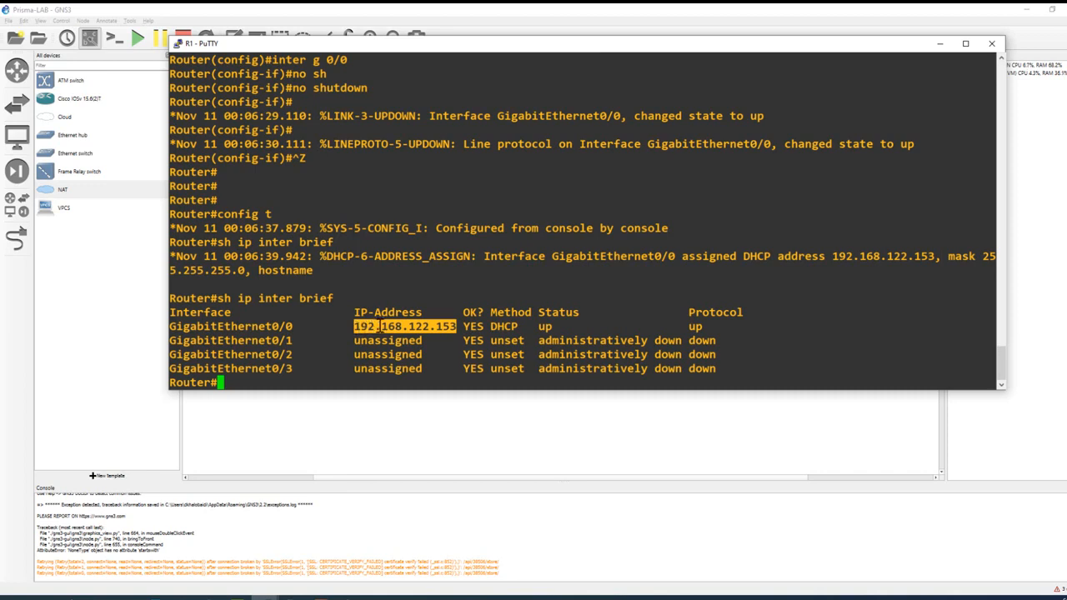
{"action": "left_click", "coordinate": [733, 328]}
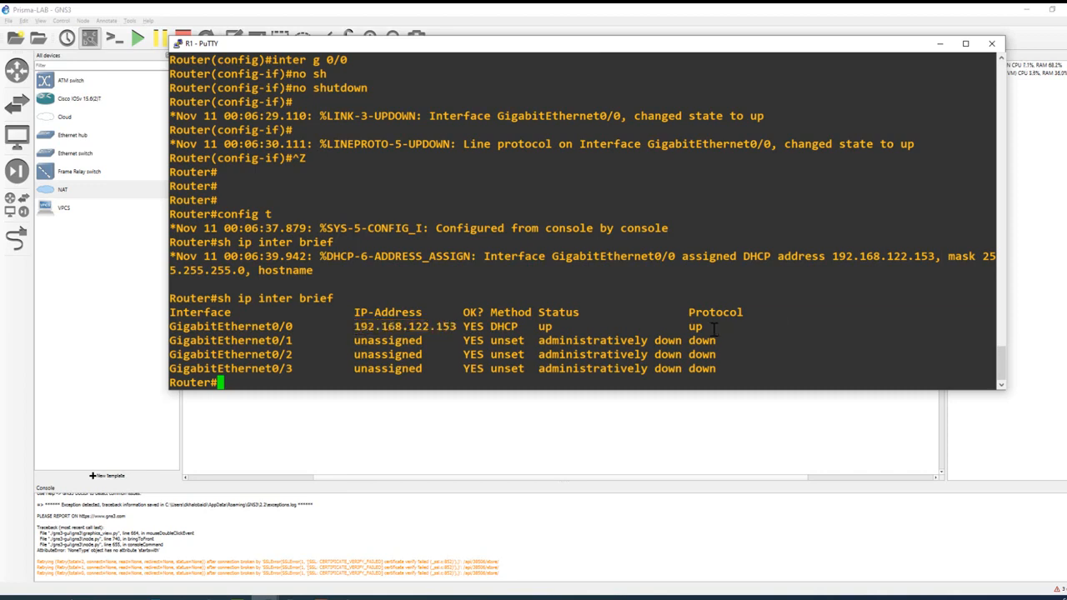
{"action": "left_click_drag", "start_coordinate": [714, 327], "coordinate": [169, 328]}
{"action": "left_click", "coordinate": [272, 340]}
{"action": "left_click_drag", "start_coordinate": [458, 326], "coordinate": [356, 327]}
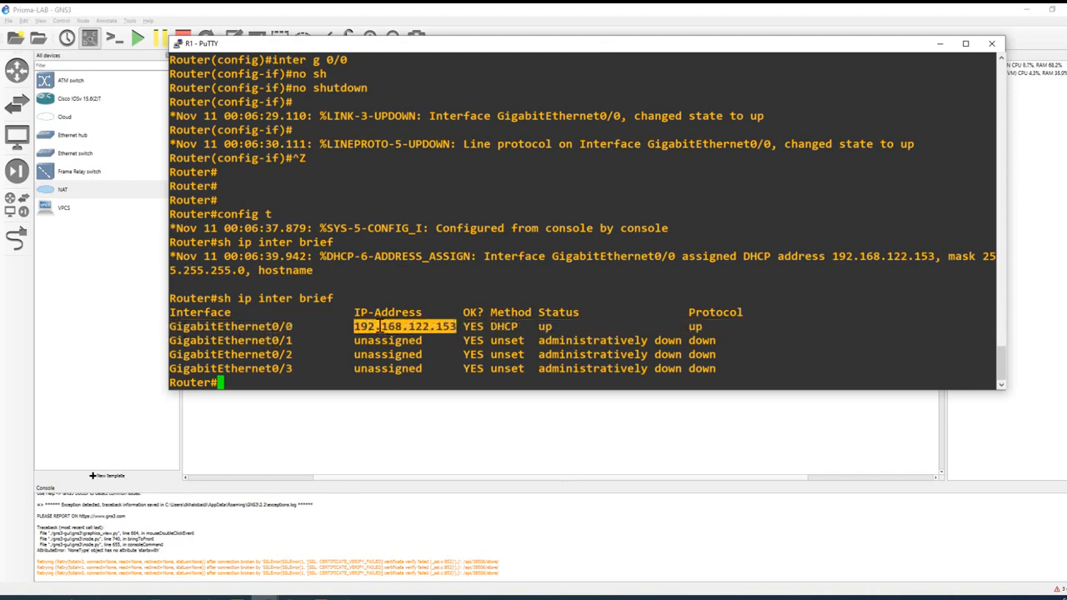
Step: Switch to the Notepad file, copy the Phase 1 IKEv2 proposal, policy, keyring with pre-shared key and profile commands, and apply them on router R1
{"action": "key", "text": "alt+Tab"}
{"action": "scroll", "coordinate": [403, 225], "scroll_direction": "up", "scroll_amount": 6}
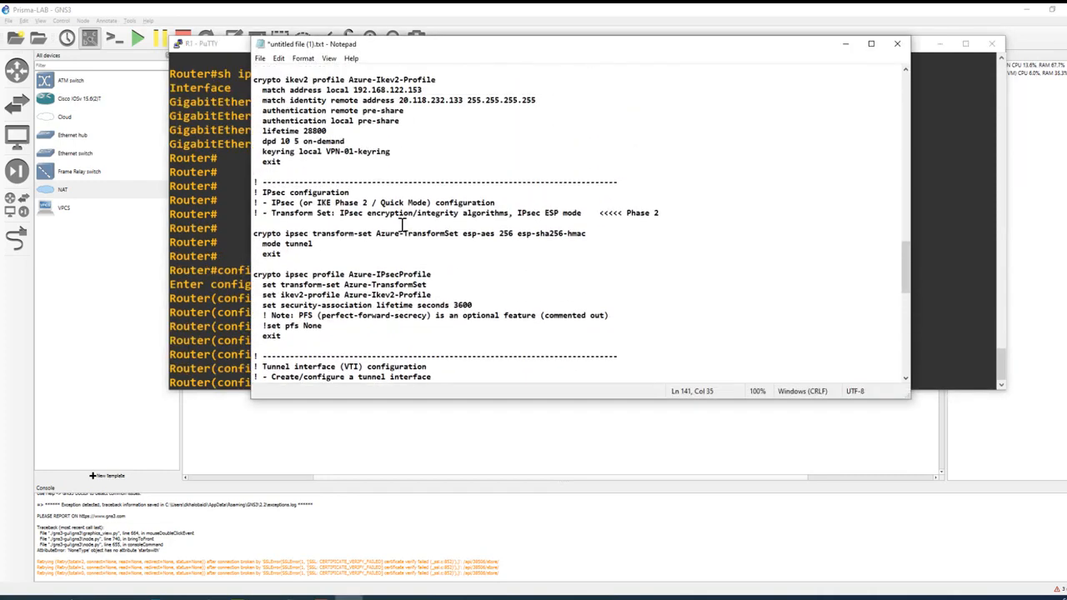
{"action": "scroll", "coordinate": [414, 229], "scroll_direction": "up", "scroll_amount": 8}
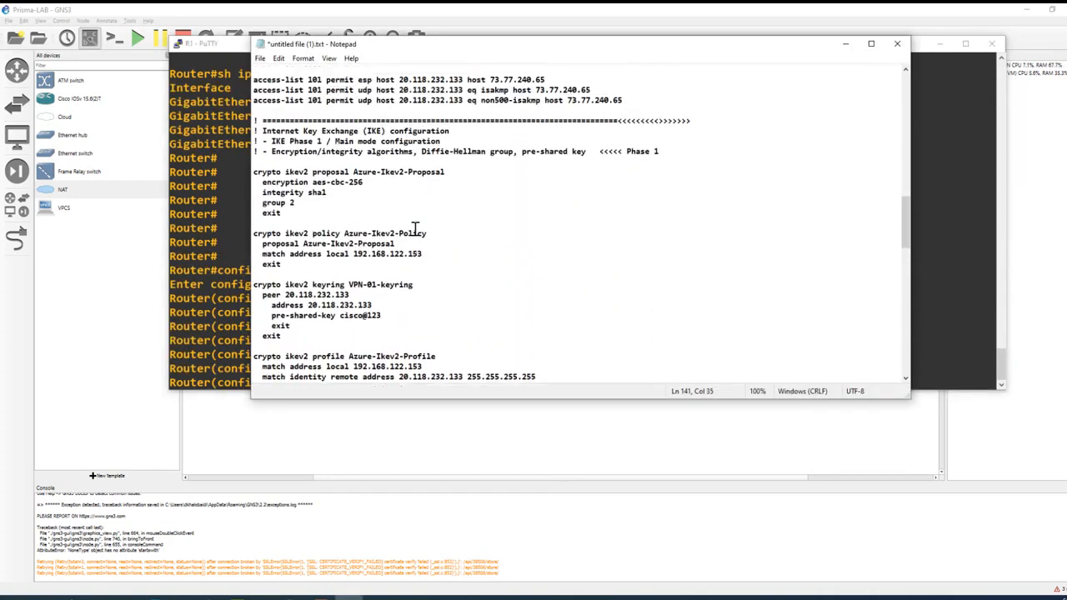
{"action": "left_click_drag", "start_coordinate": [618, 151], "coordinate": [655, 151]}
{"action": "scroll", "coordinate": [584, 181], "scroll_direction": "down", "scroll_amount": 1}
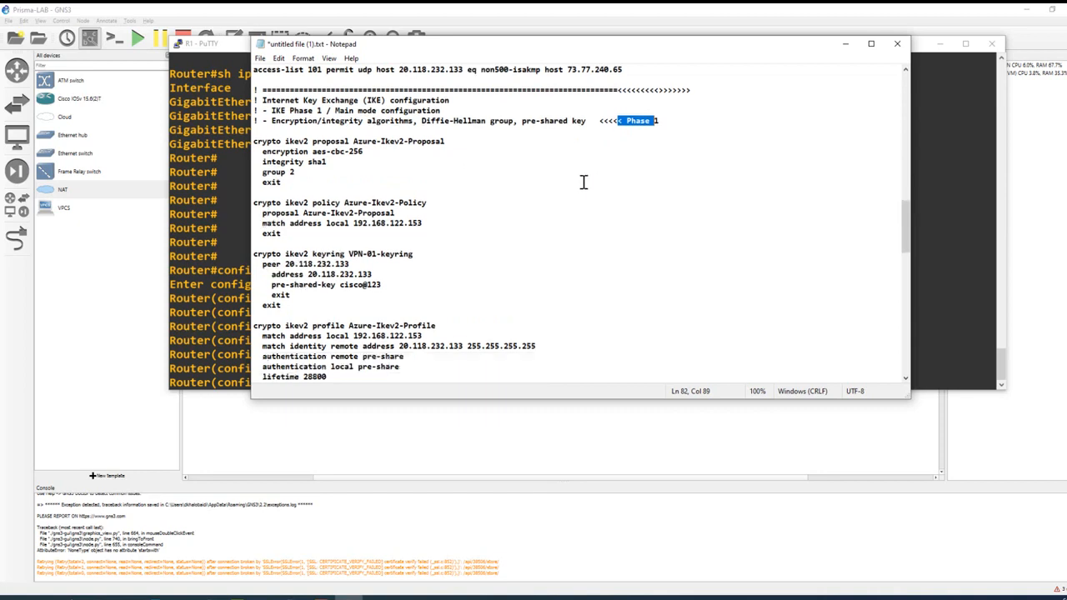
{"action": "left_click_drag", "start_coordinate": [255, 144], "coordinate": [429, 230]}
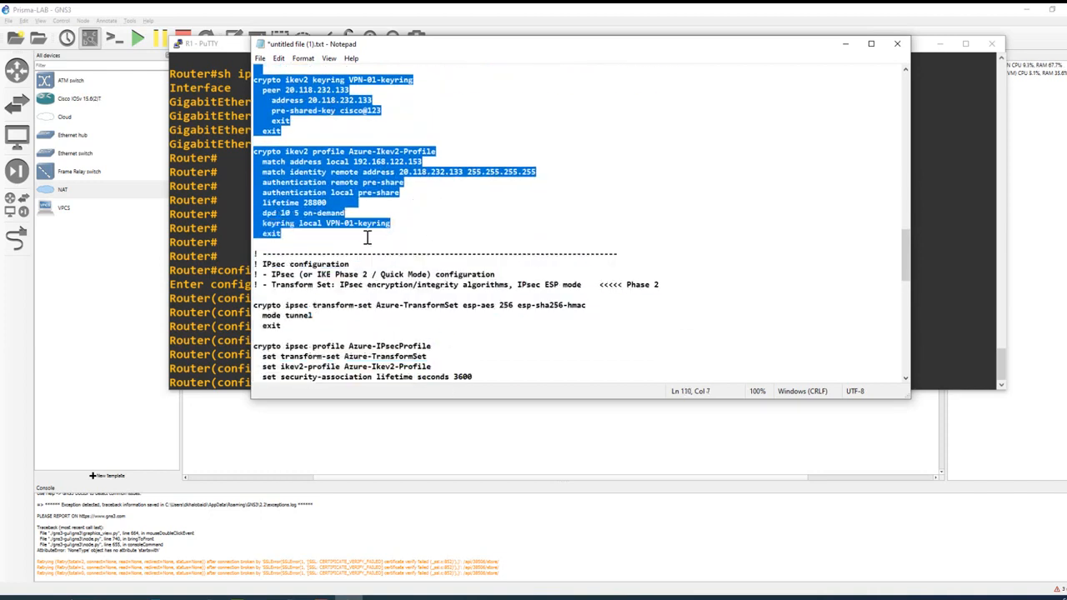
{"action": "left_click", "coordinate": [225, 262]}
{"action": "right_click", "coordinate": [320, 328]}
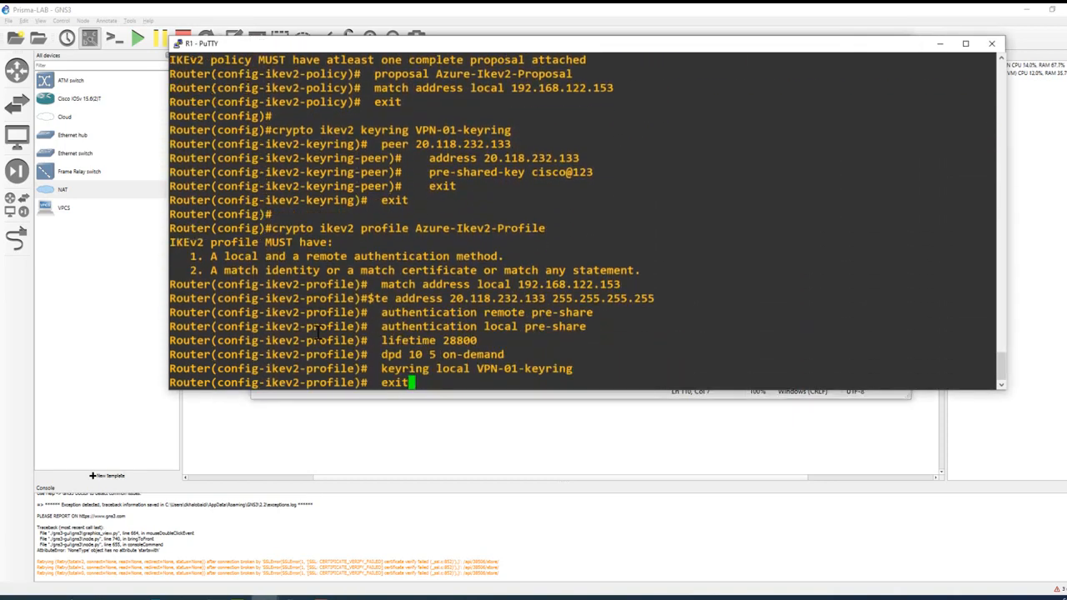
{"action": "key", "text": "Return"}
{"action": "key", "text": "Return"}
{"action": "key", "text": "Return"}
{"action": "key", "text": "Return"}
{"action": "key", "text": "Return"}
{"action": "key", "text": "Return"}
{"action": "key", "text": "Return"}
{"action": "key", "text": "Return"}
{"action": "key", "text": "Return"}
{"action": "key", "text": "Return"}
{"action": "key", "text": "Return"}
{"action": "key", "text": "Return"}
{"action": "key", "text": "Return"}
{"action": "key", "text": "Return"}
{"action": "key", "text": "Return"}
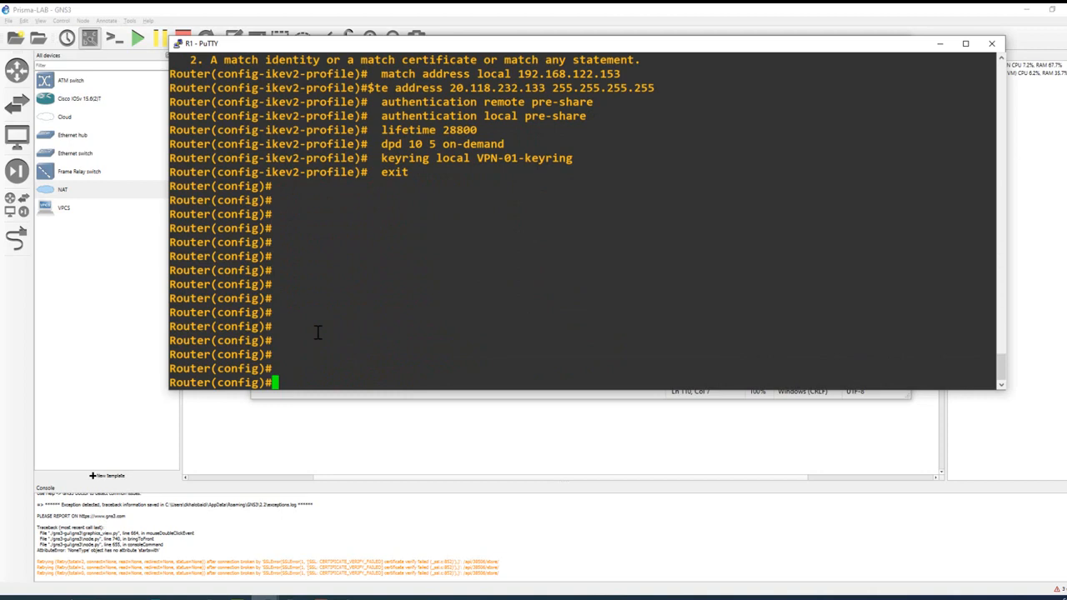
Step: Enter the marker line "Phase 1 DONE" at the router's configuration prompt, followed by several blank lines
{"action": "type", "text": "Phase 1 DONE"}
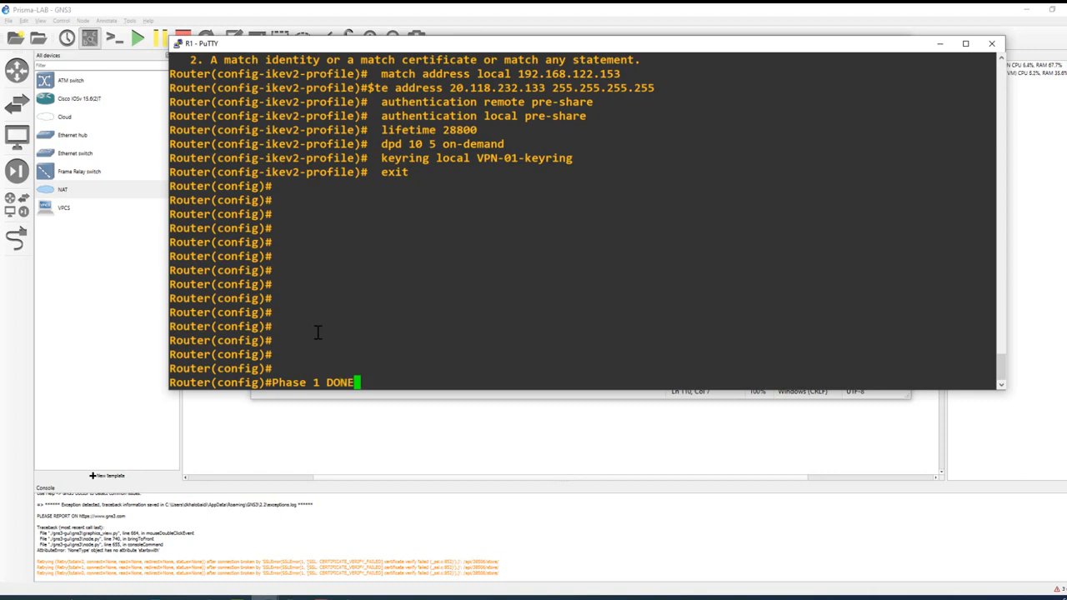
{"action": "key", "text": "Return"}
{"action": "key", "text": "Return"}
{"action": "key", "text": "Return"}
{"action": "key", "text": "Return"}
{"action": "key", "text": "Return"}
{"action": "key", "text": "Return"}
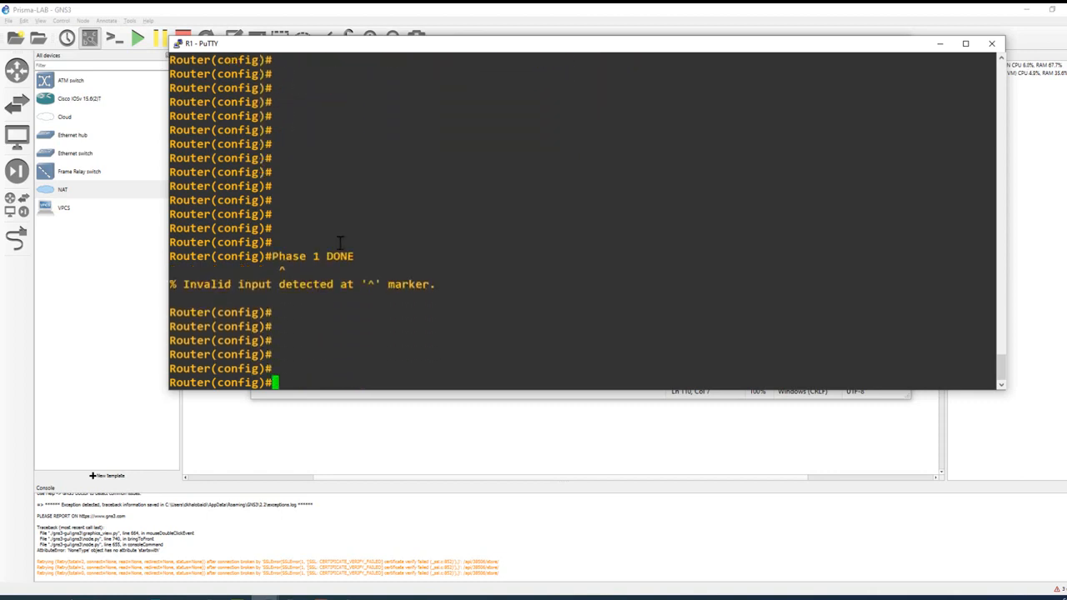
Step: Switch to the Notepad file and examine the IPsec Phase 2 commands, highlighting the Phase 2 label and the commented-out PFS note
{"action": "key", "text": "alt+Tab"}
{"action": "scroll", "coordinate": [615, 255], "scroll_direction": "down", "scroll_amount": 2}
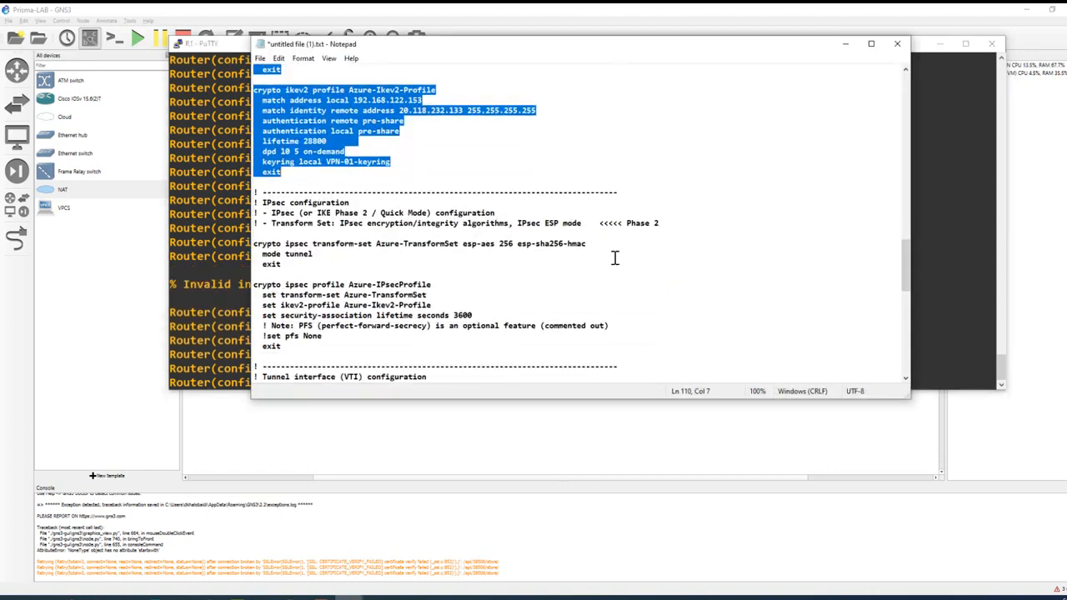
{"action": "left_click_drag", "start_coordinate": [601, 223], "coordinate": [658, 225]}
{"action": "scroll", "coordinate": [534, 251], "scroll_direction": "down", "scroll_amount": 4}
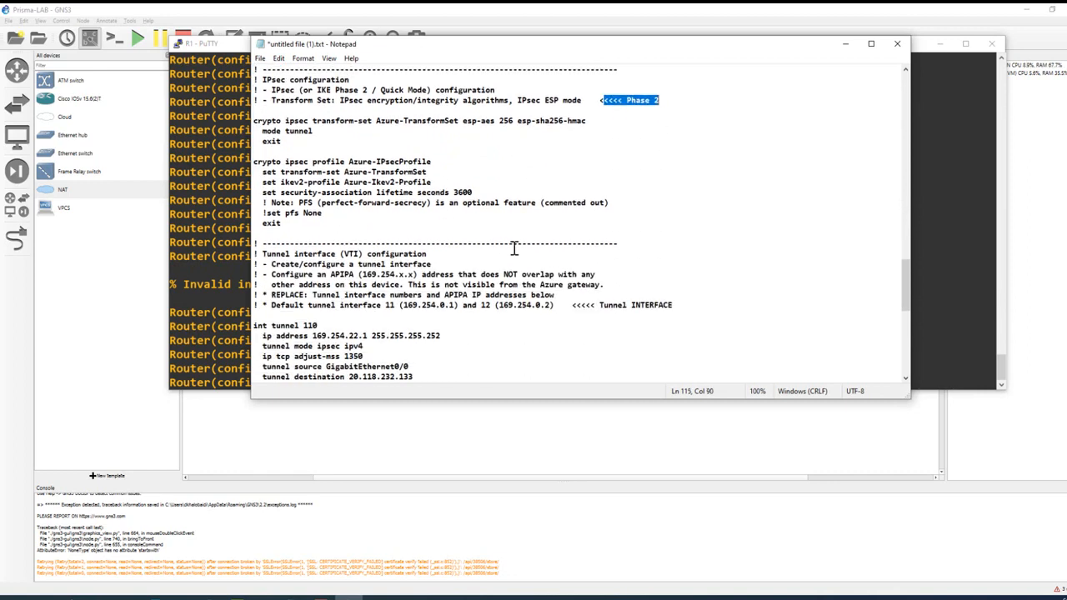
{"action": "scroll", "coordinate": [489, 234], "scroll_direction": "up", "scroll_amount": 1}
{"action": "left_click_drag", "start_coordinate": [253, 151], "coordinate": [454, 223]}
{"action": "left_click", "coordinate": [392, 241]}
{"action": "left_click_drag", "start_coordinate": [295, 234], "coordinate": [444, 234]}
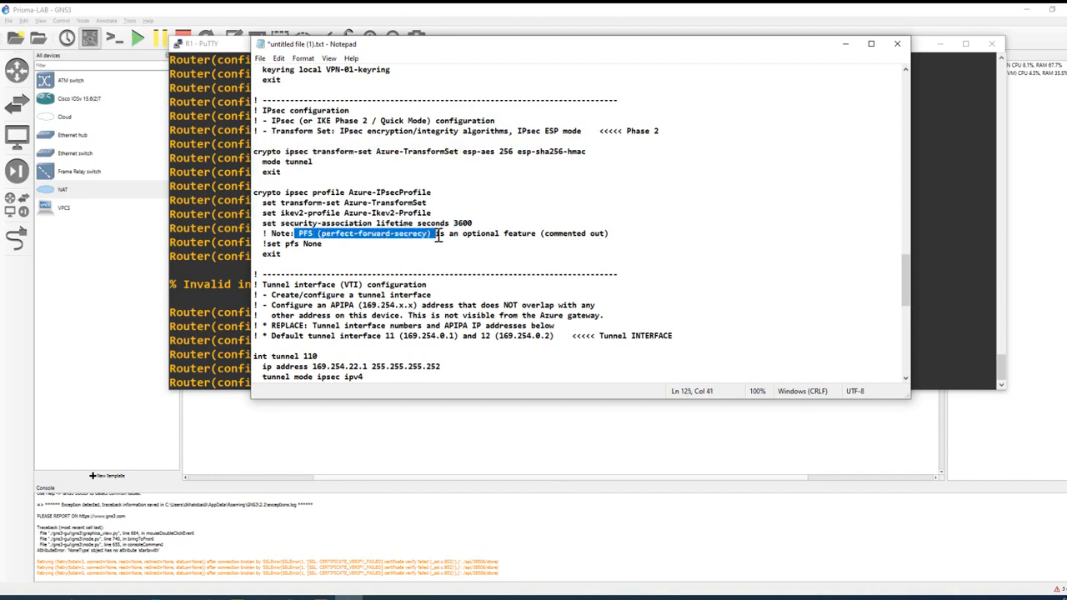
{"action": "left_click", "coordinate": [433, 245]}
{"action": "left_click_drag", "start_coordinate": [273, 236], "coordinate": [269, 236]}
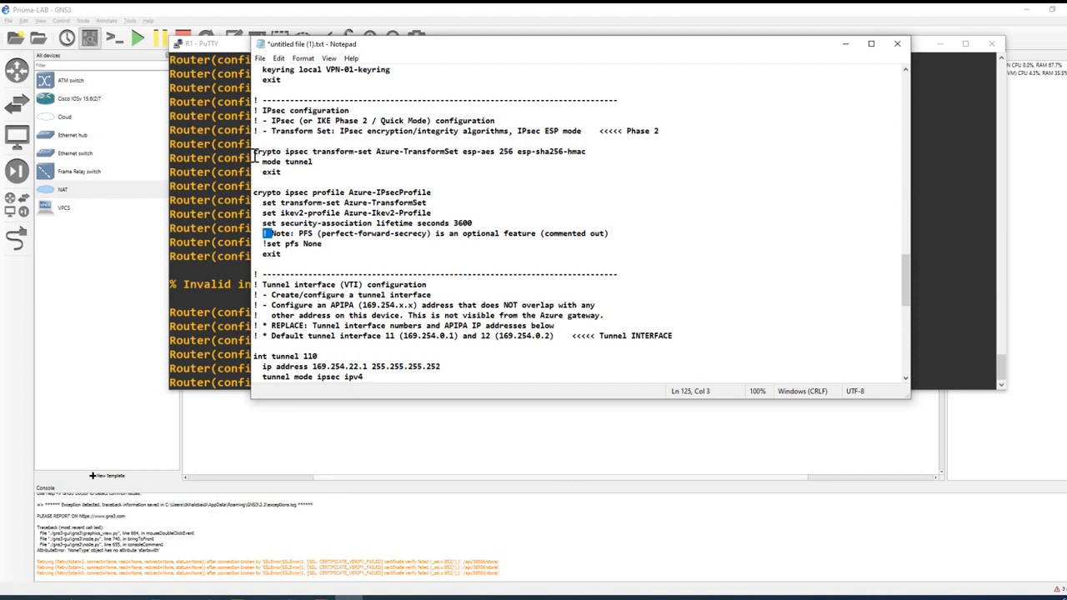
Step: Apply the Azure-TransformSet and Azure-IPsecProfile commands from the file on router R1, and enter the marker line "Phase 2 DONE"
{"action": "left_click_drag", "start_coordinate": [254, 153], "coordinate": [424, 256]}
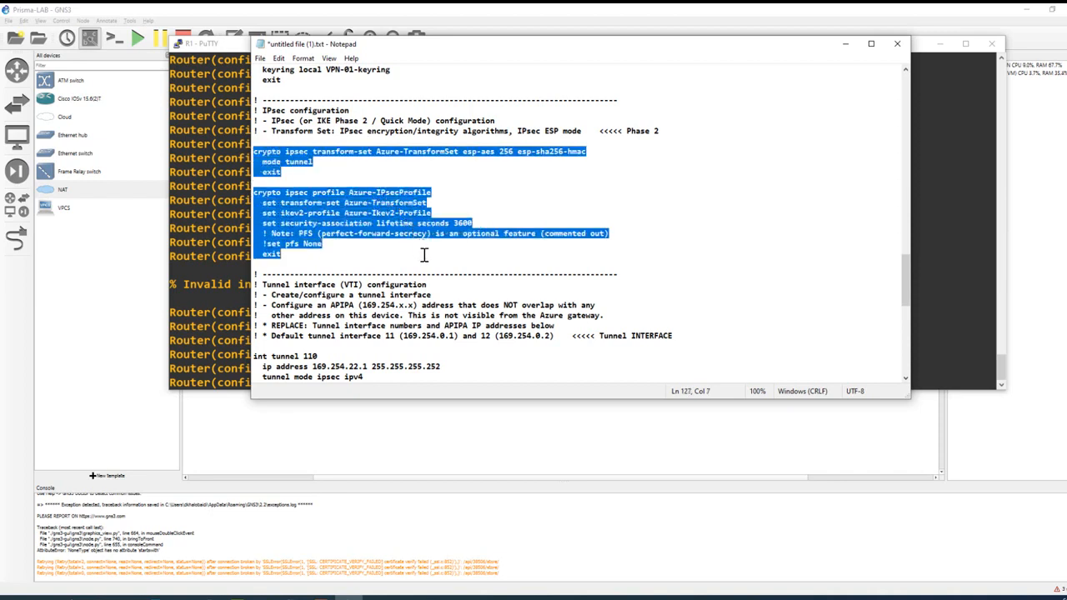
{"action": "left_click", "coordinate": [201, 257]}
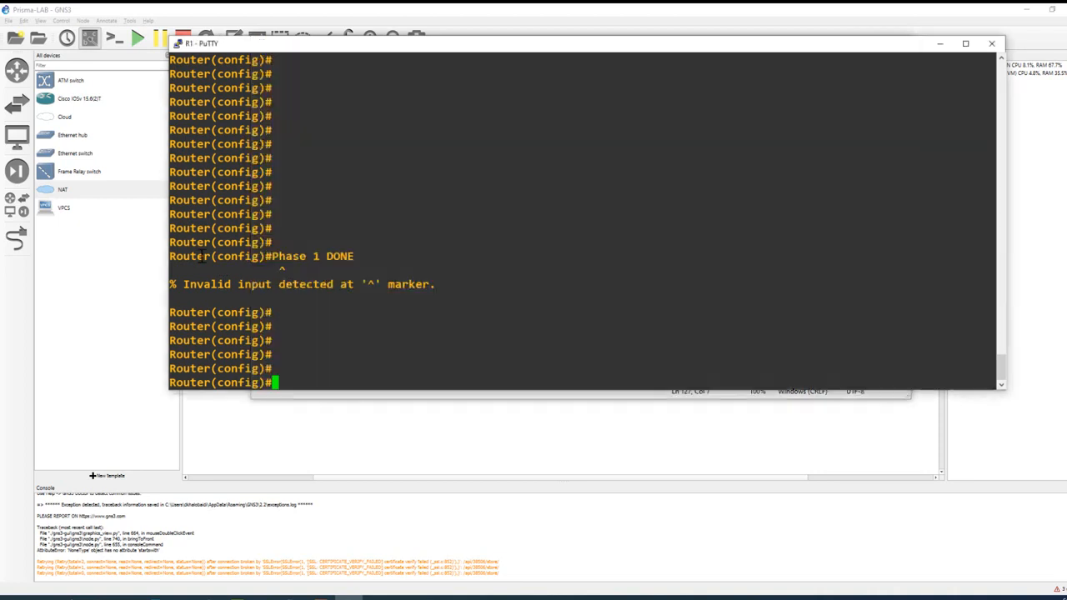
{"action": "right_click", "coordinate": [317, 278]}
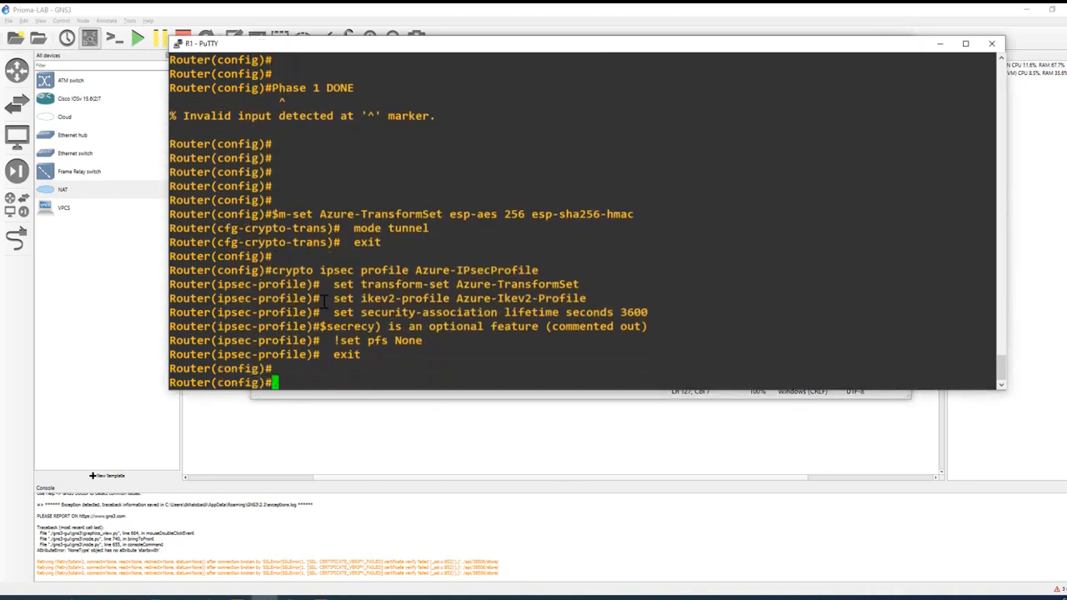
{"action": "left_click_drag", "start_coordinate": [322, 305], "coordinate": [648, 302]}
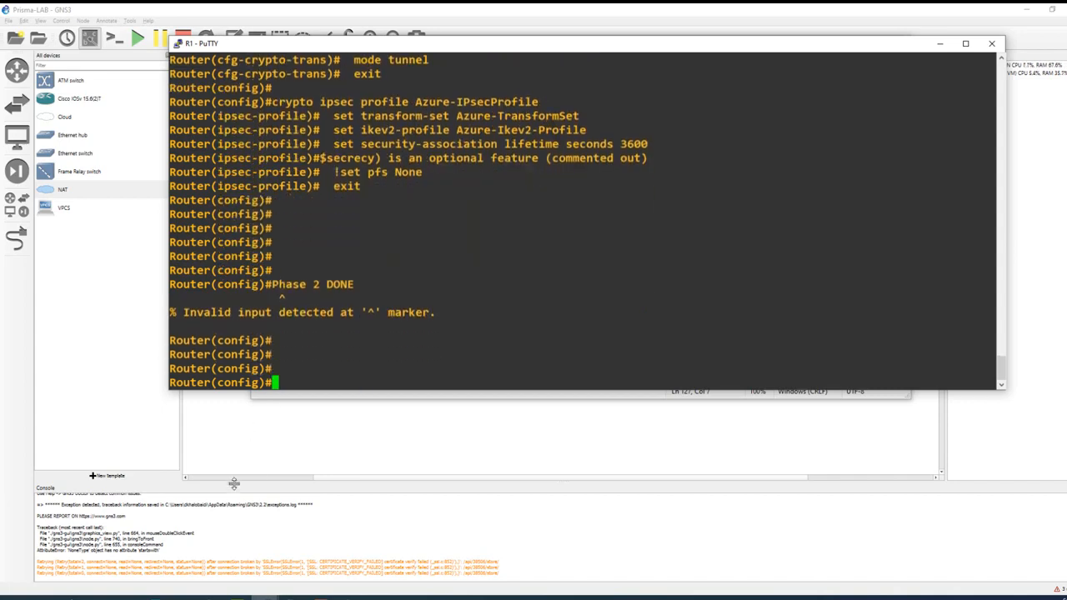
Step: Apply the file's "int tunnel 110" command block on router R1 and highlight the ISAKMP status in the console log
{"action": "left_click", "coordinate": [304, 397]}
{"action": "scroll", "coordinate": [367, 279], "scroll_direction": "down", "scroll_amount": 4}
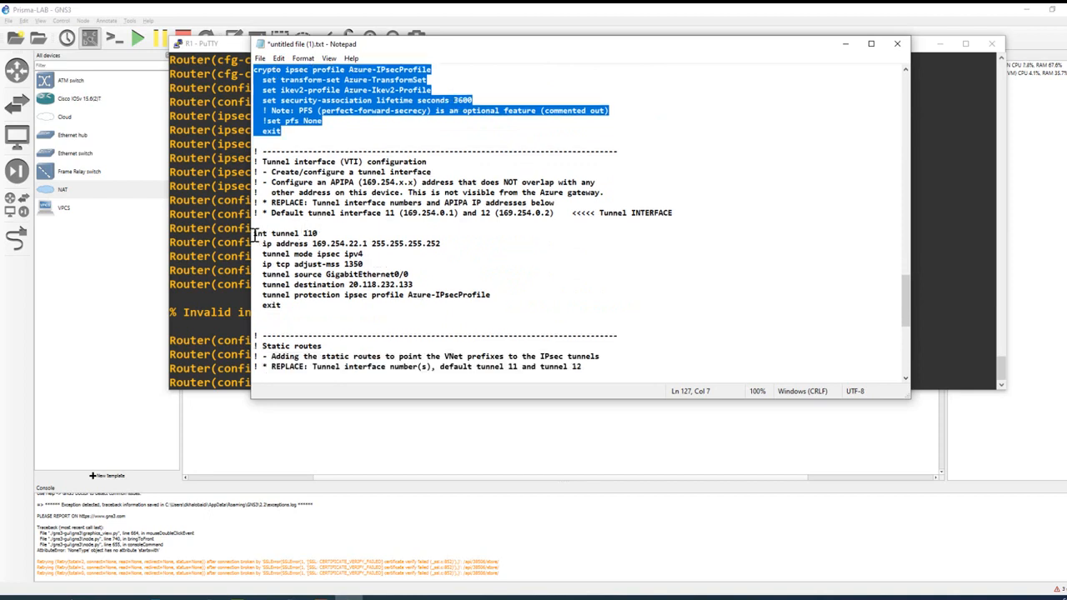
{"action": "left_click_drag", "start_coordinate": [255, 234], "coordinate": [427, 303]}
{"action": "key", "text": "ctrl+c"}
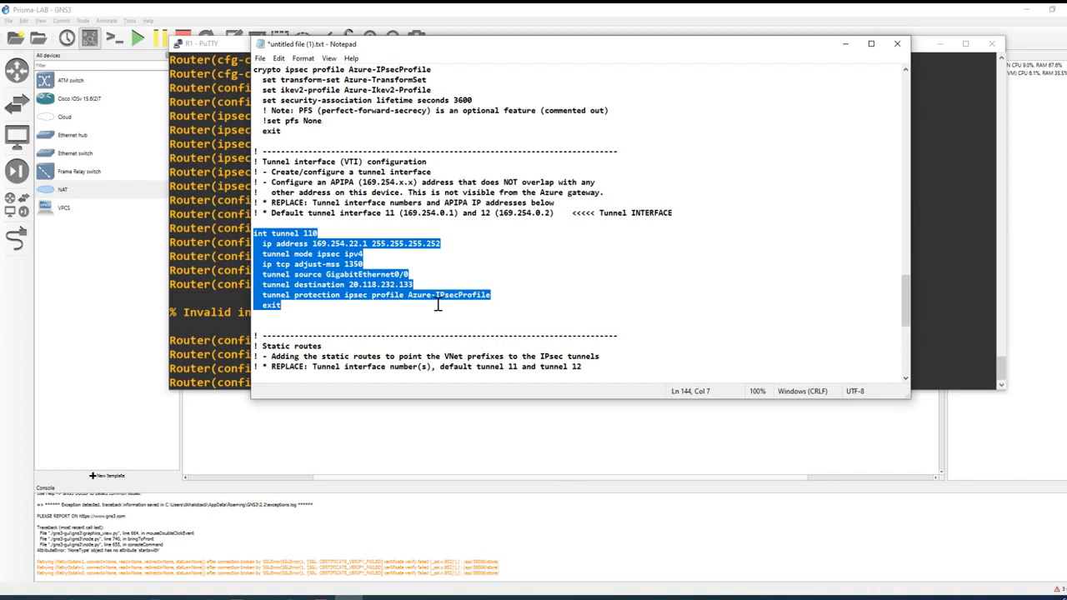
{"action": "left_click", "coordinate": [231, 233]}
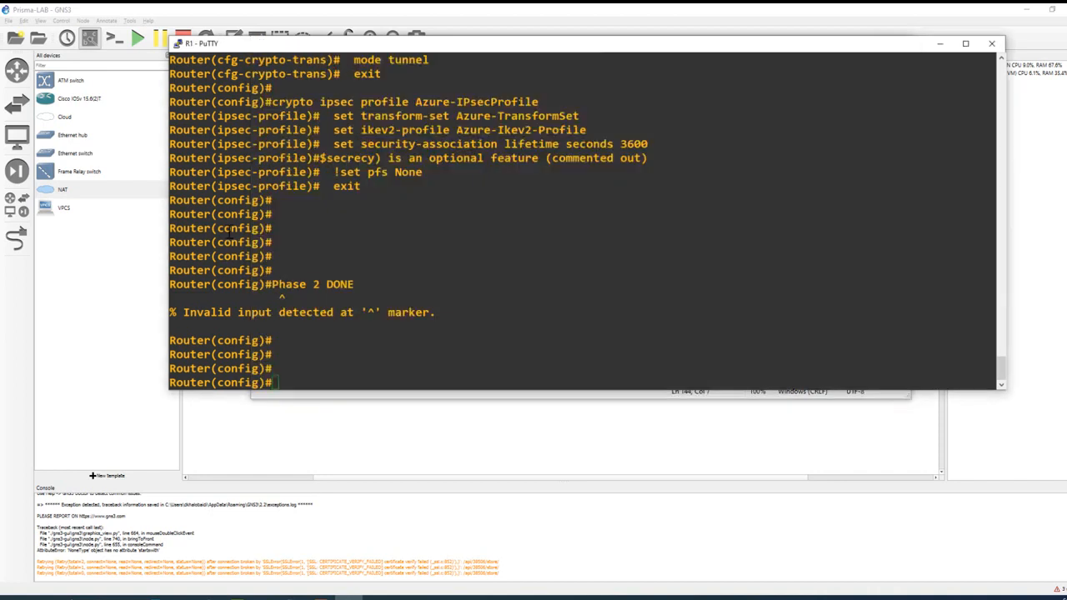
{"action": "right_click", "coordinate": [325, 325]}
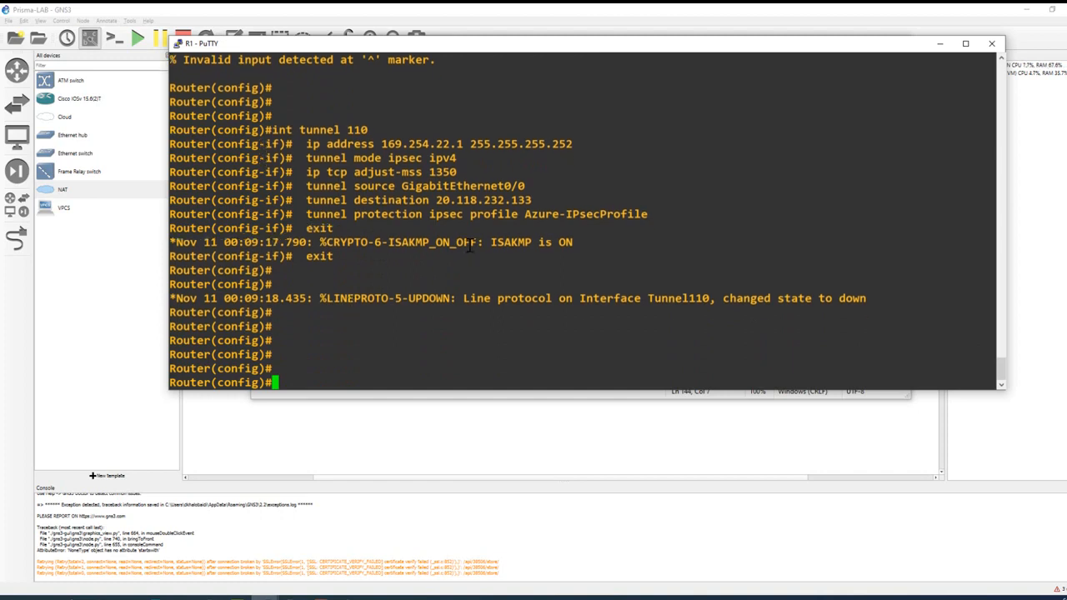
{"action": "left_click_drag", "start_coordinate": [487, 243], "coordinate": [574, 243]}
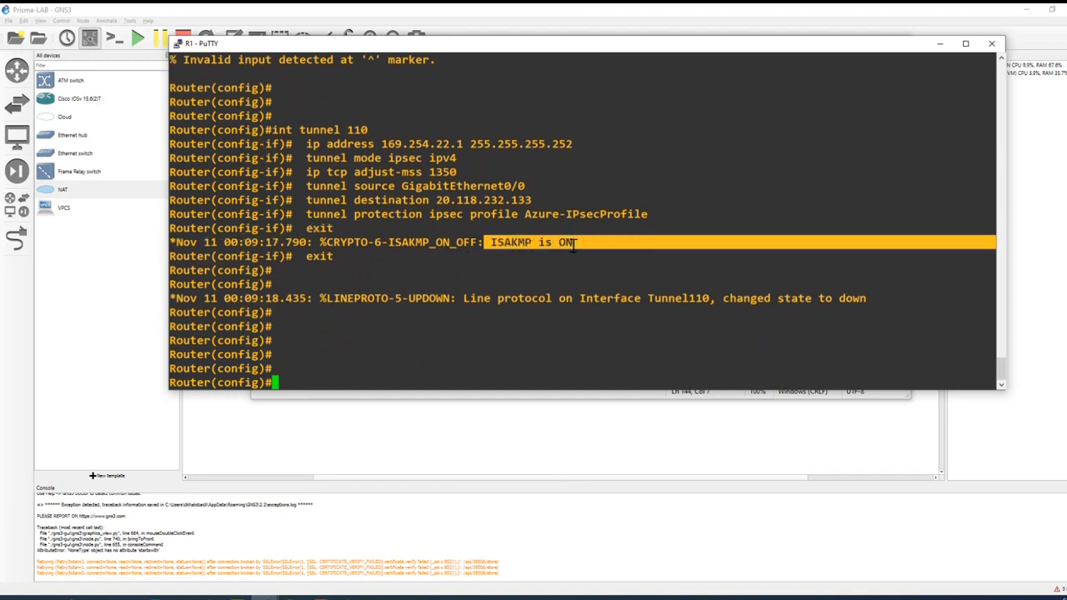
{"action": "left_click", "coordinate": [552, 264]}
Step: Enter the marker line "Interface Tunnel DONE :)" at the configuration prompt and return to privileged mode
{"action": "key", "text": "Return"}
{"action": "key", "text": "Return"}
{"action": "key", "text": "Return"}
{"action": "key", "text": "Return"}
{"action": "key", "text": "Return"}
{"action": "key", "text": "Return"}
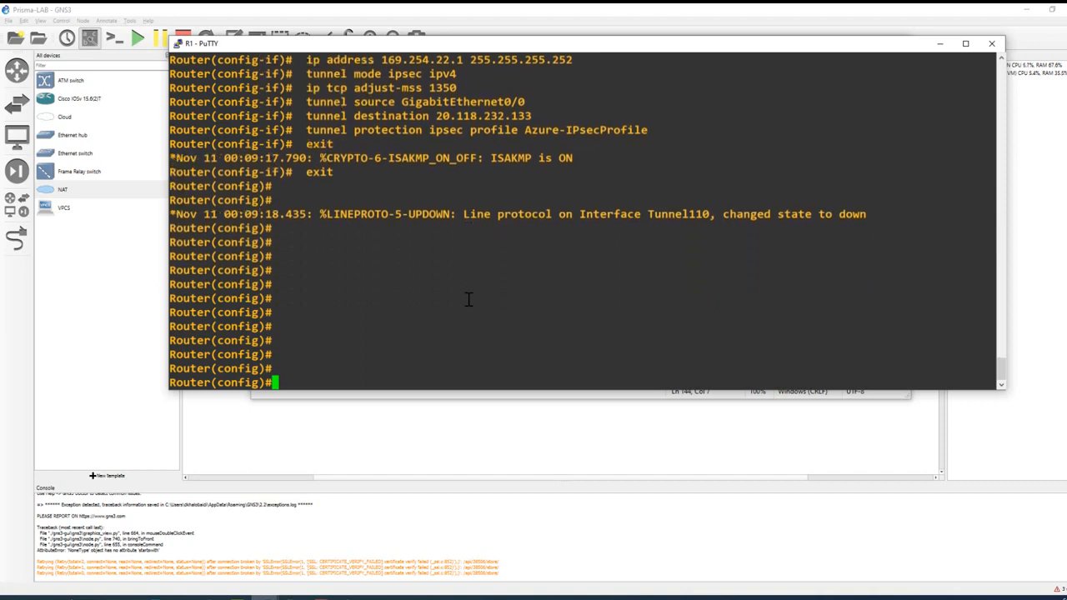
{"action": "type", "text": "Interface Tu"}
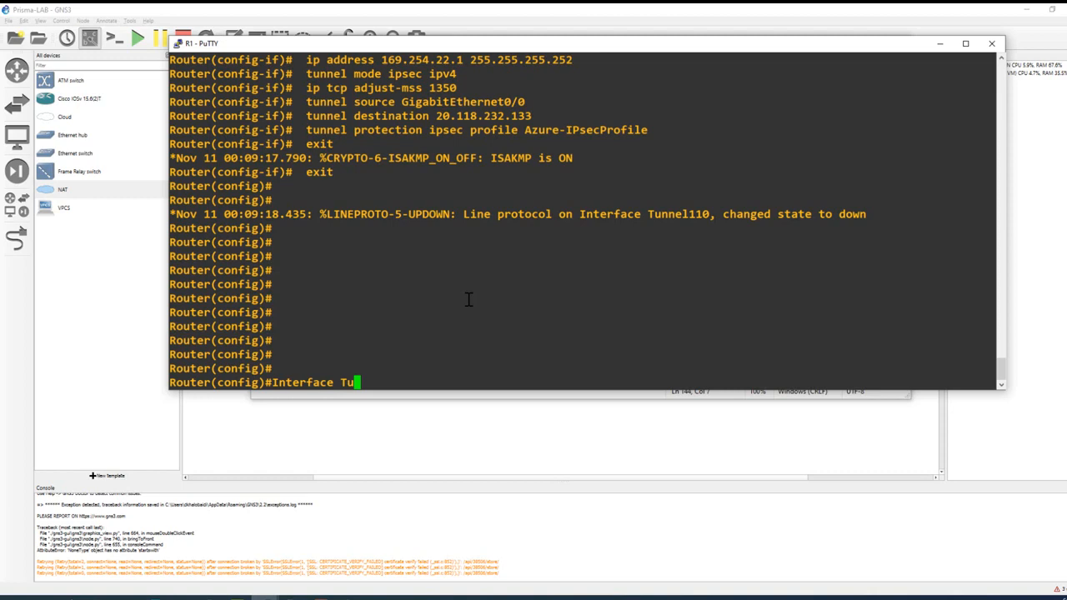
{"action": "type", "text": "nnel DONE :)"}
{"action": "key", "text": "Return"}
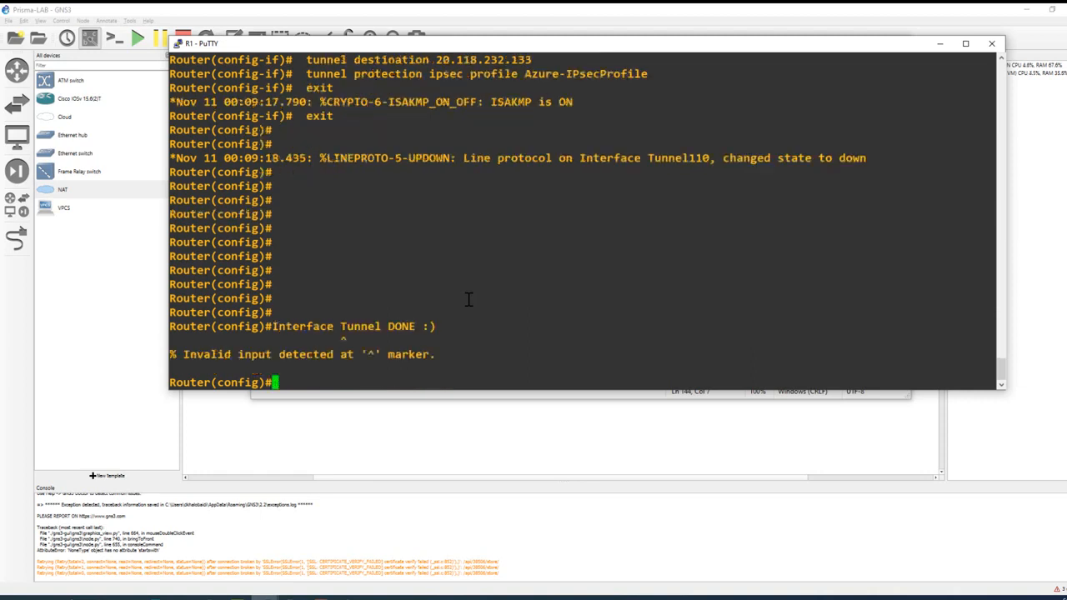
{"action": "key", "text": "ctrl+z"}
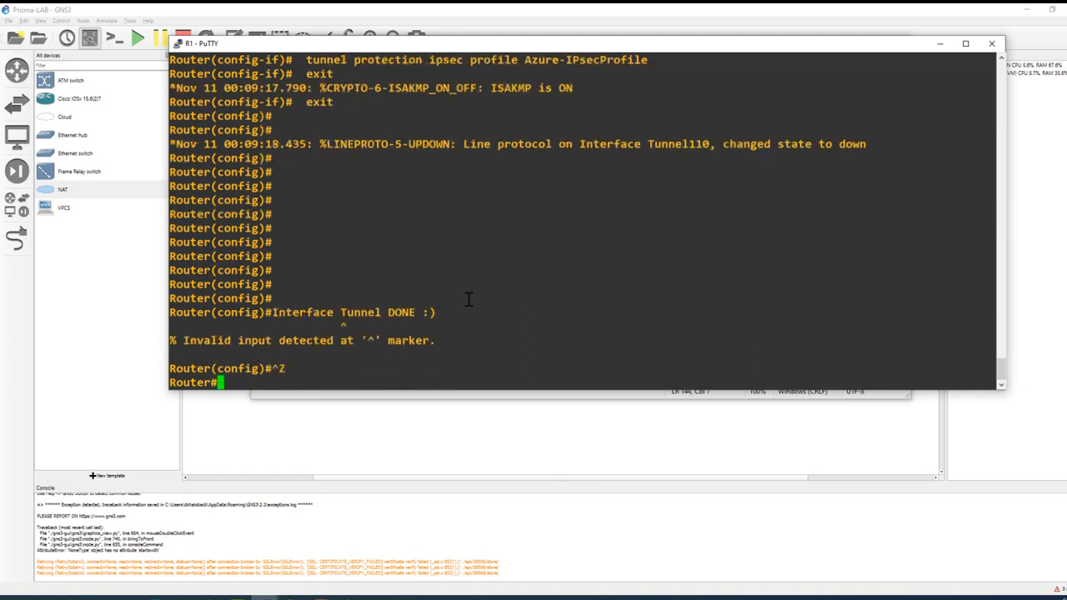
Step: List the router's interfaces with "sh ip inter brief" and highlight the GigabitEthernet0/0 and Tunnel110 rows
{"action": "type", "text": "sh ip "}
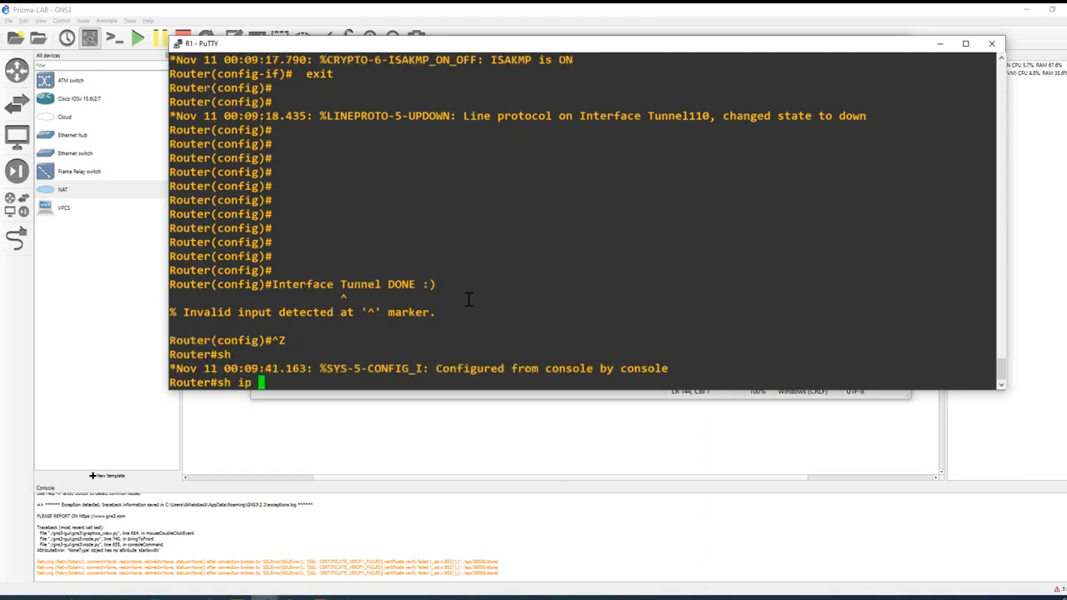
{"action": "type", "text": "inter br"}
{"action": "key", "text": "Tab"}
{"action": "key", "text": "Return"}
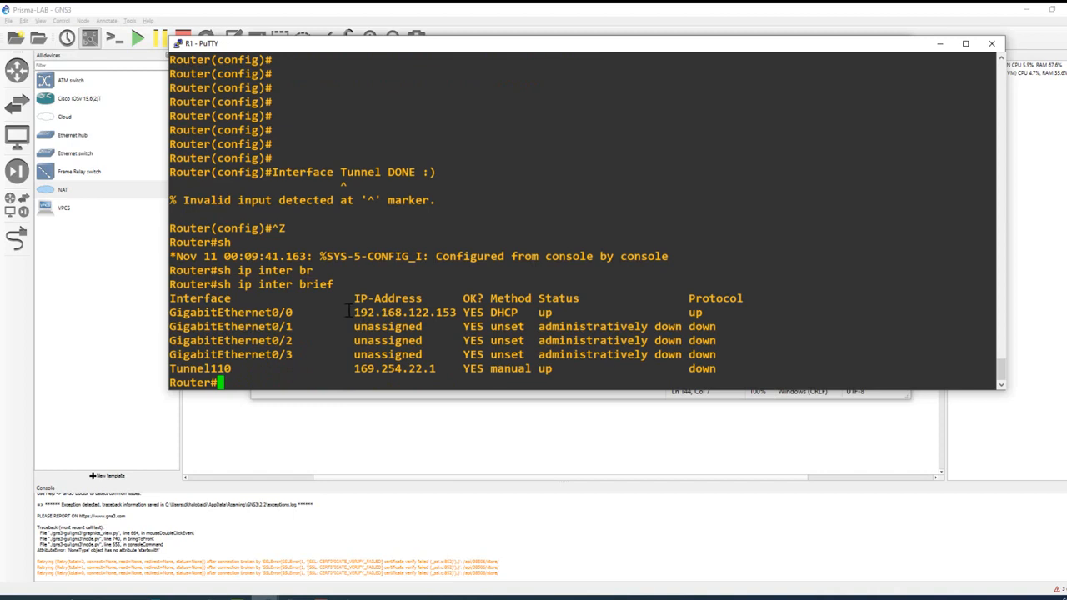
{"action": "left_click_drag", "start_coordinate": [350, 312], "coordinate": [704, 308]}
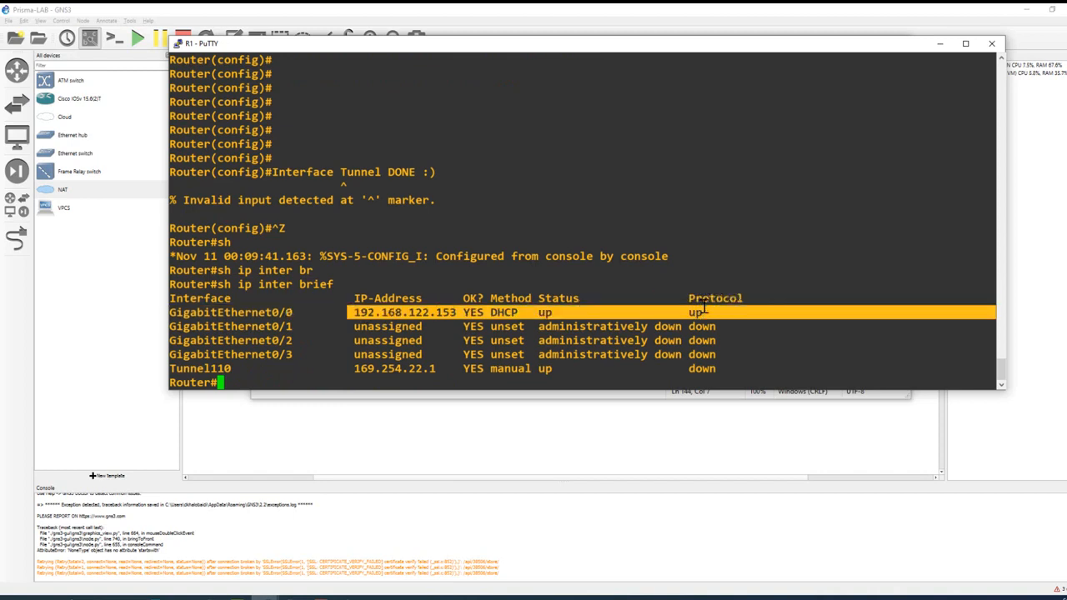
{"action": "left_click", "coordinate": [565, 376]}
{"action": "left_click_drag", "start_coordinate": [539, 372], "coordinate": [167, 367]}
{"action": "left_click", "coordinate": [627, 371]}
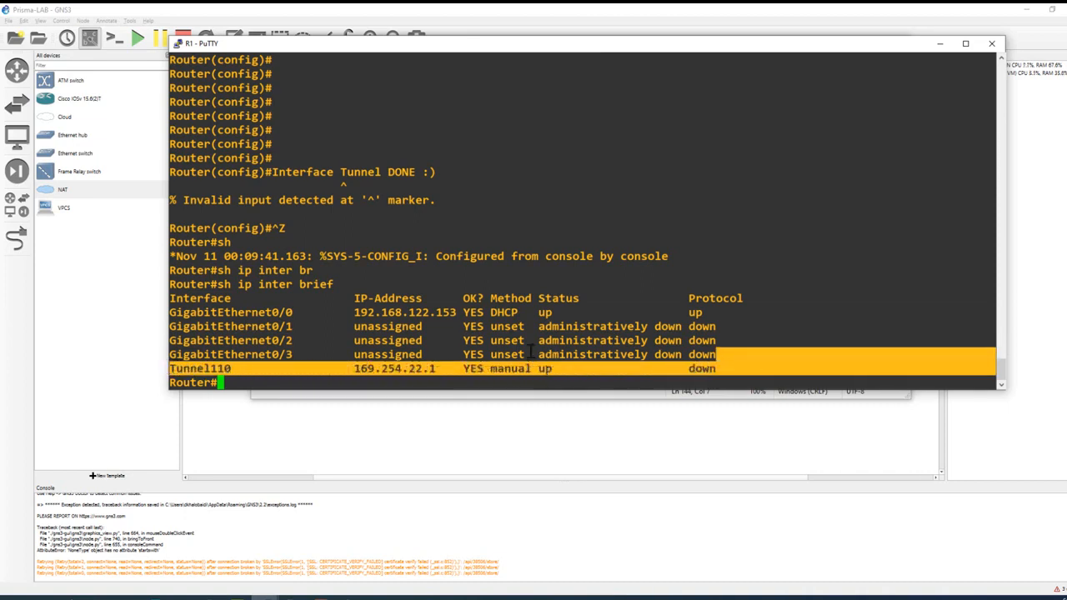
{"action": "left_click", "coordinate": [531, 353]}
{"action": "left_click_drag", "start_coordinate": [730, 371], "coordinate": [163, 367]}
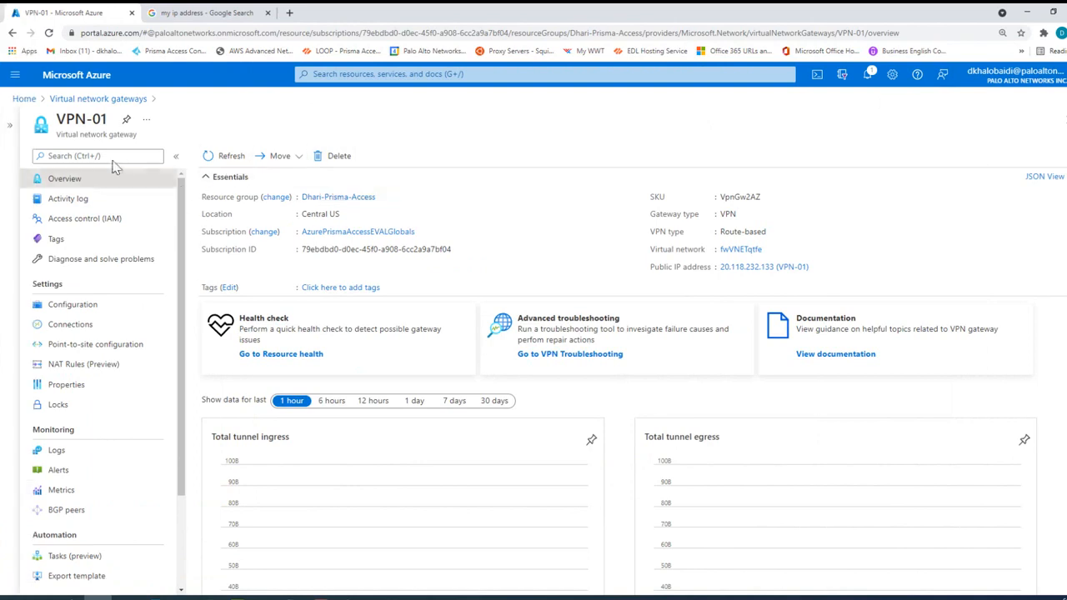
Step: Open the configuration settings of the local network gateway VPN-01
{"action": "left_click", "coordinate": [391, 75]}
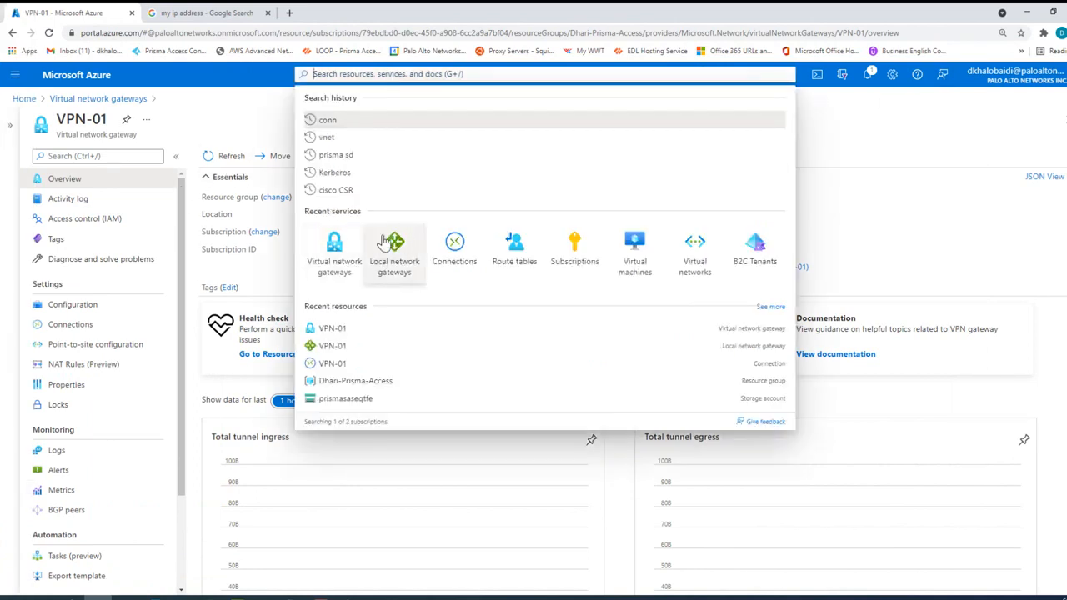
{"action": "left_click", "coordinate": [400, 267]}
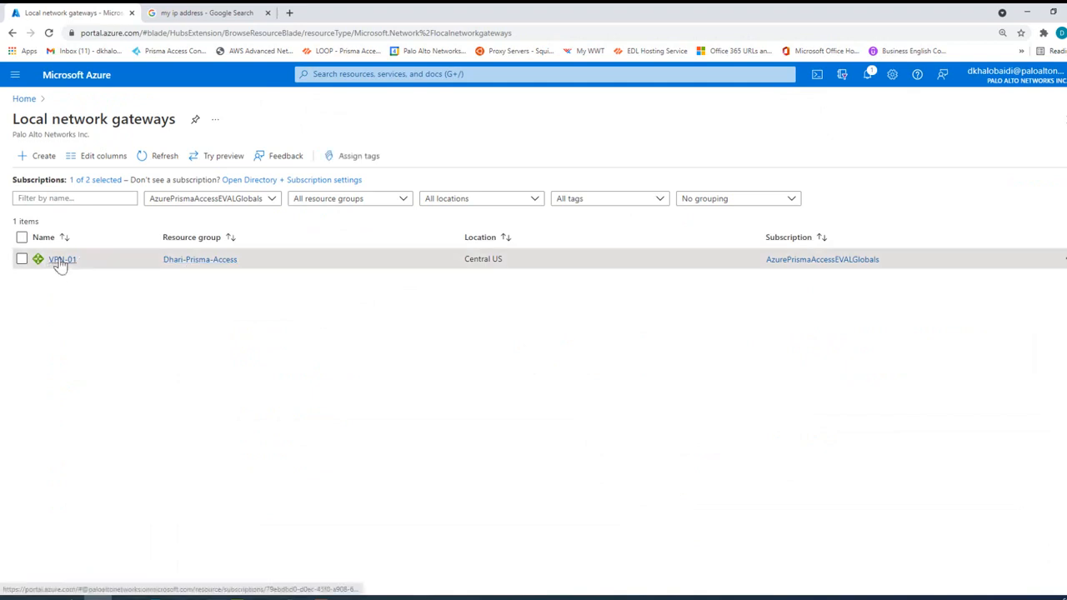
{"action": "left_click", "coordinate": [60, 260]}
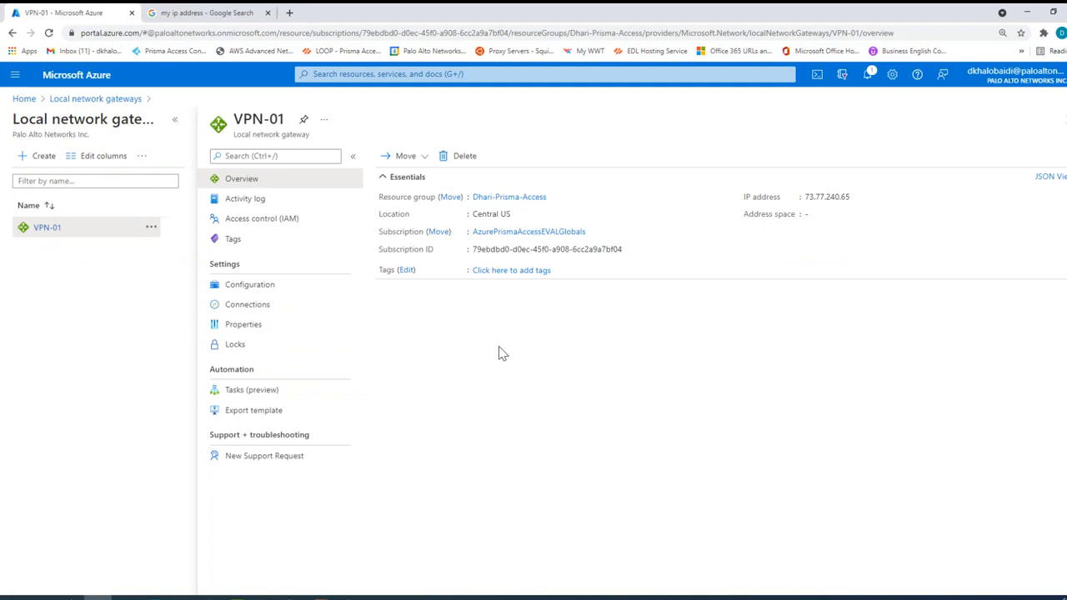
{"action": "left_click", "coordinate": [247, 286]}
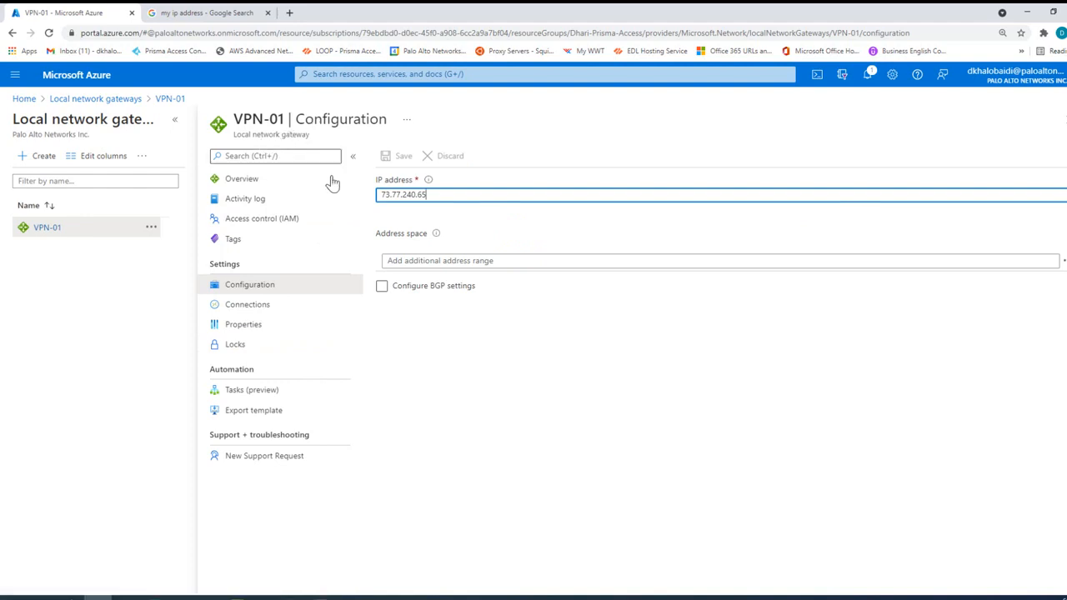
Step: Add the address space 10.0.0.0/8 to the local network gateway VPN-01 and save the configuration
{"action": "left_click", "coordinate": [426, 262]}
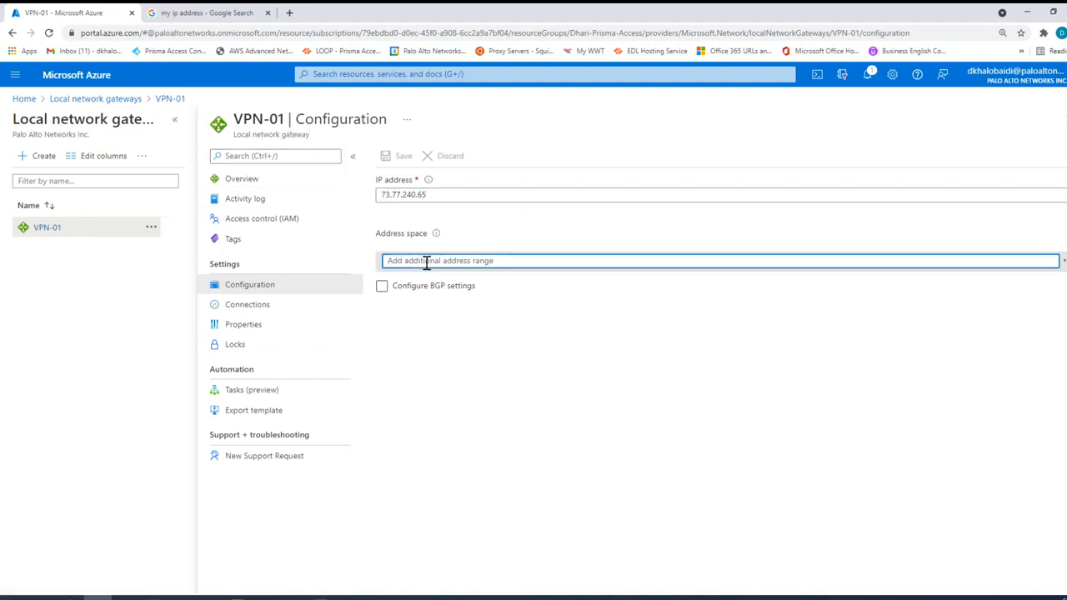
{"action": "type", "text": "10"}
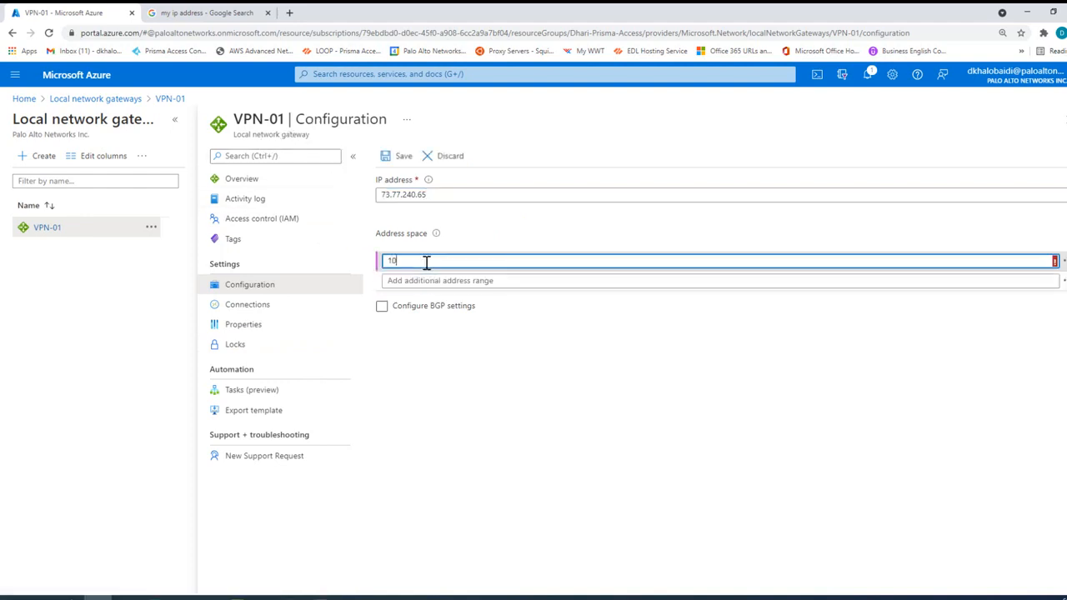
{"action": "type", "text": ".0.0.0/8"}
{"action": "left_click_drag", "start_coordinate": [426, 261], "coordinate": [386, 261]}
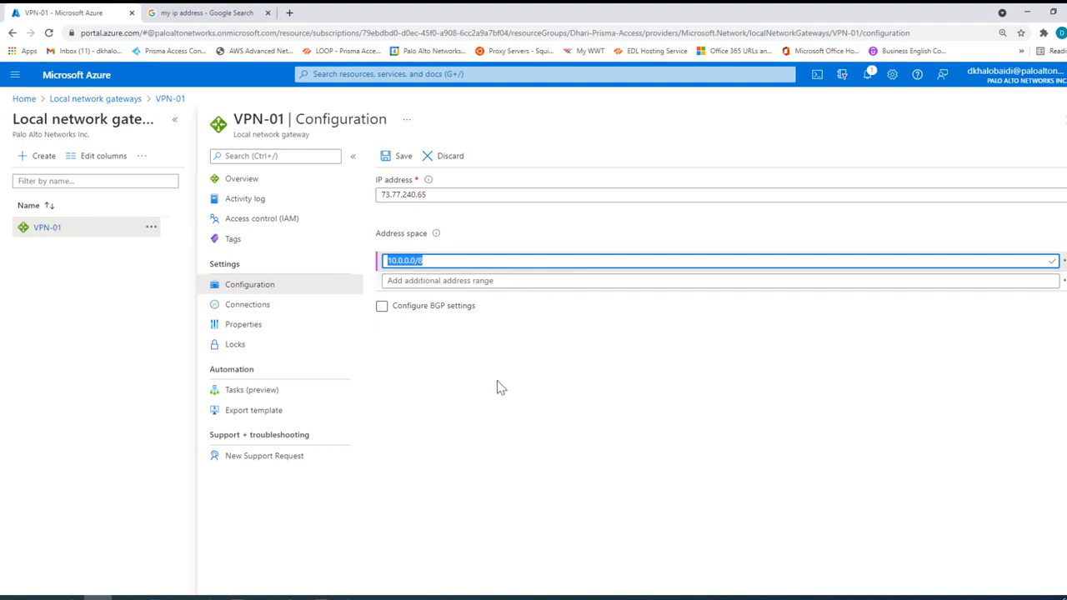
{"action": "left_click", "coordinate": [535, 415]}
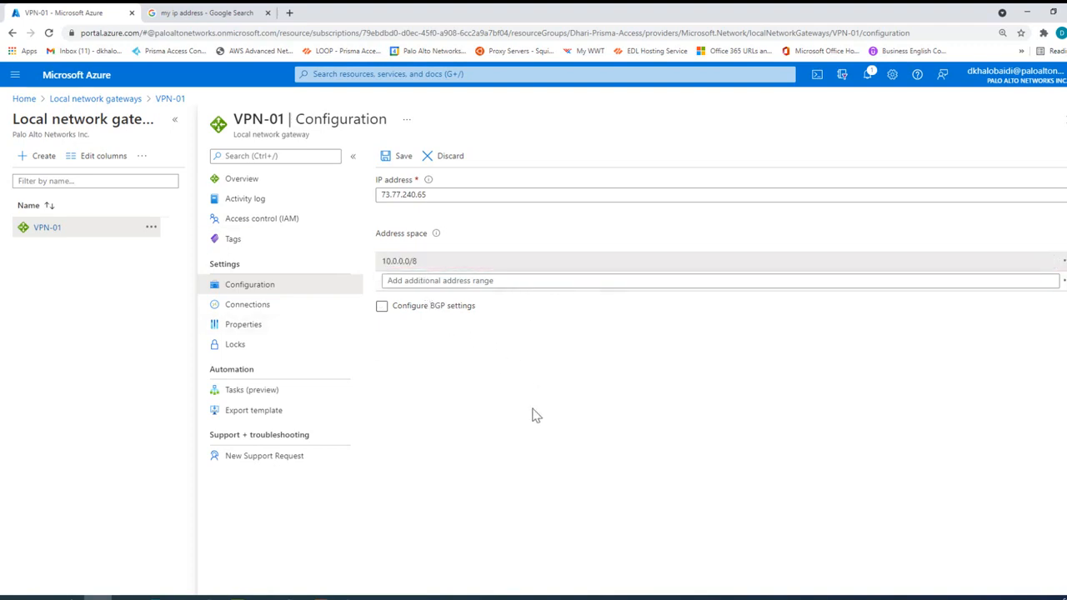
{"action": "left_click", "coordinate": [401, 158]}
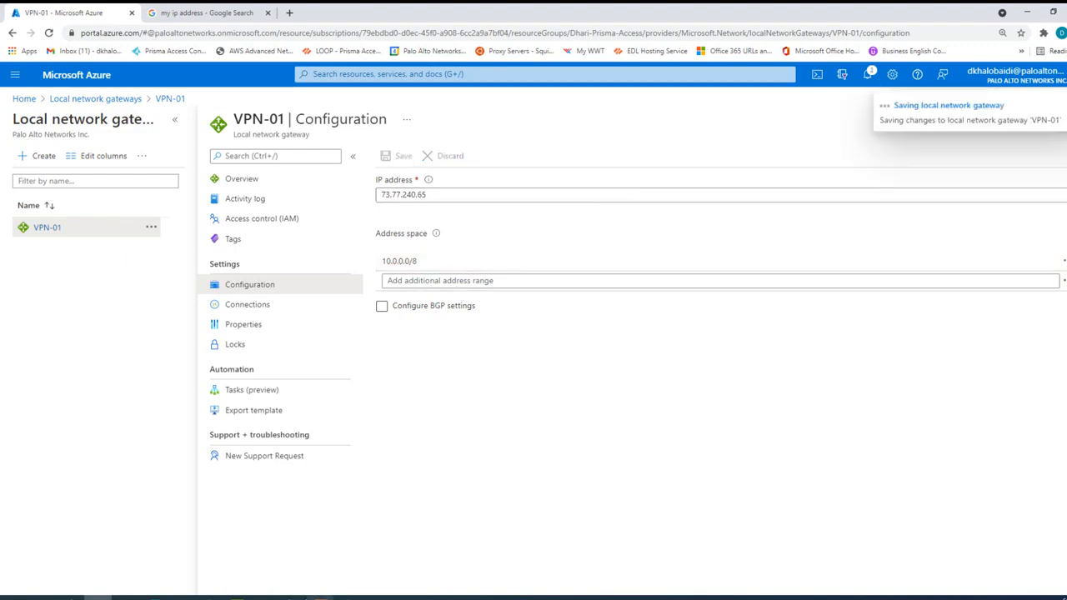
Step: Switch to the R1 PuTTY console and highlight the Tunnel110 row and the tunnel's line protocol state message
{"action": "left_click", "coordinate": [265, 597]}
{"action": "left_click_drag", "start_coordinate": [743, 397], "coordinate": [185, 401]}
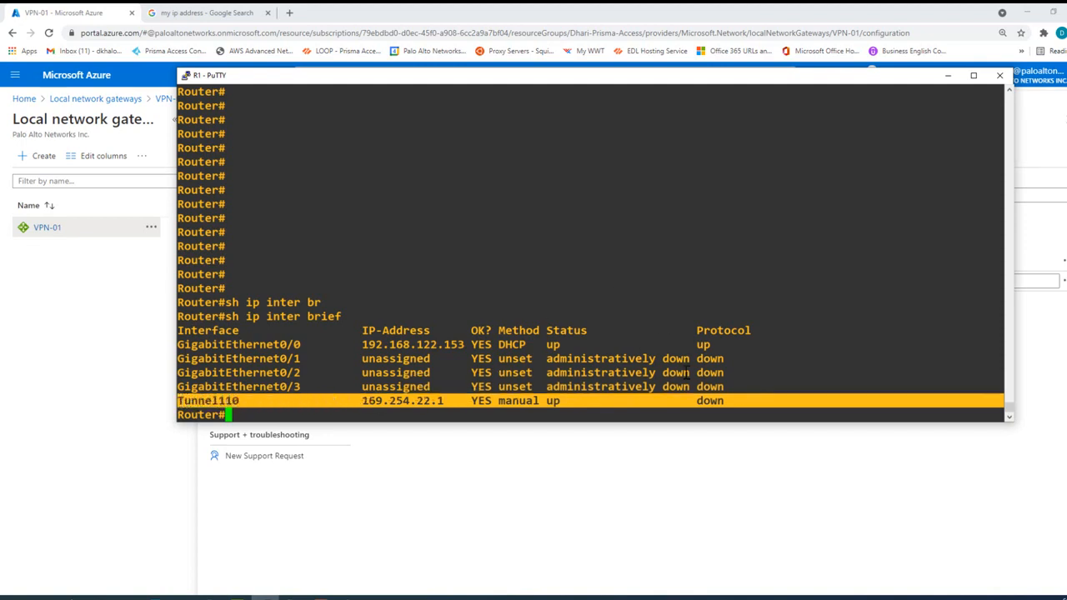
{"action": "left_click_drag", "start_coordinate": [511, 87], "coordinate": [512, 150]}
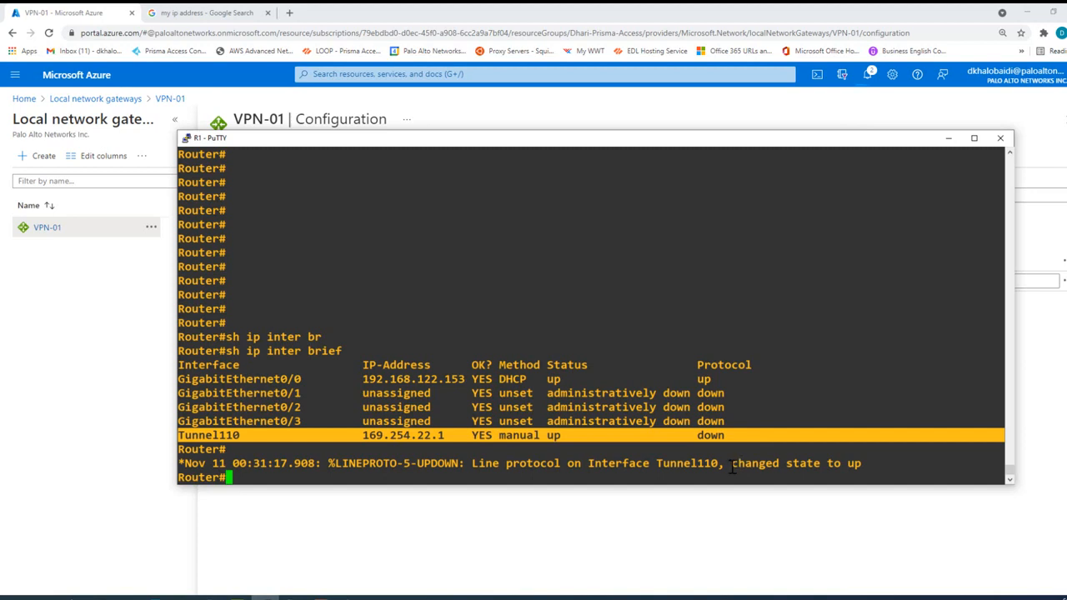
{"action": "left_click_drag", "start_coordinate": [732, 469], "coordinate": [861, 463]}
{"action": "left_click", "coordinate": [750, 423]}
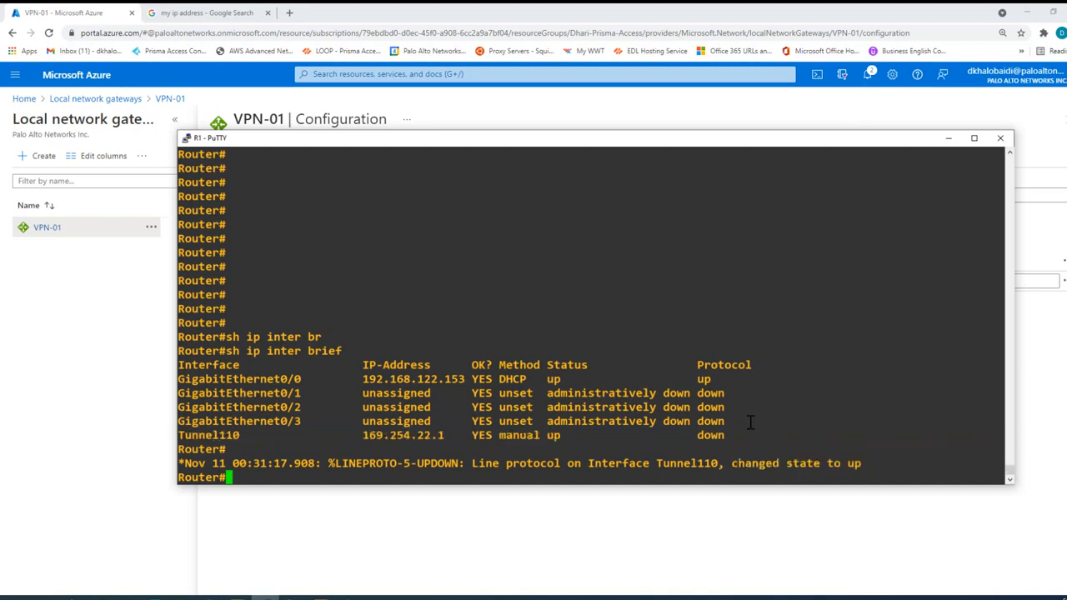
Step: Run "sh ip inter brief" again on router R1 and highlight the Tunnel110 row in the new listing
{"action": "key", "text": "Up"}
{"action": "key", "text": "Return"}
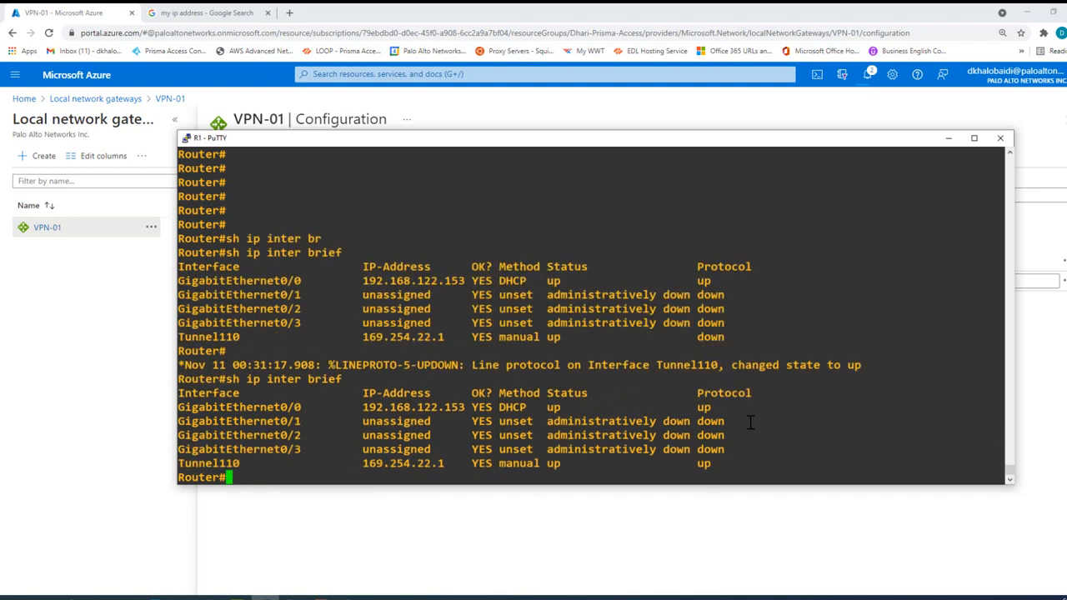
{"action": "left_click_drag", "start_coordinate": [717, 466], "coordinate": [181, 465]}
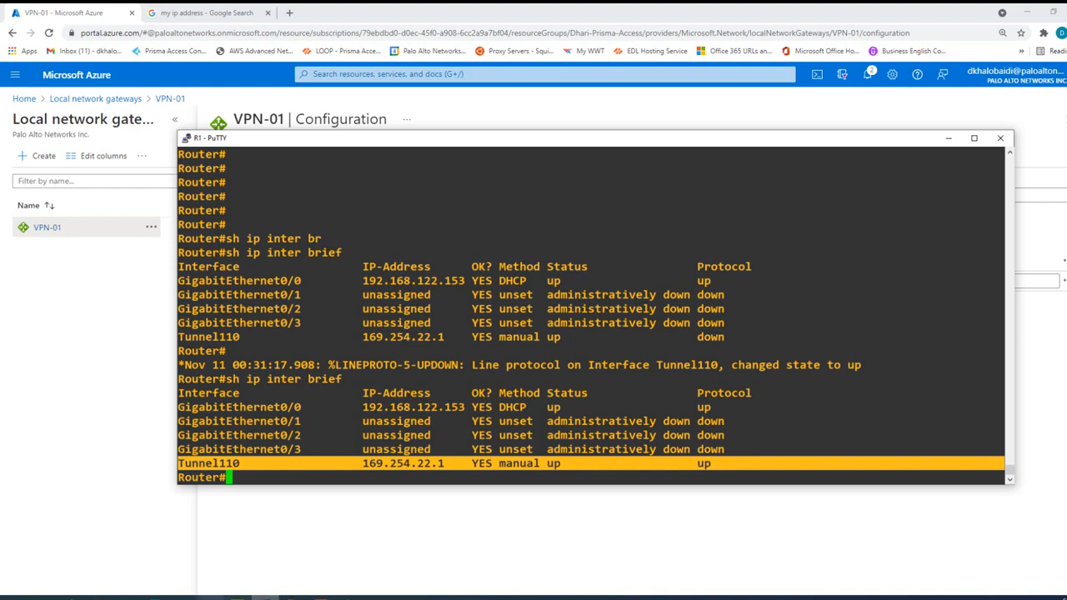
Step: Return to the Azure portal, open the VPN-01 connection of the local network gateway and check its status
{"action": "left_click", "coordinate": [442, 539]}
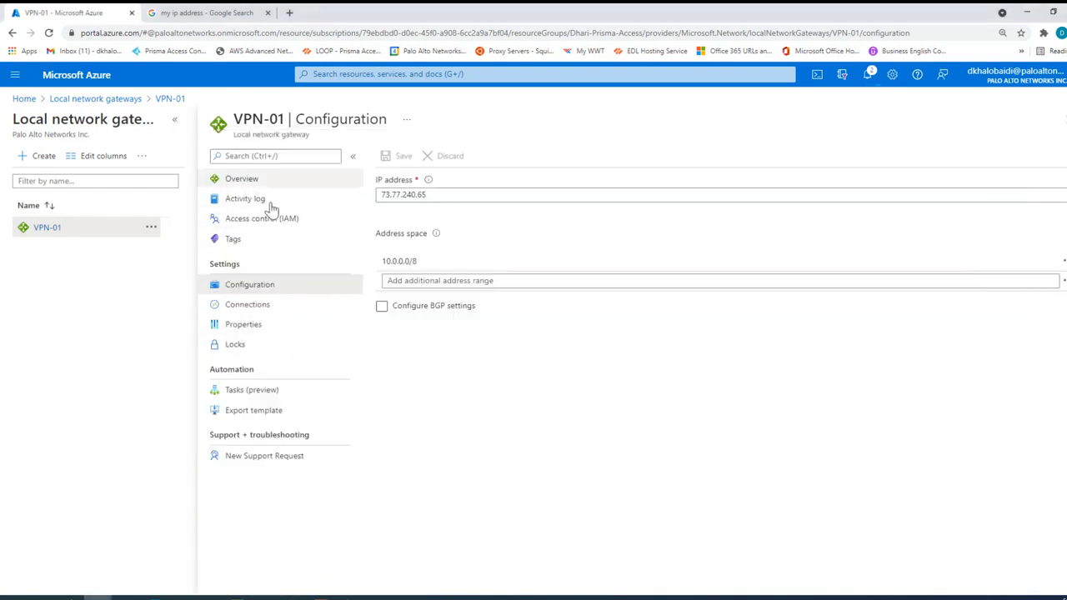
{"action": "left_click", "coordinate": [247, 307]}
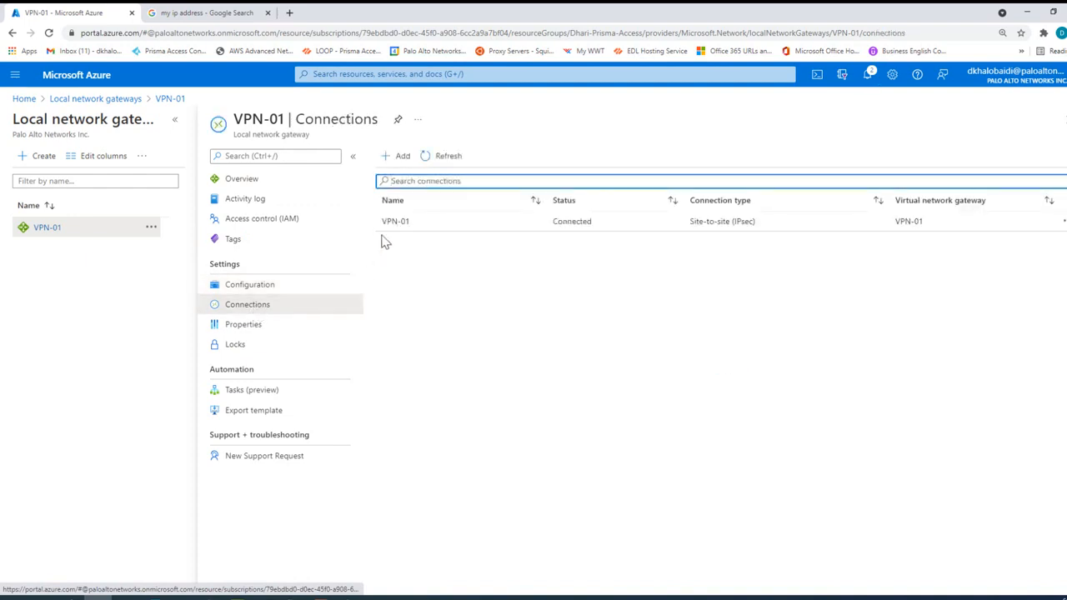
{"action": "left_click", "coordinate": [396, 222]}
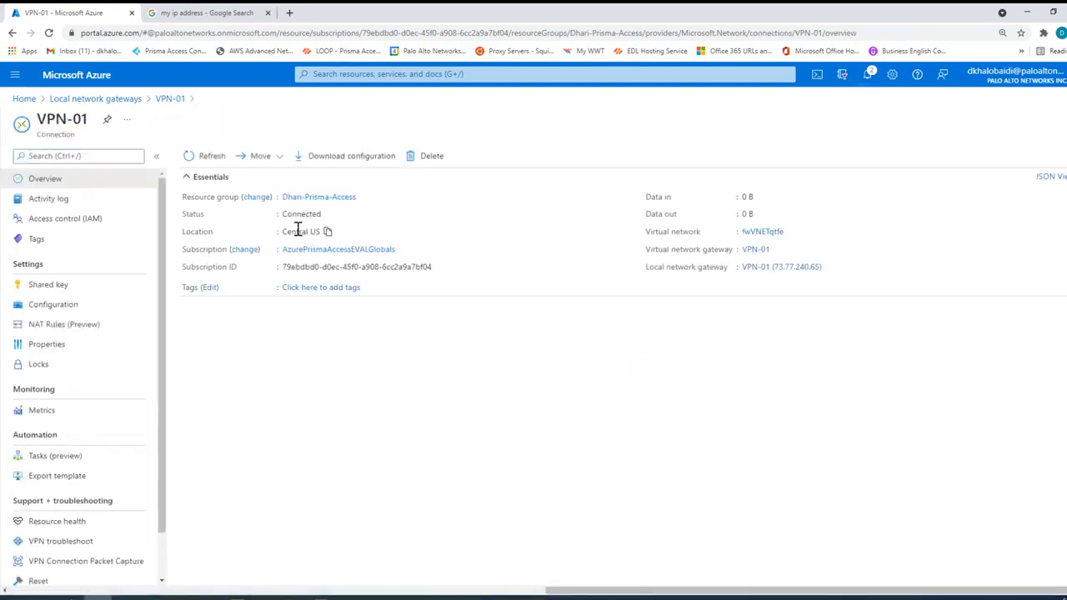
{"action": "double_click", "coordinate": [311, 219]}
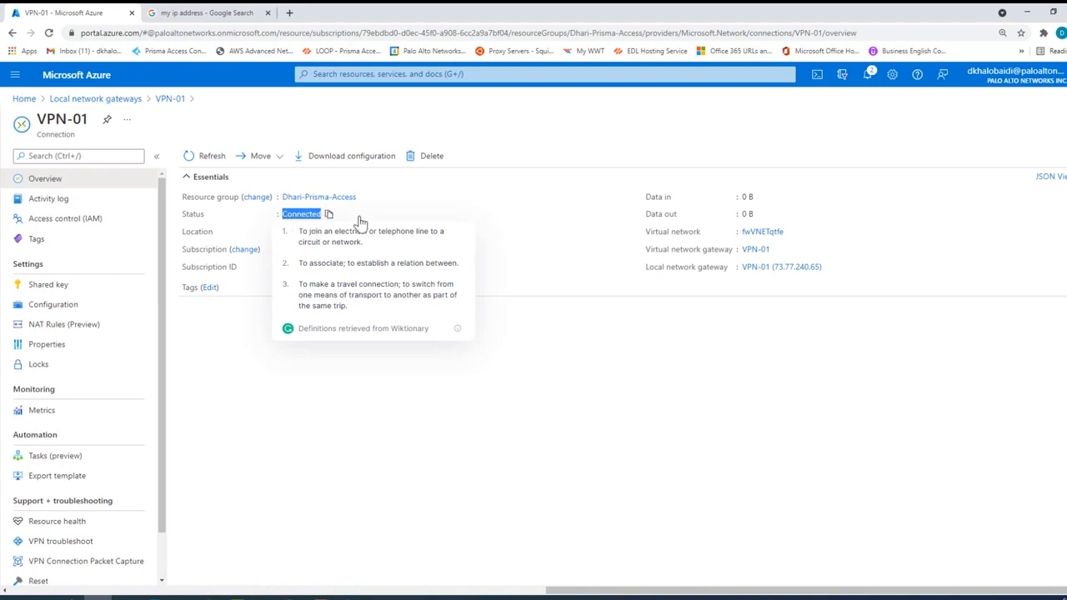
{"action": "left_click", "coordinate": [713, 223]}
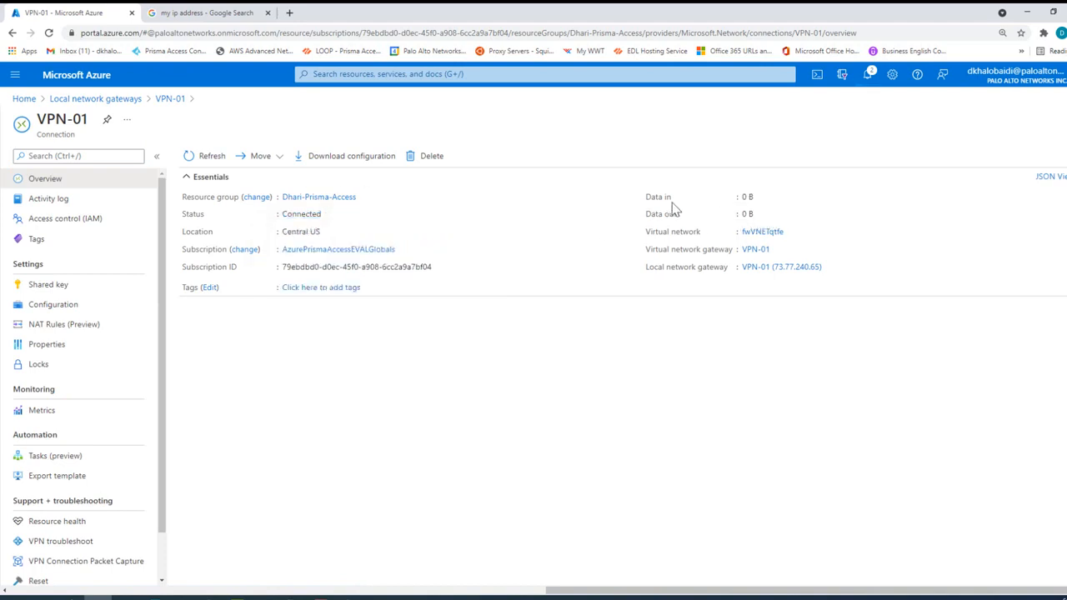